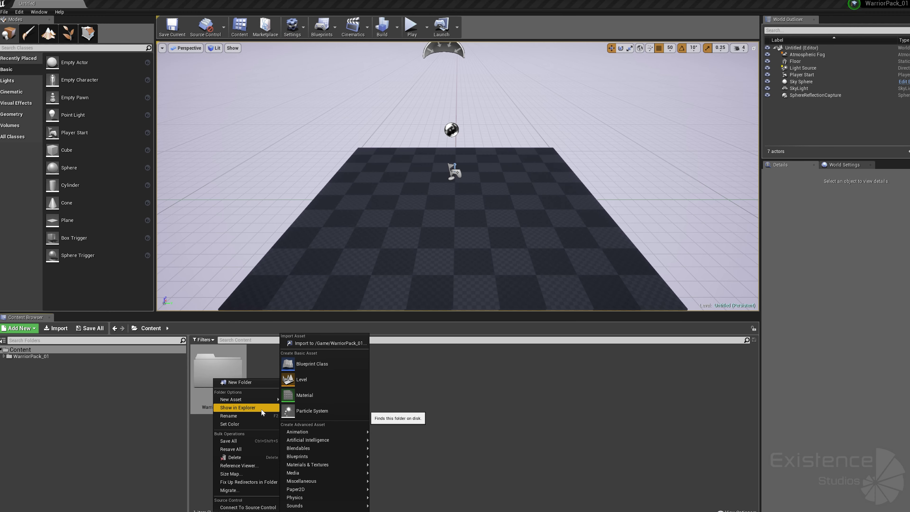
Step: Show the WarriorPack_01 folder in the file explorer and copy the path of its Source subfolder
{"action": "left_click", "coordinate": [261, 409]}
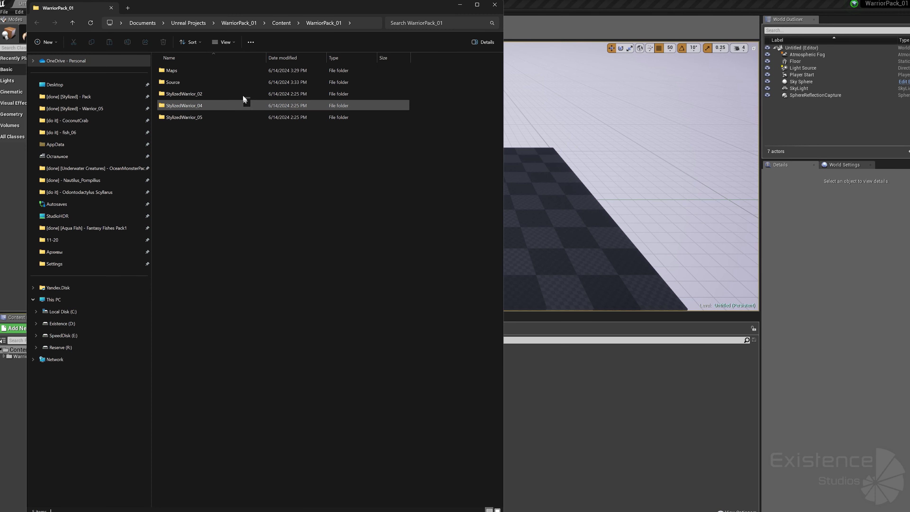
{"action": "left_click", "coordinate": [363, 23]}
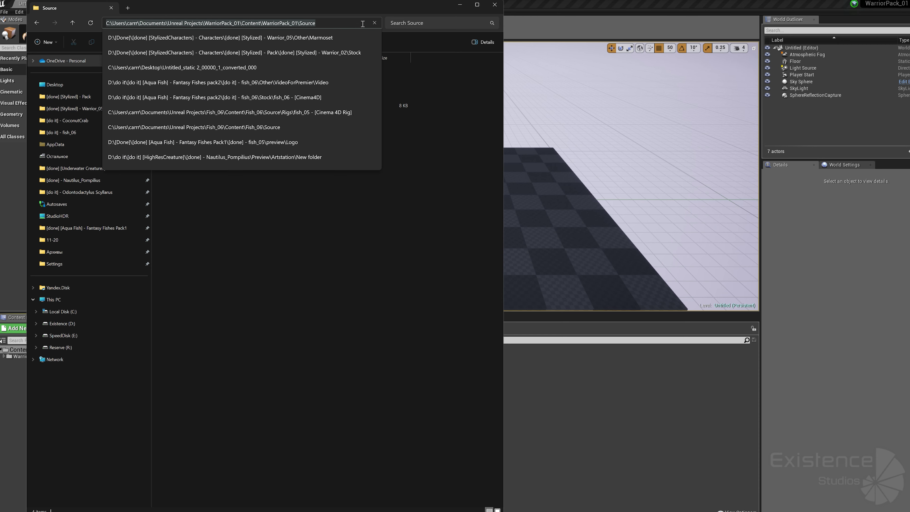
{"action": "left_click", "coordinate": [578, 2]}
Step: Open the engine Input section of the project settings
{"action": "left_click", "coordinate": [292, 27]}
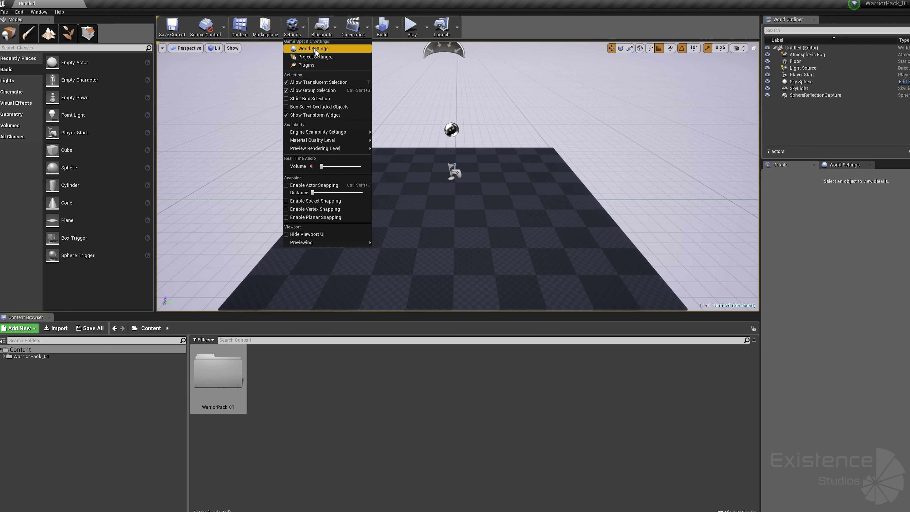
{"action": "left_click", "coordinate": [315, 56]}
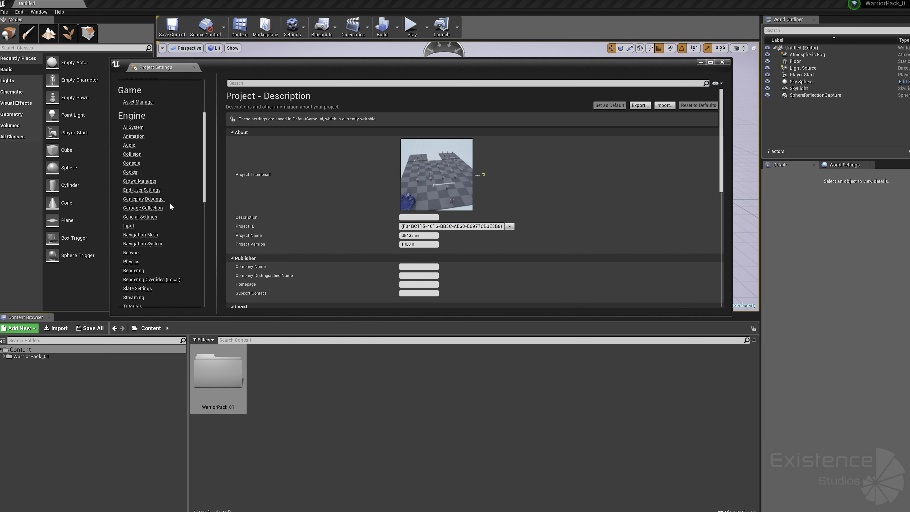
{"action": "left_click", "coordinate": [130, 226]}
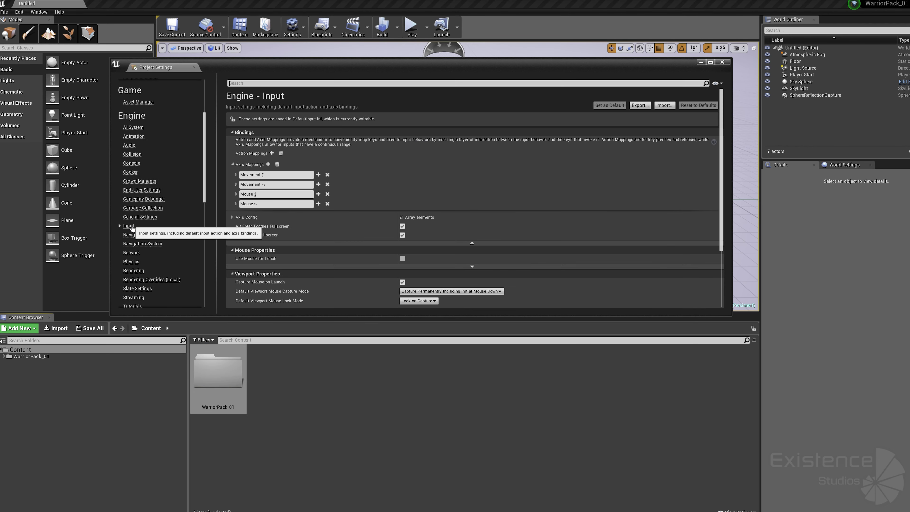
Step: Import the input config file from the WarriorPack_01 Source folder into the input settings, and close the project settings
{"action": "left_click", "coordinate": [664, 105]}
{"action": "left_click", "coordinate": [423, 79]}
{"action": "left_click", "coordinate": [465, 78]}
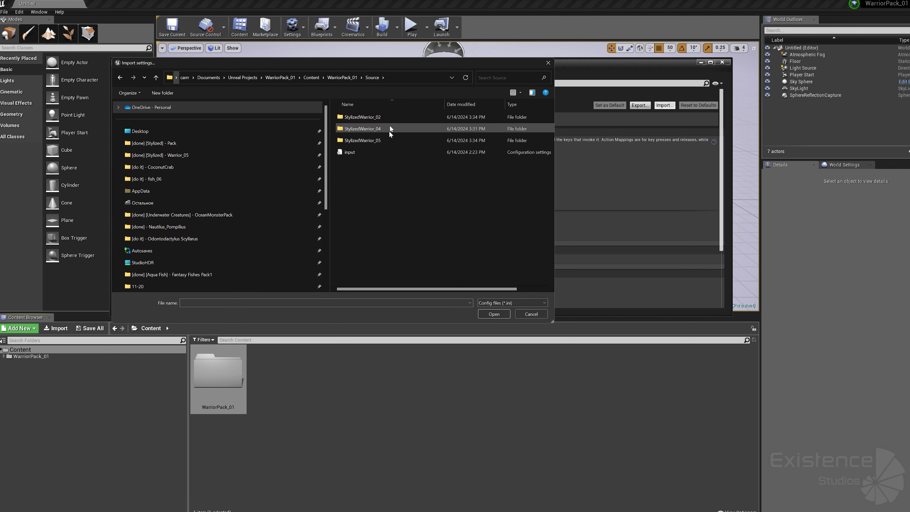
{"action": "left_click", "coordinate": [410, 153]}
{"action": "double_click", "coordinate": [416, 153]}
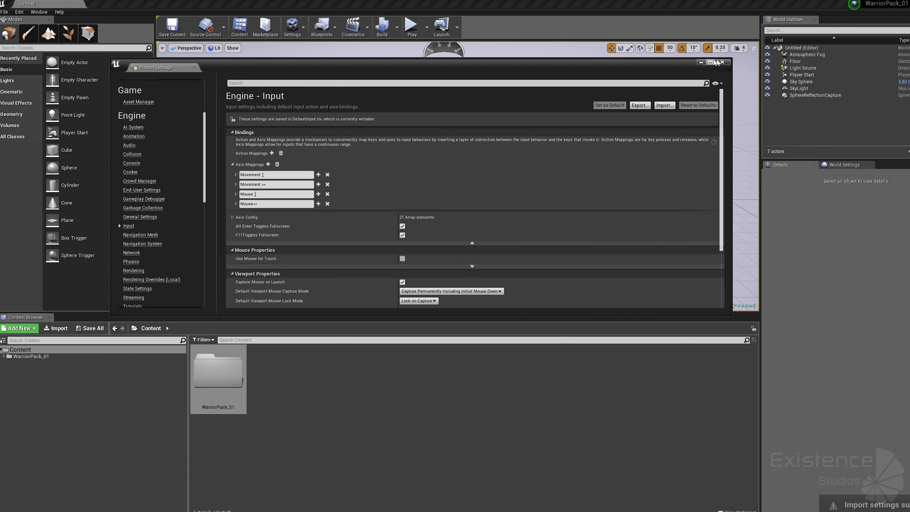
{"action": "left_click", "coordinate": [330, 410]}
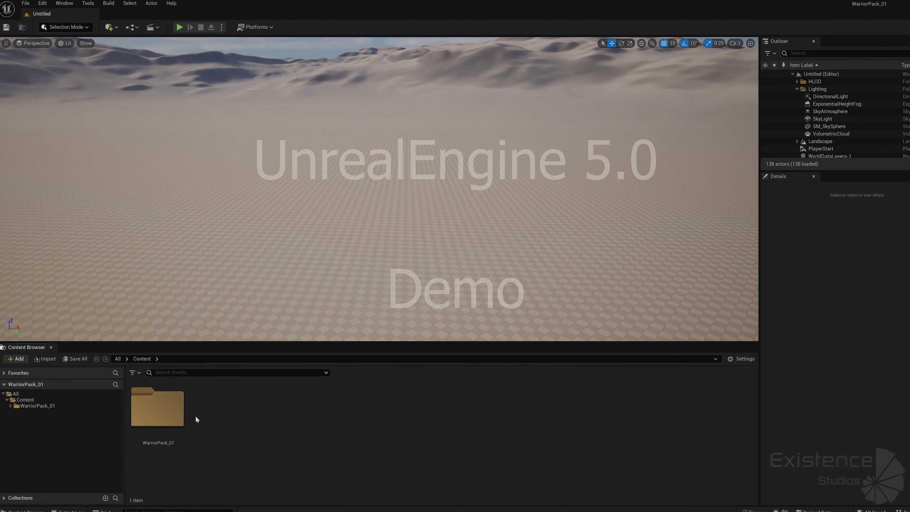
Step: In the Unreal Engine 5.0 project, open the WarriorPack_01 level from the pack's Maps folder
{"action": "double_click", "coordinate": [180, 410]}
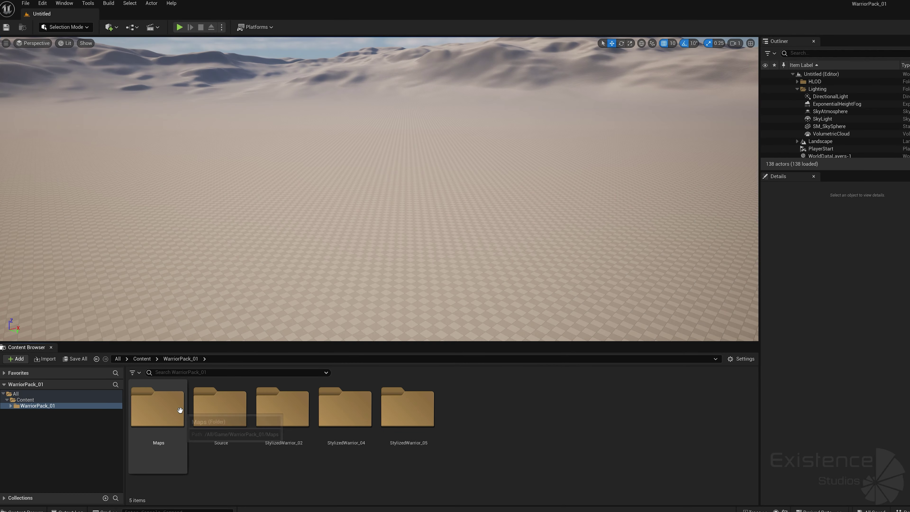
{"action": "double_click", "coordinate": [183, 412]}
{"action": "double_click", "coordinate": [185, 410]}
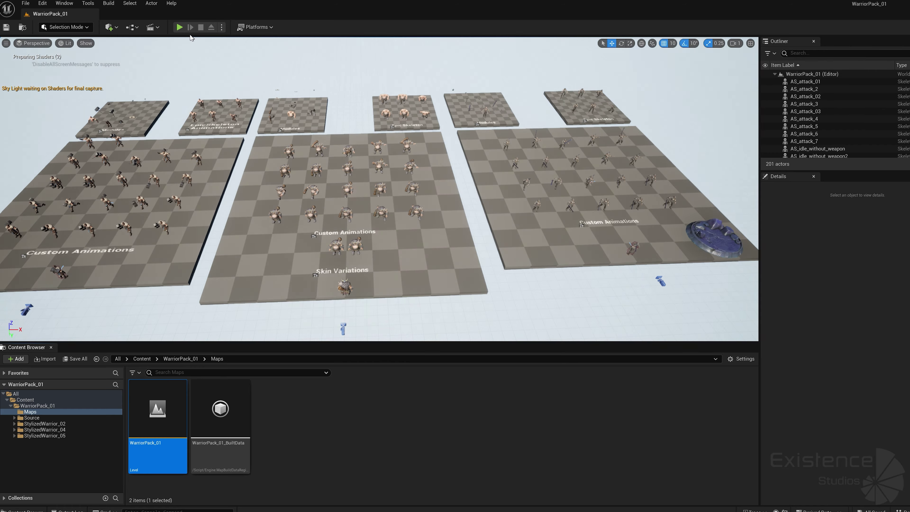
Step: Play the level in the editor and move the horned warrior around the Skin Variations area to test its movement
{"action": "right_click_drag", "start_coordinate": [258, 71], "coordinate": [279, 70]}
{"action": "left_click", "coordinate": [179, 27]}
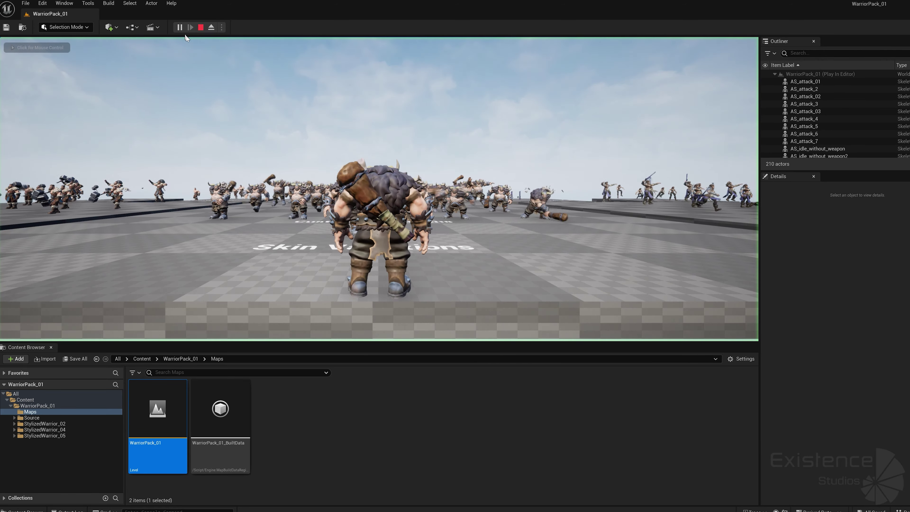
{"action": "key", "text": "s"}
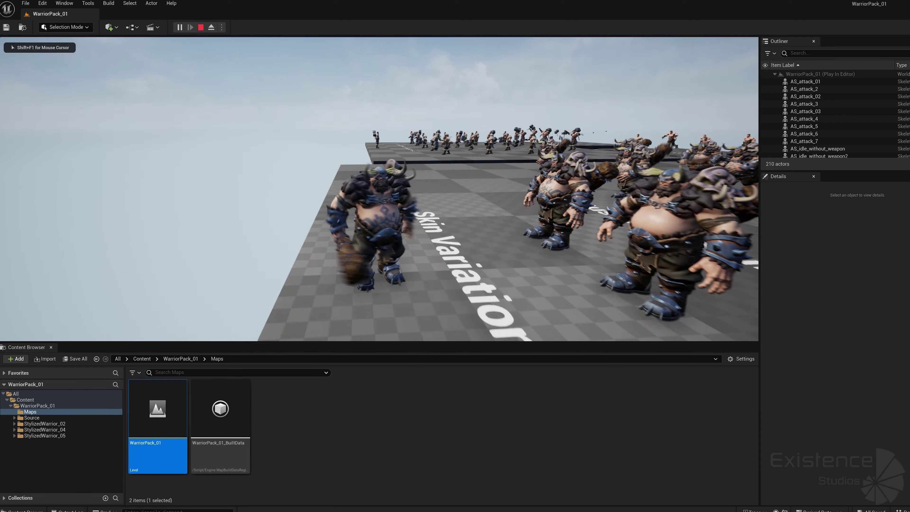
{"action": "key", "text": "w"}
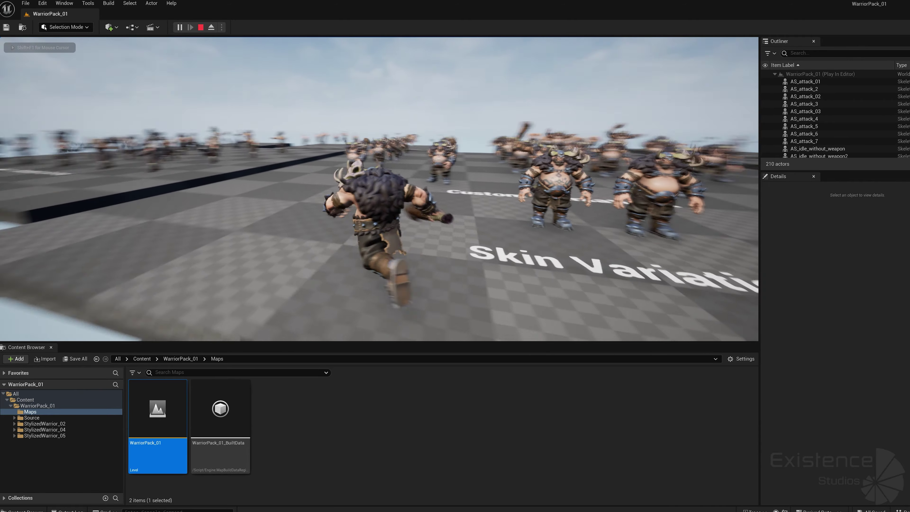
{"action": "key", "text": "d"}
{"action": "key", "text": "space"}
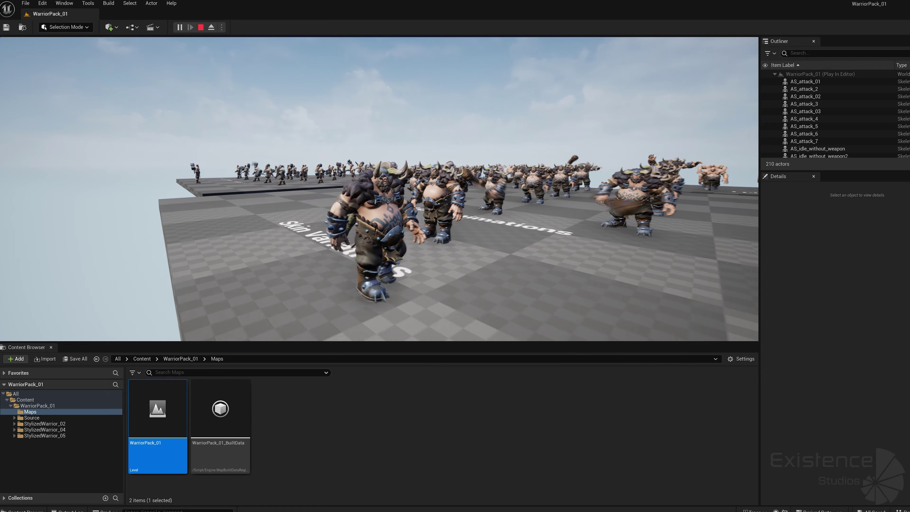
{"action": "key", "text": "s"}
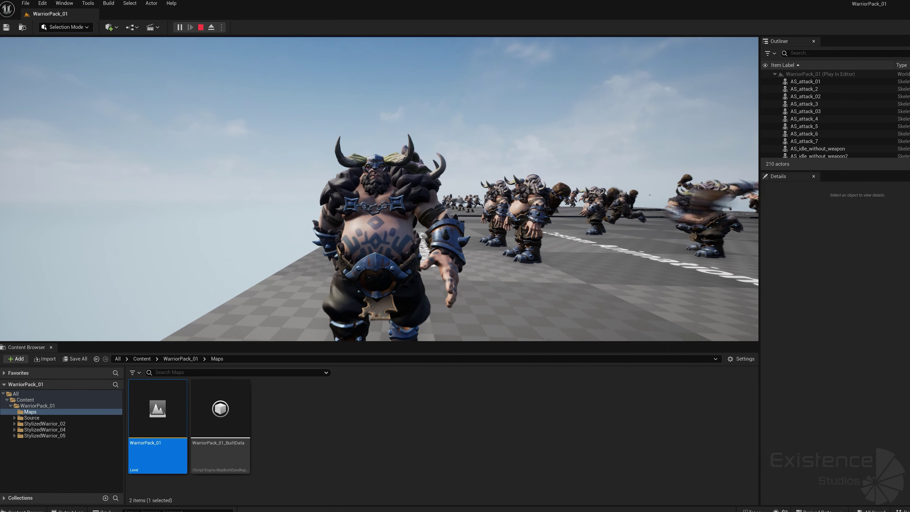
{"action": "key", "text": "s"}
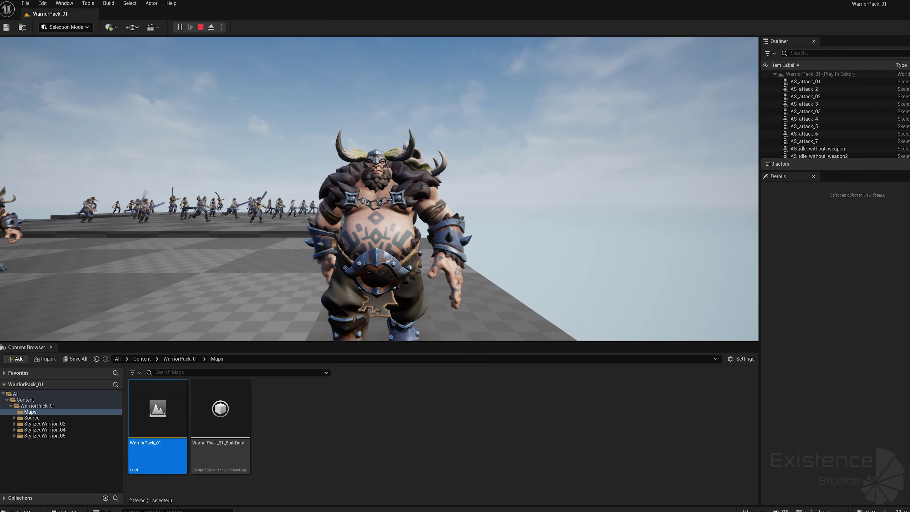
{"action": "key", "text": "s"}
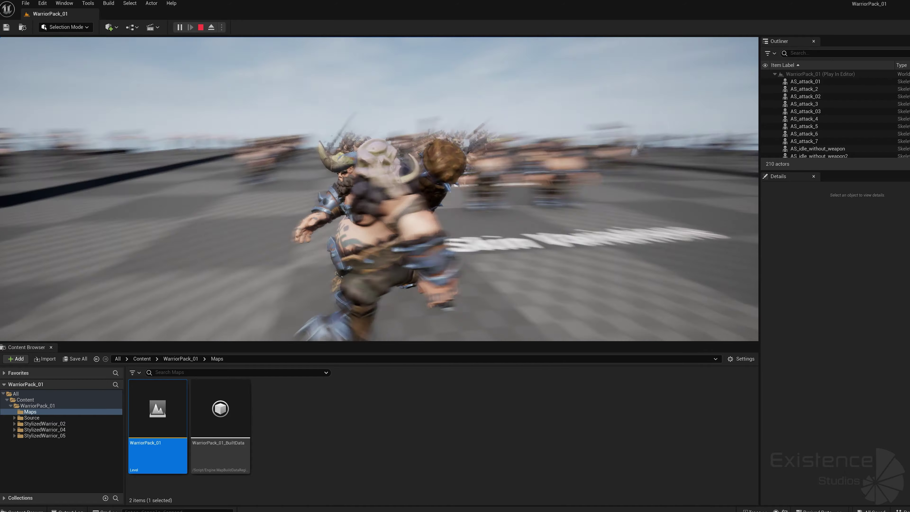
{"action": "key", "text": "w"}
{"action": "key", "text": "space"}
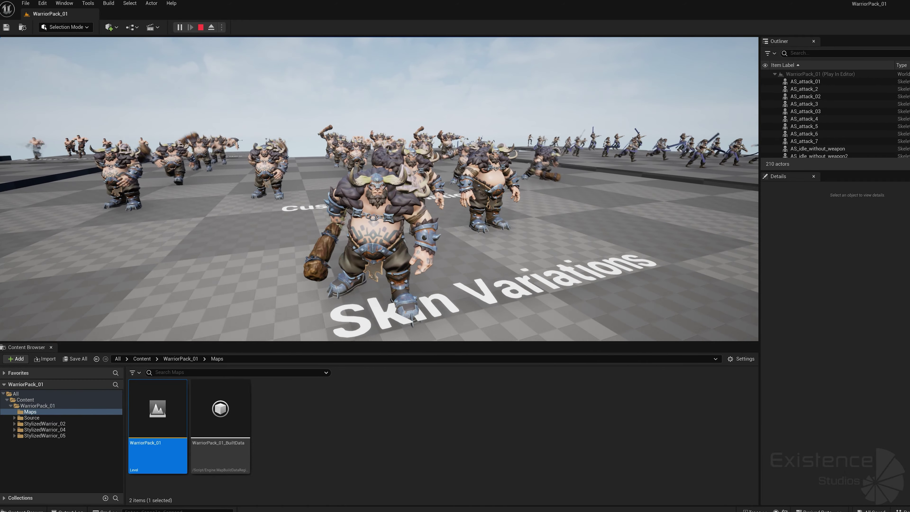
{"action": "key", "text": "w"}
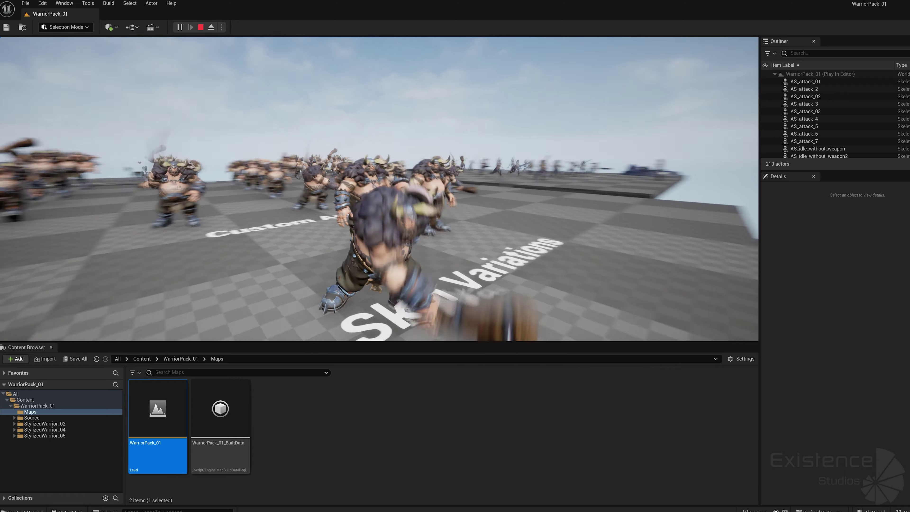
Step: Run the warrior through the hammer warriors' Custom Animations platform and back past the Modules platform to the club warriors
{"action": "key", "text": "w"}
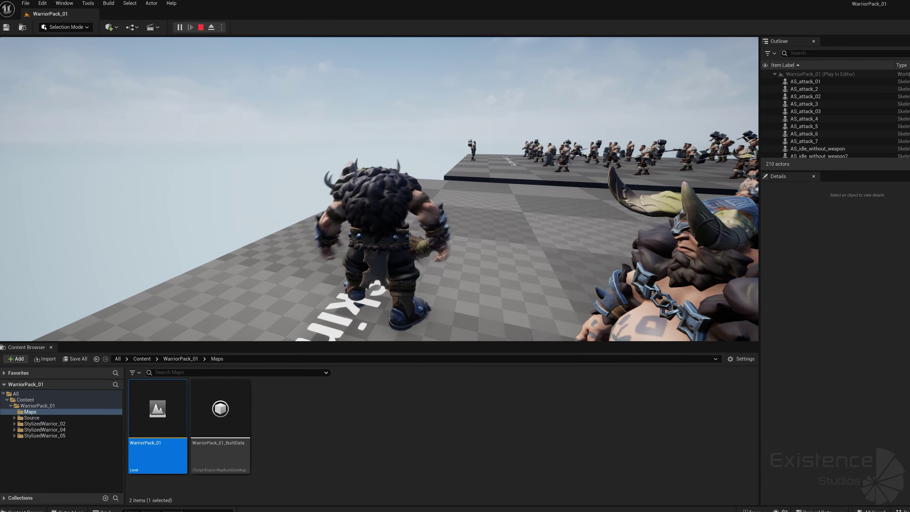
{"action": "key", "text": "w"}
{"action": "key", "text": "w"}
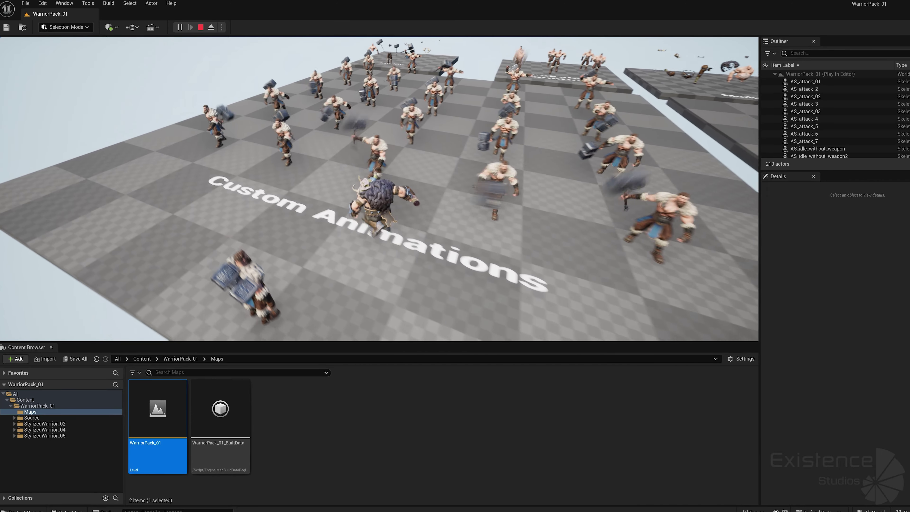
{"action": "key", "text": "w"}
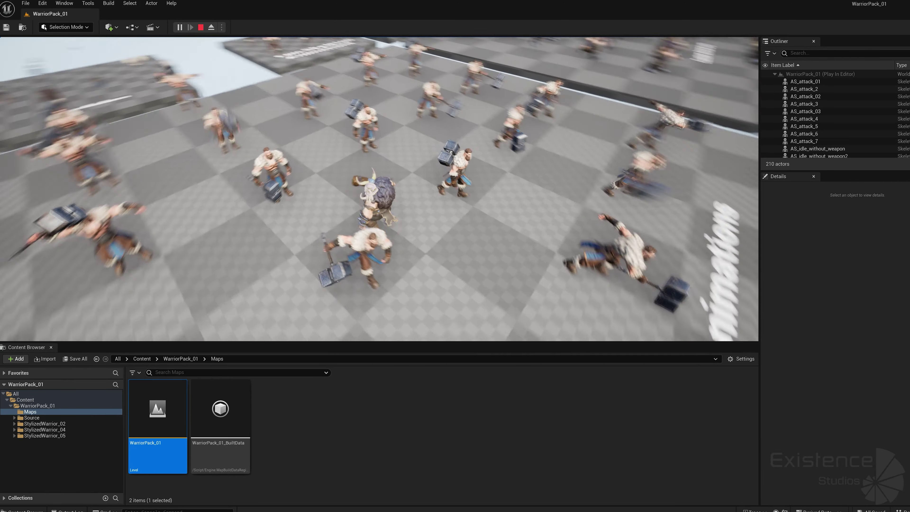
{"action": "key", "text": "w"}
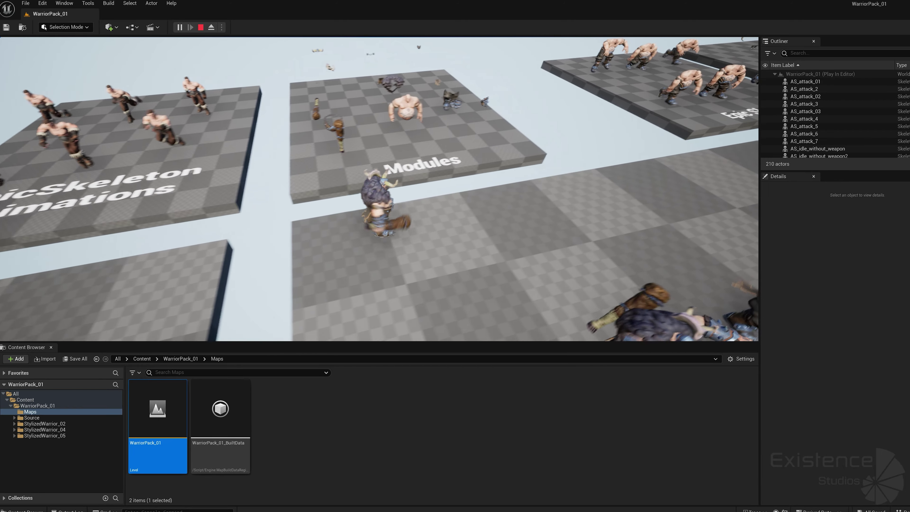
{"action": "key", "text": "w"}
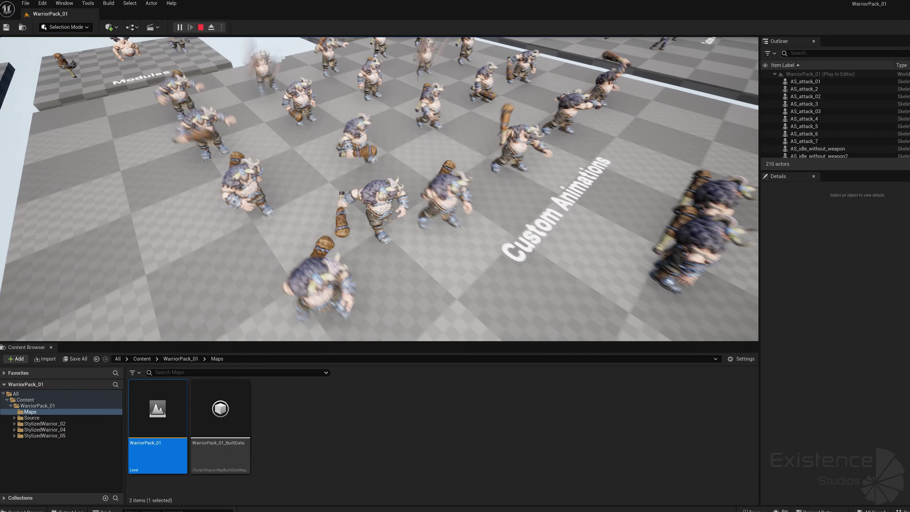
Step: Run the warrior across the sword warriors' platform onto the round blue pedestal, and end the play session
{"action": "key", "text": "d"}
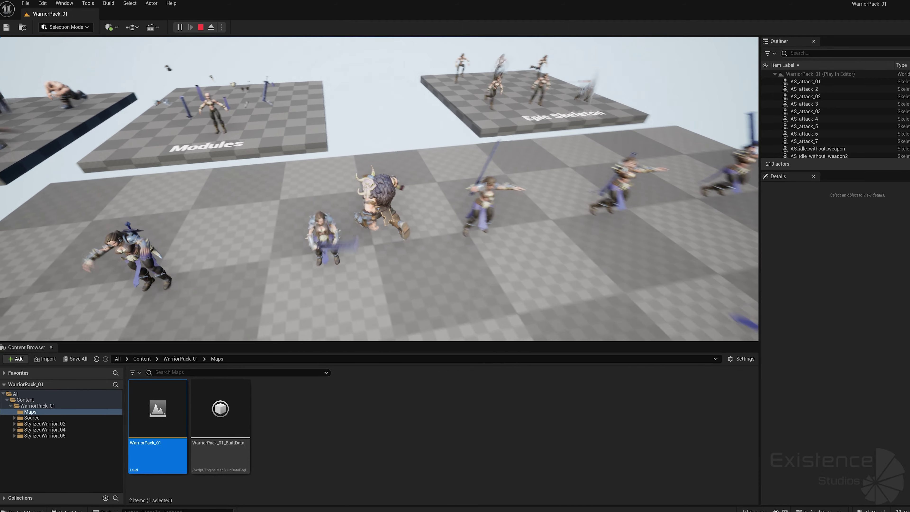
{"action": "key", "text": "w"}
{"action": "key", "text": "d"}
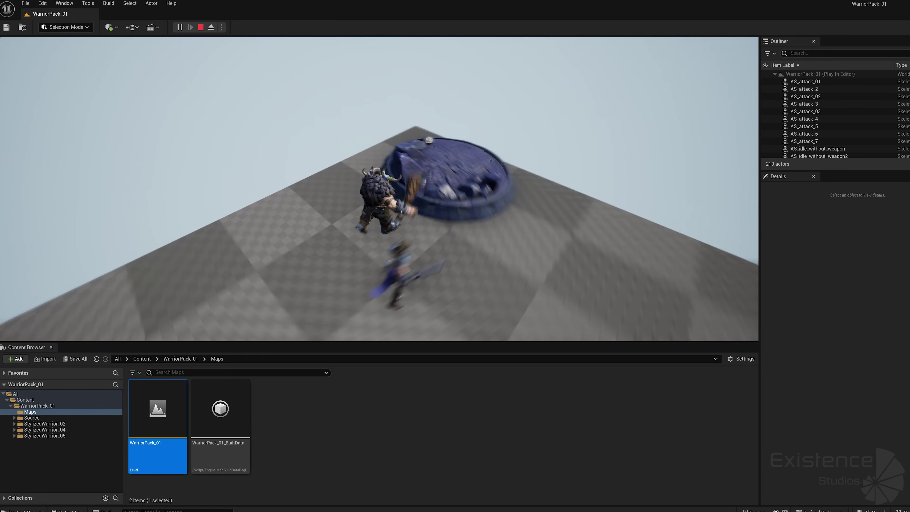
{"action": "key", "text": "s"}
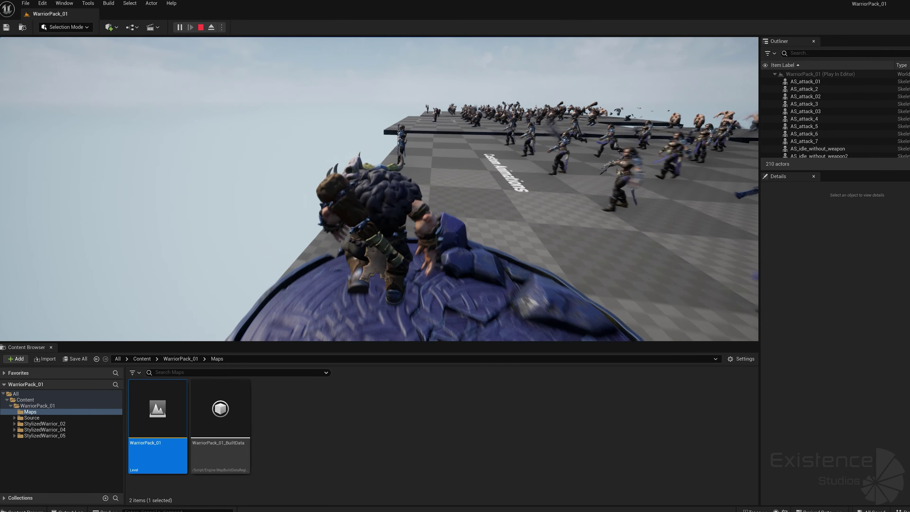
{"action": "key", "text": "Escape"}
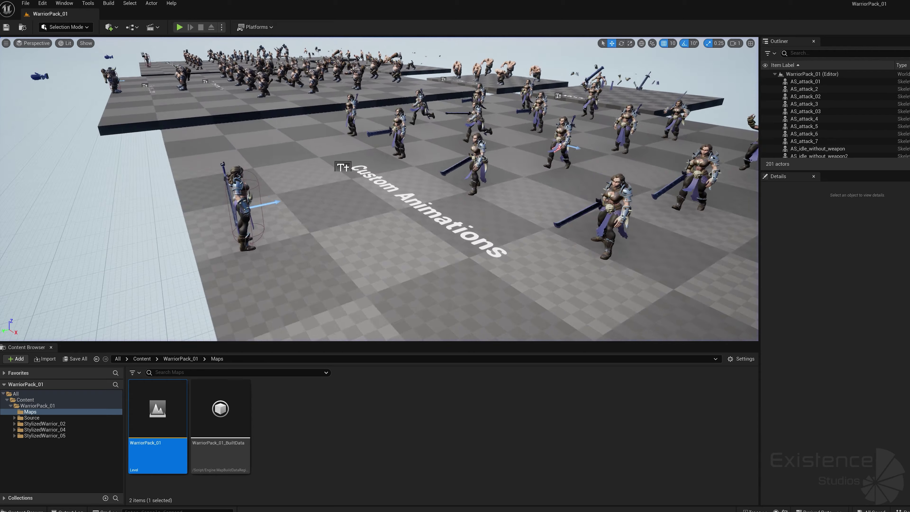
Step: Open the AS_attack_01 animation from the Animations folder of StylizedWarrior_02
{"action": "right_click_drag", "start_coordinate": [378, 189], "coordinate": [437, 223]}
{"action": "left_click", "coordinate": [45, 423]}
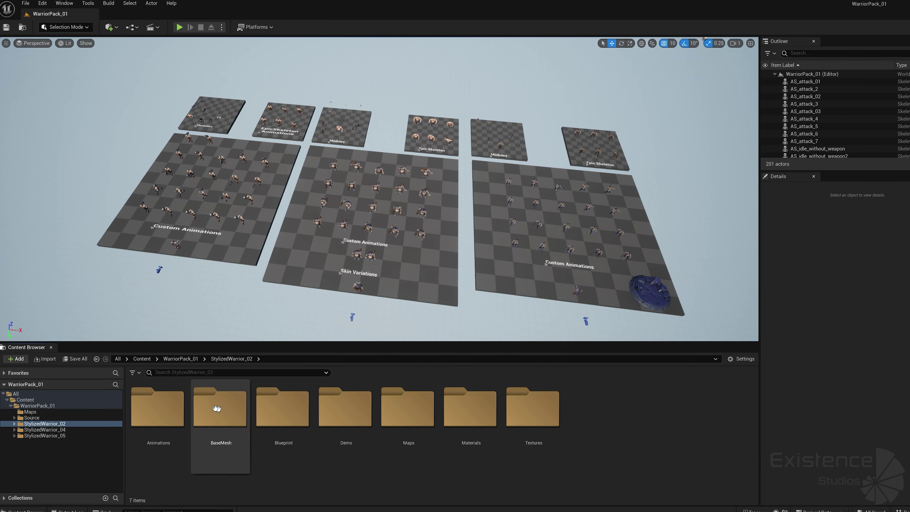
{"action": "double_click", "coordinate": [157, 409]}
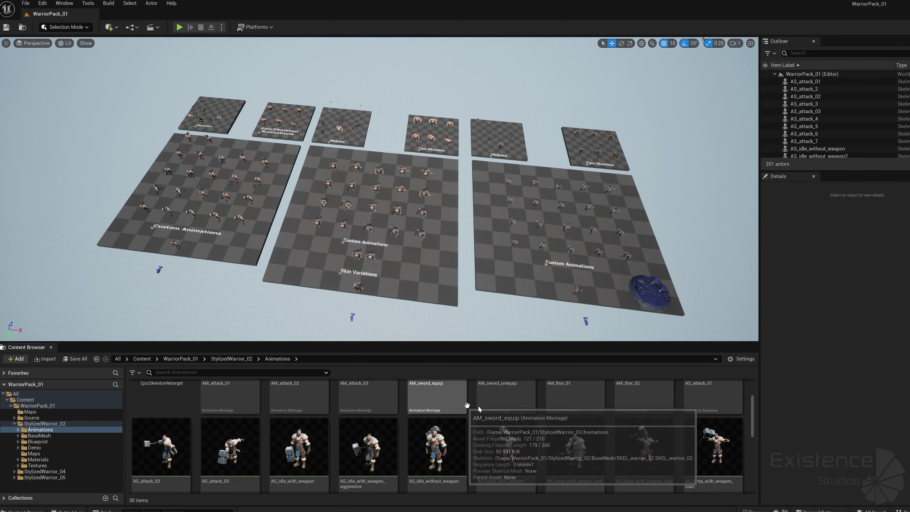
{"action": "double_click", "coordinate": [707, 409]}
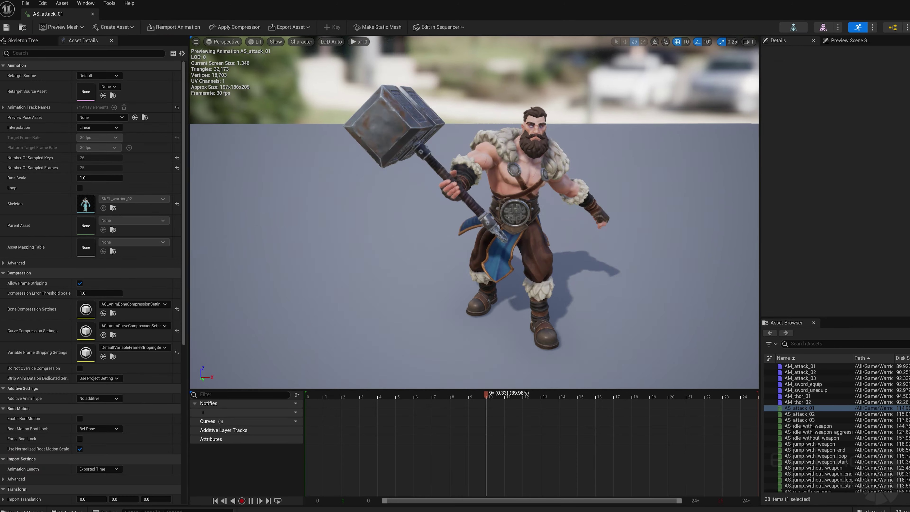
Step: Preview the AS_attack_02 and AS_attack_03 animations, followed by AS_idle_with_weapon and its aggressive variant
{"action": "double_click", "coordinate": [819, 415]}
{"action": "left_click", "coordinate": [838, 421]}
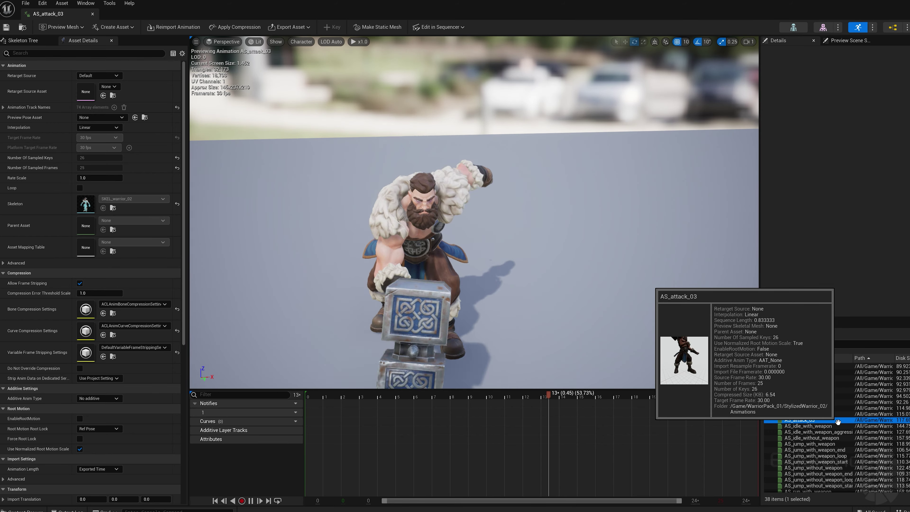
{"action": "scroll", "coordinate": [824, 401], "scroll_direction": "down", "scroll_amount": 3}
{"action": "left_click", "coordinate": [824, 378]}
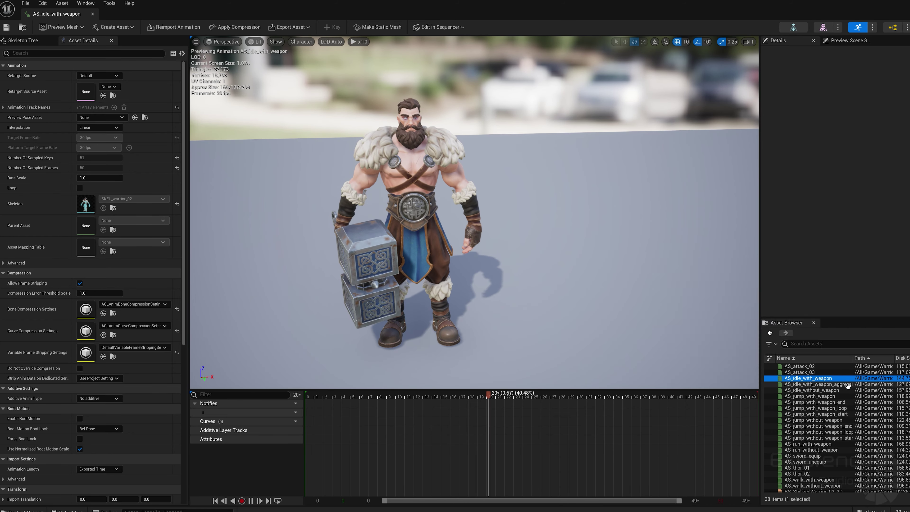
{"action": "left_click", "coordinate": [848, 384]}
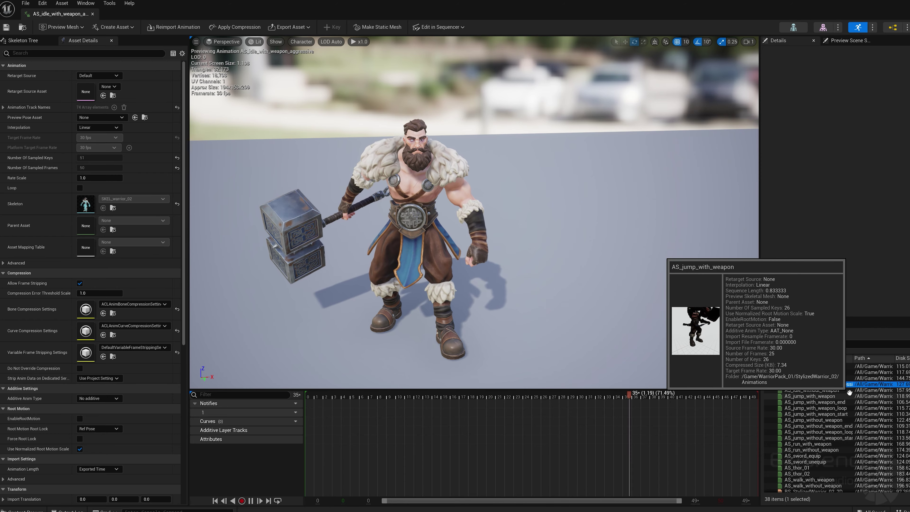
Step: Preview the warrior's jump animations with and without weapon, including the start and end clips
{"action": "left_click", "coordinate": [849, 394]}
{"action": "left_click", "coordinate": [849, 401]}
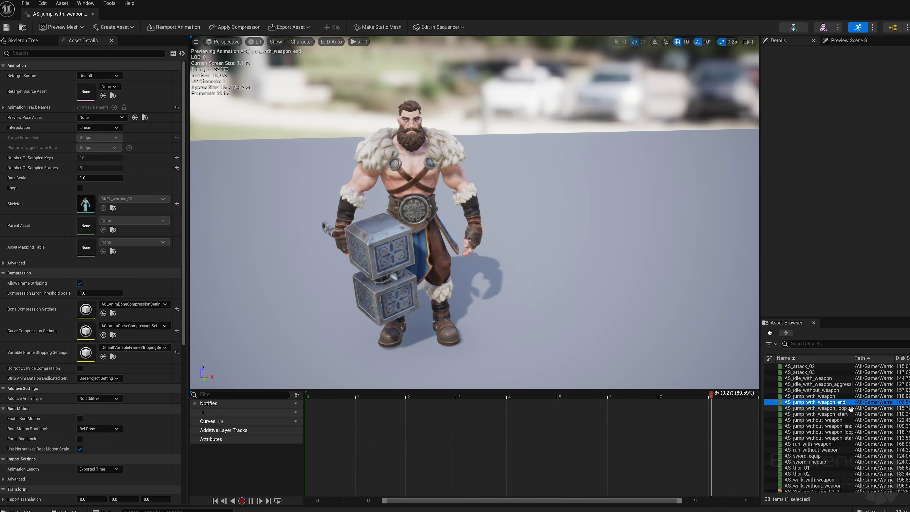
{"action": "left_click", "coordinate": [849, 414]}
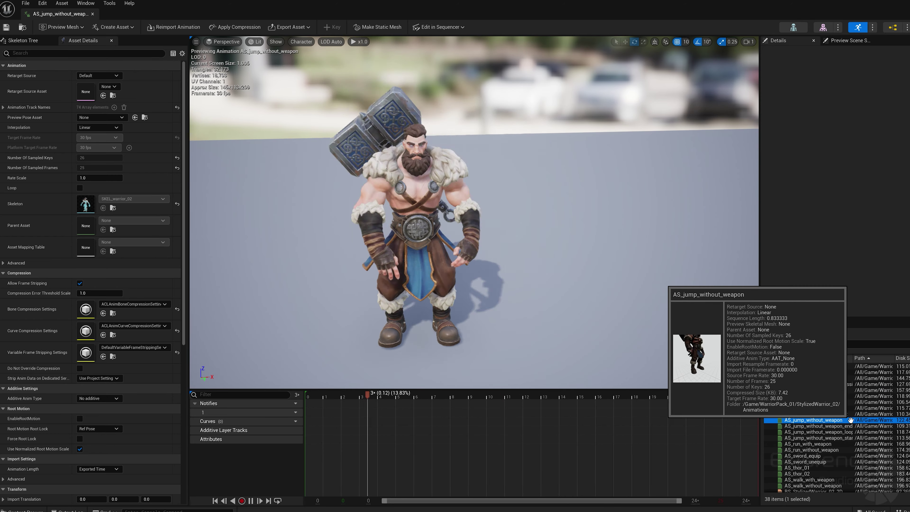
{"action": "left_click", "coordinate": [851, 420]}
{"action": "left_click", "coordinate": [848, 425]}
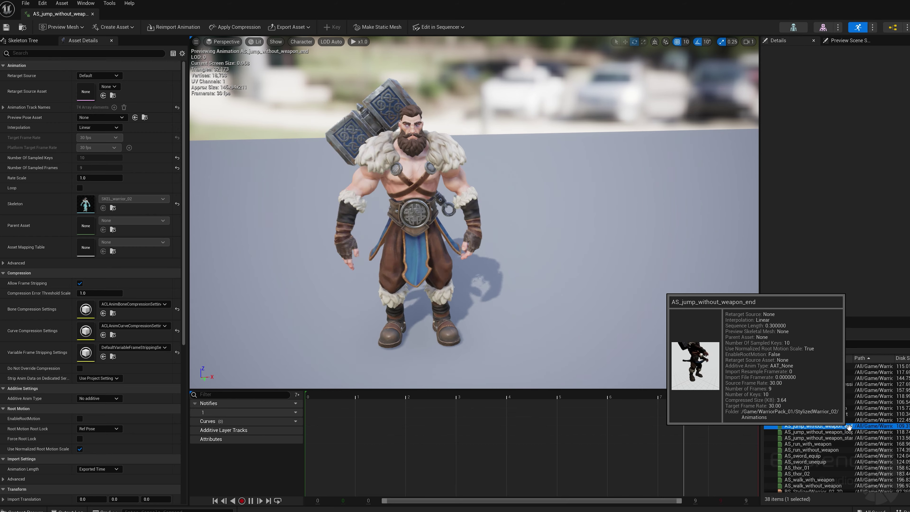
{"action": "left_click", "coordinate": [851, 438]}
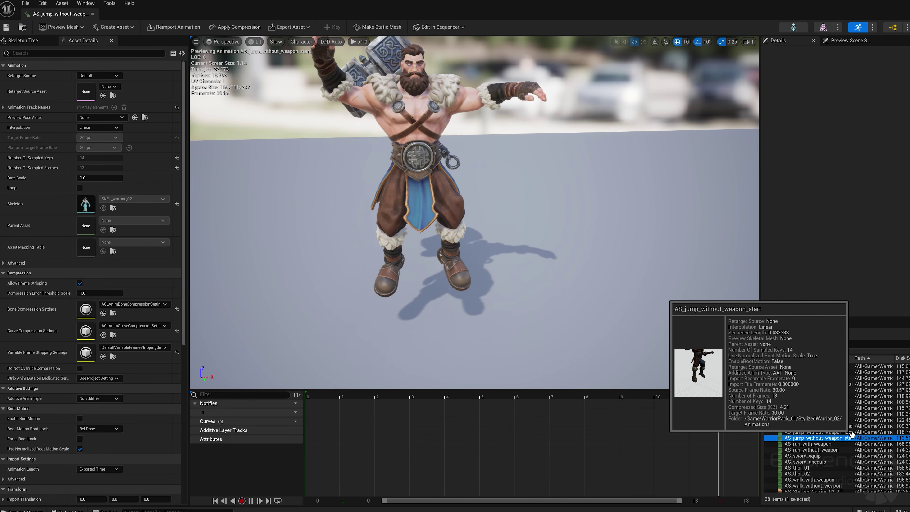
Step: Preview the AS_run animations with and without weapon, AS_sword_equip, AS_thor_01, AS_thor_02 and AS_walk_with_weapon
{"action": "left_click", "coordinate": [849, 444]}
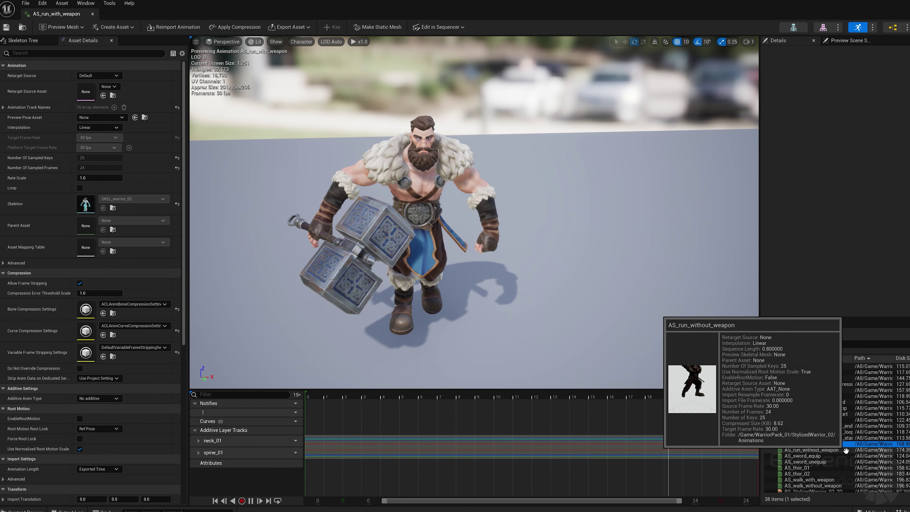
{"action": "left_click", "coordinate": [845, 450]}
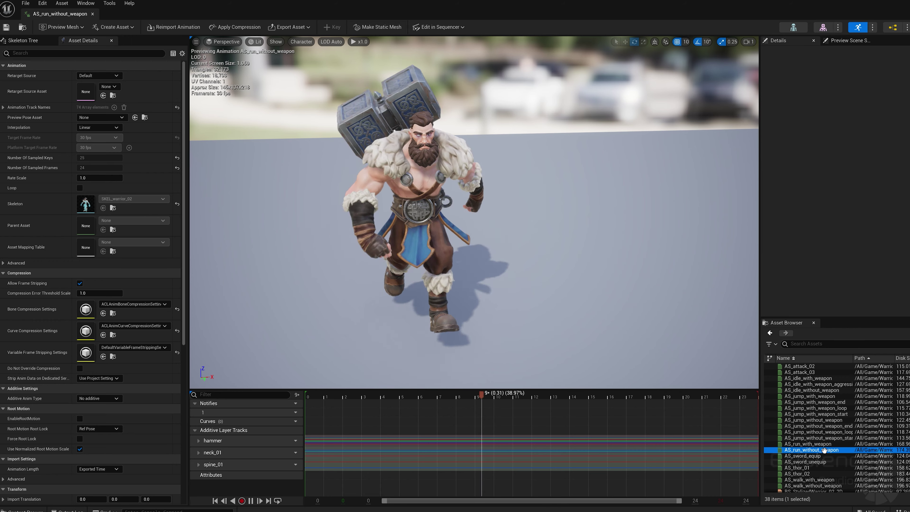
{"action": "left_click", "coordinate": [825, 455]}
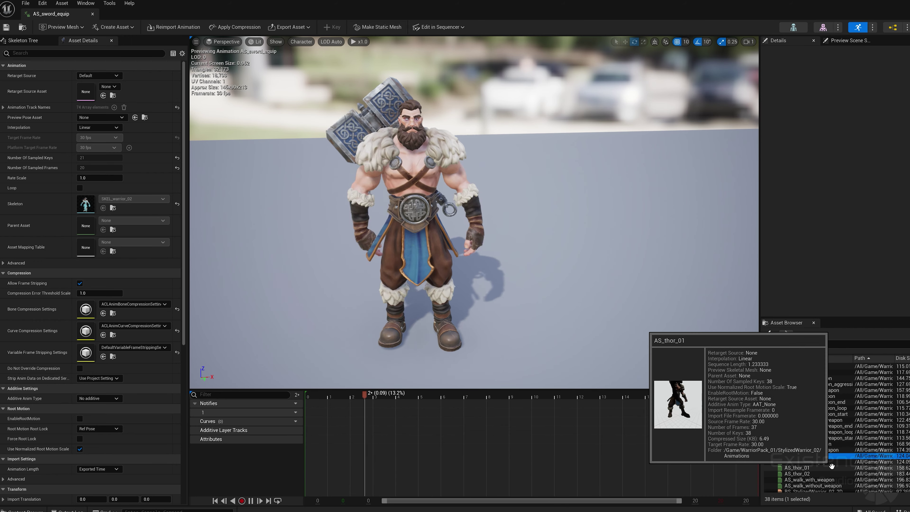
{"action": "left_click", "coordinate": [832, 467]}
{"action": "left_click", "coordinate": [834, 474]}
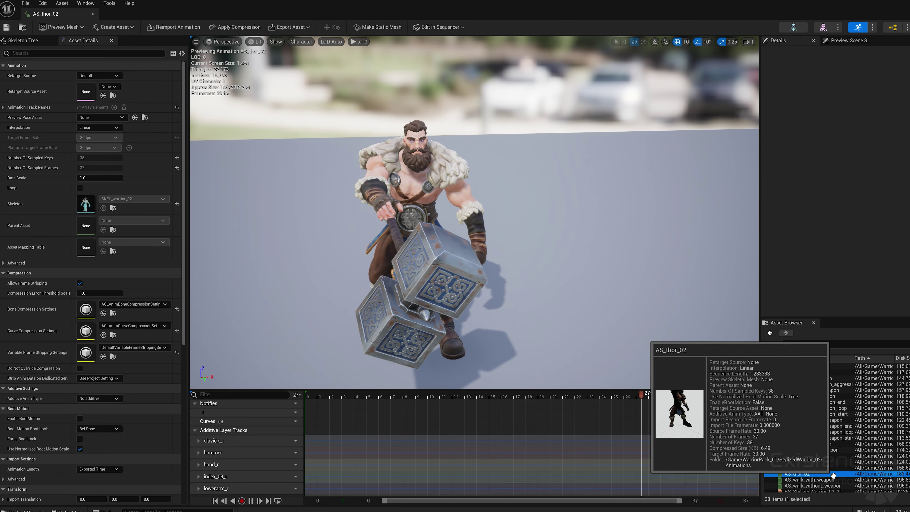
{"action": "left_click", "coordinate": [833, 480]}
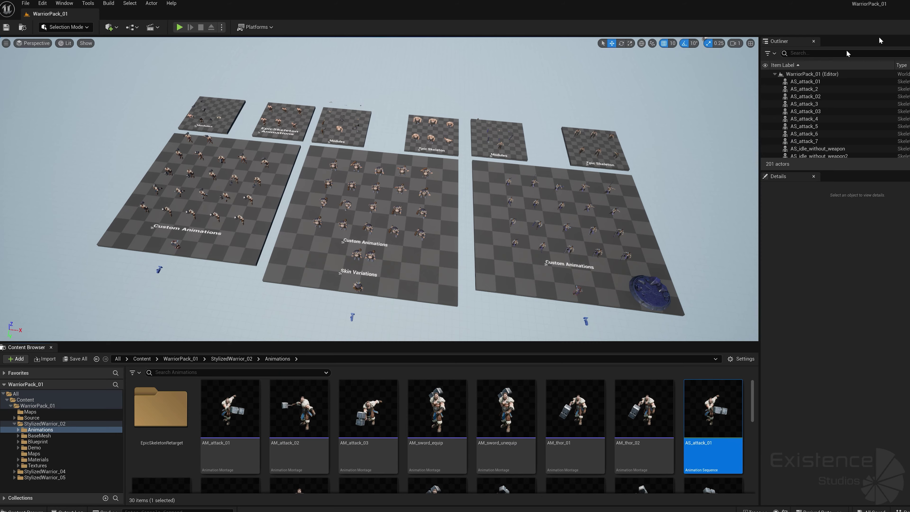
Step: Inspect the SKEL_warrior_02 skeleton from StylizedWarrior_02's BaseMesh folder, and simulate the PHYS_warrior_02 physics asset
{"action": "left_click", "coordinate": [231, 358]}
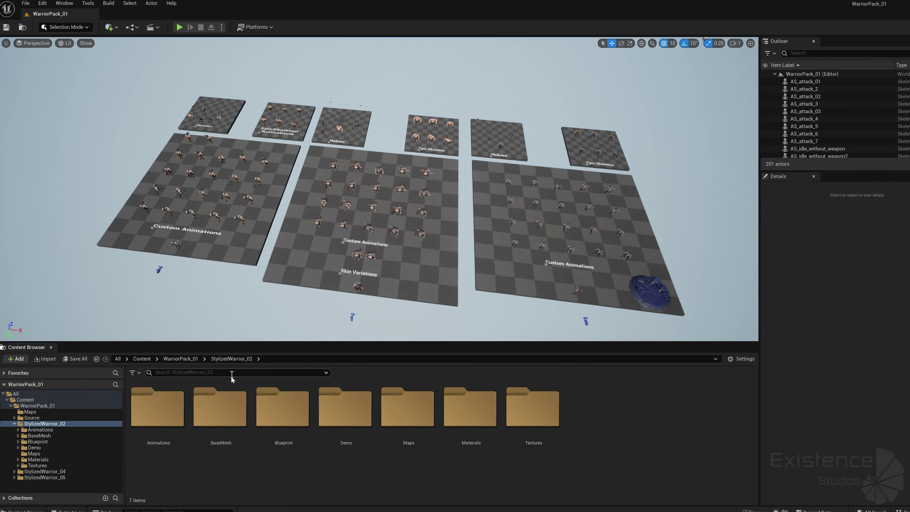
{"action": "double_click", "coordinate": [238, 398]}
{"action": "double_click", "coordinate": [345, 411]}
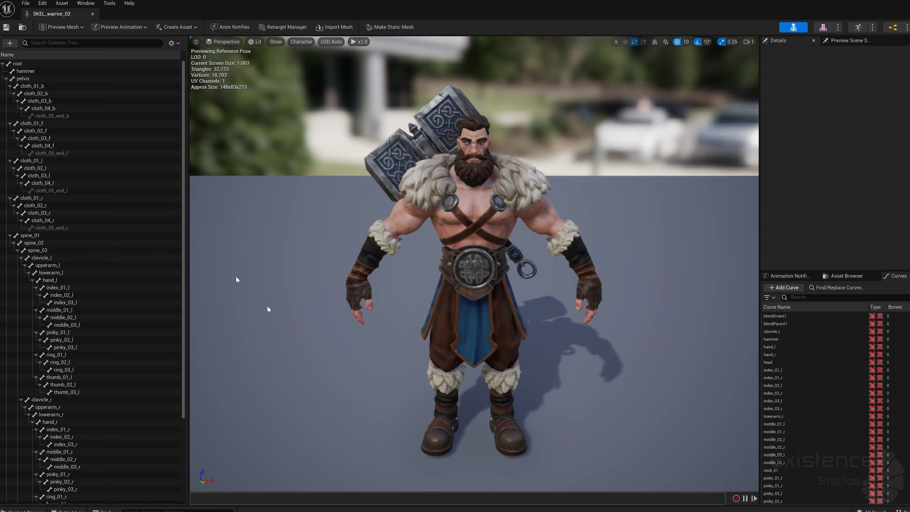
{"action": "scroll", "coordinate": [113, 239], "scroll_direction": "up", "scroll_amount": 5}
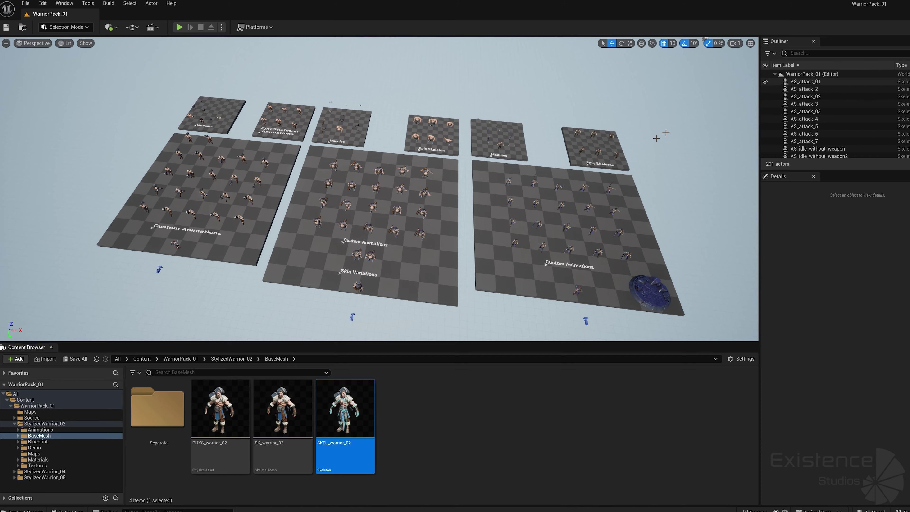
{"action": "double_click", "coordinate": [268, 418]}
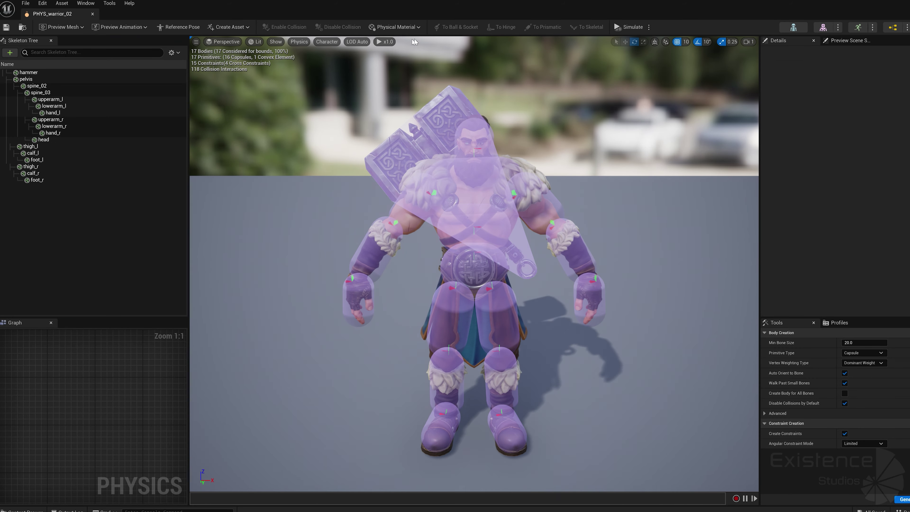
{"action": "left_click", "coordinate": [619, 28]}
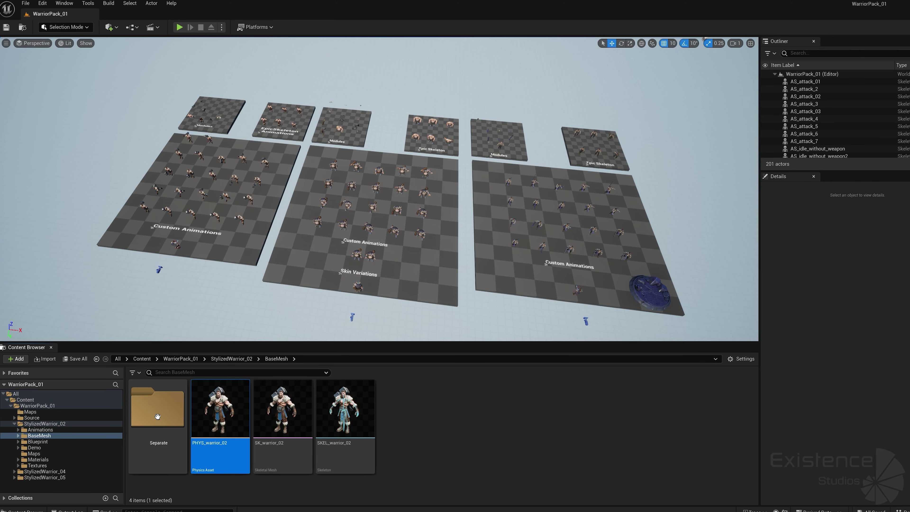
Step: Look through the modular parts in BaseMesh's Separate folder and open the PHYS_body physics asset
{"action": "double_click", "coordinate": [158, 417]}
{"action": "scroll", "coordinate": [664, 468], "scroll_direction": "down", "scroll_amount": 5}
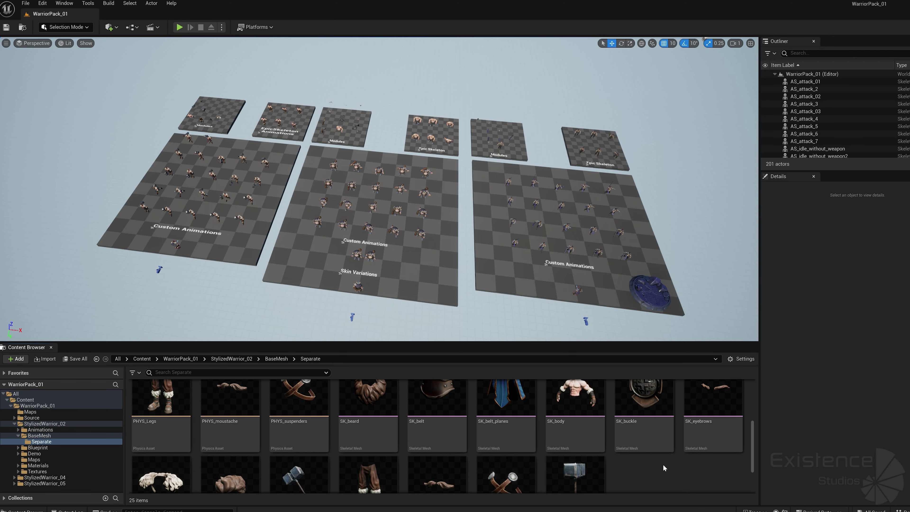
{"action": "scroll", "coordinate": [664, 468], "scroll_direction": "up", "scroll_amount": 5}
{"action": "double_click", "coordinate": [372, 410]}
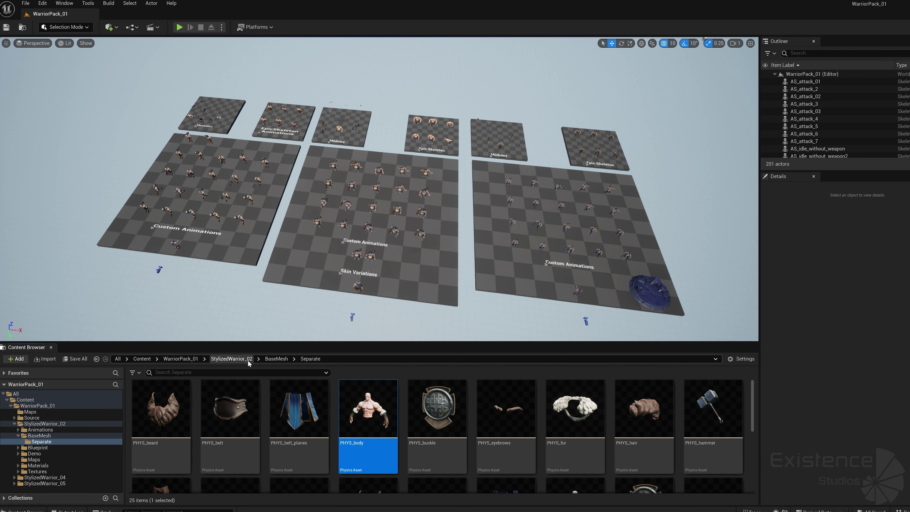
Step: Open the BP_StylizedWarrior_02 blueprint from StylizedWarrior_02's Blueprint folder and show the character in its 3D viewport
{"action": "left_click", "coordinate": [232, 359]}
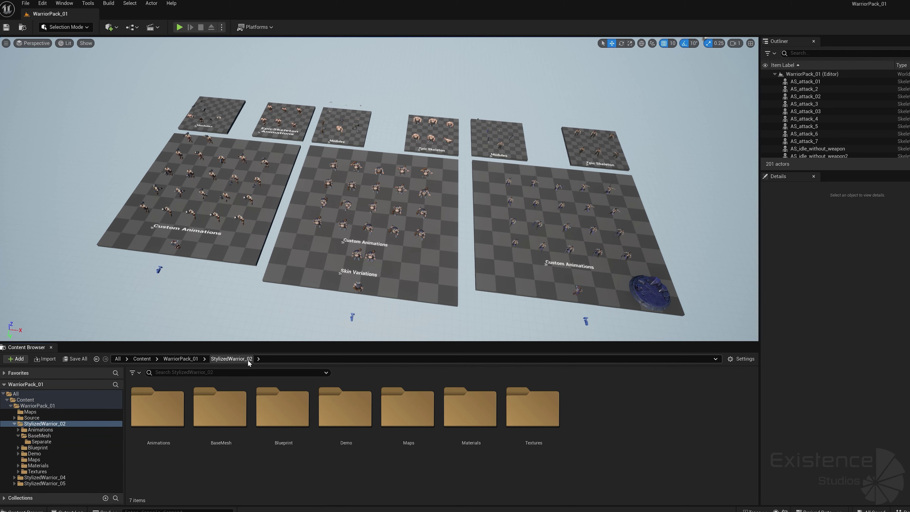
{"action": "left_click", "coordinate": [235, 398]}
{"action": "double_click", "coordinate": [264, 402]}
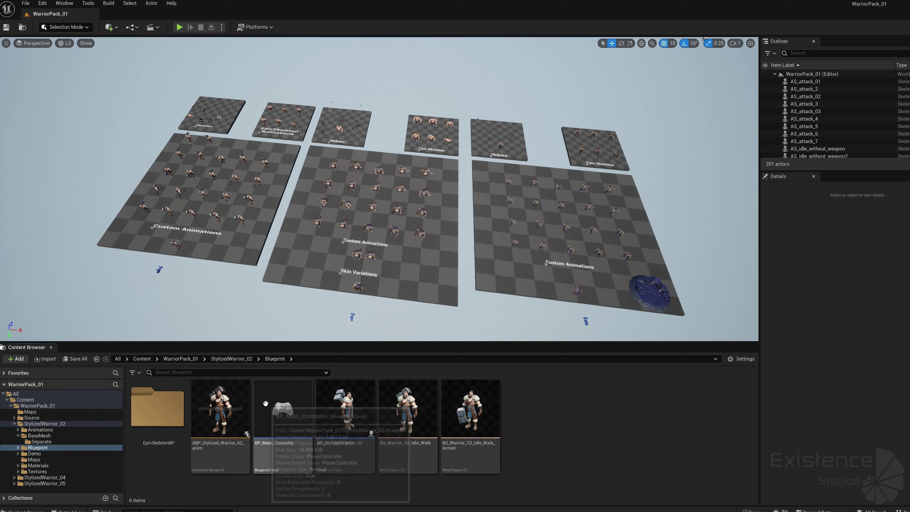
{"action": "double_click", "coordinate": [335, 410]}
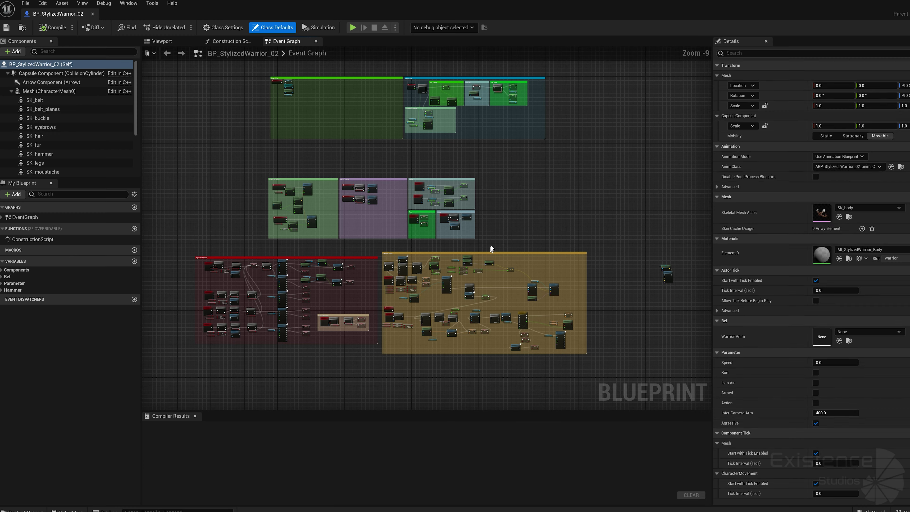
{"action": "left_click", "coordinate": [180, 41]}
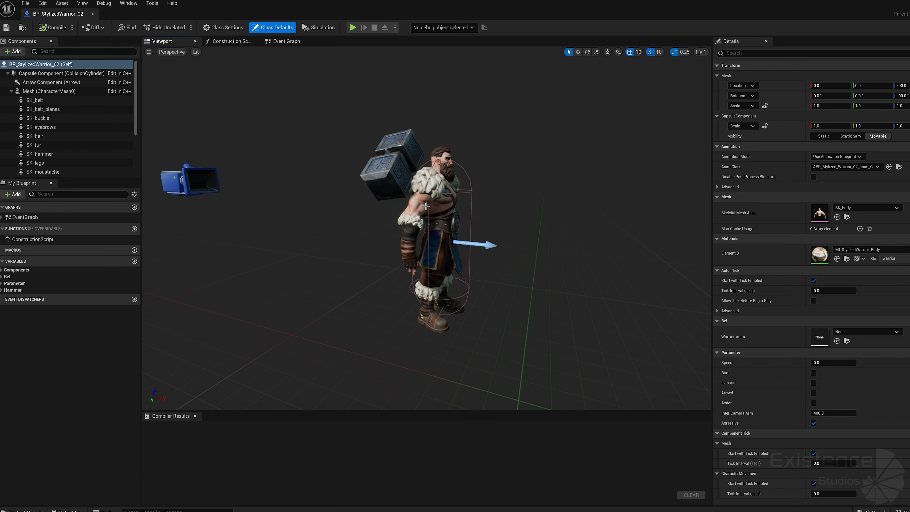
Step: Demonstrate the module system by moving the SK_fur and SK_hammer components away from the body, and undo the moves
{"action": "left_click", "coordinate": [443, 203]}
{"action": "left_click_drag", "start_coordinate": [457, 317], "coordinate": [442, 321]}
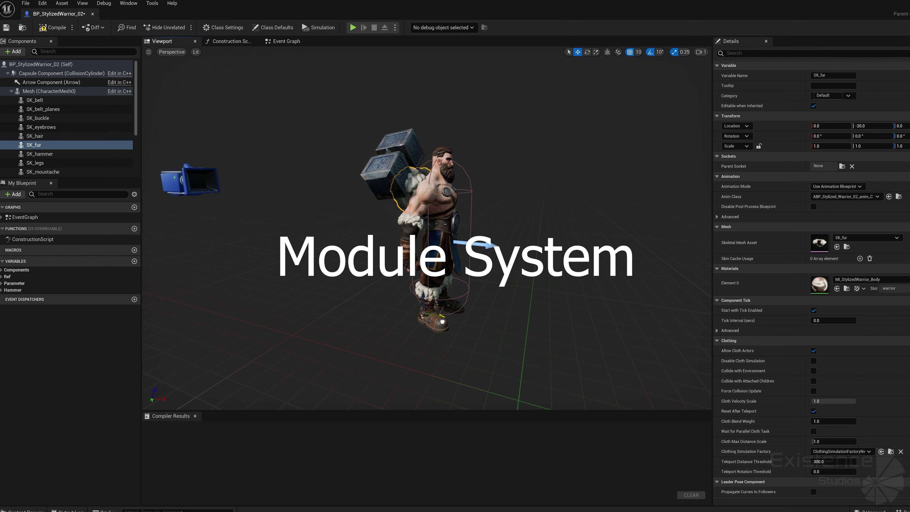
{"action": "left_click", "coordinate": [436, 207]}
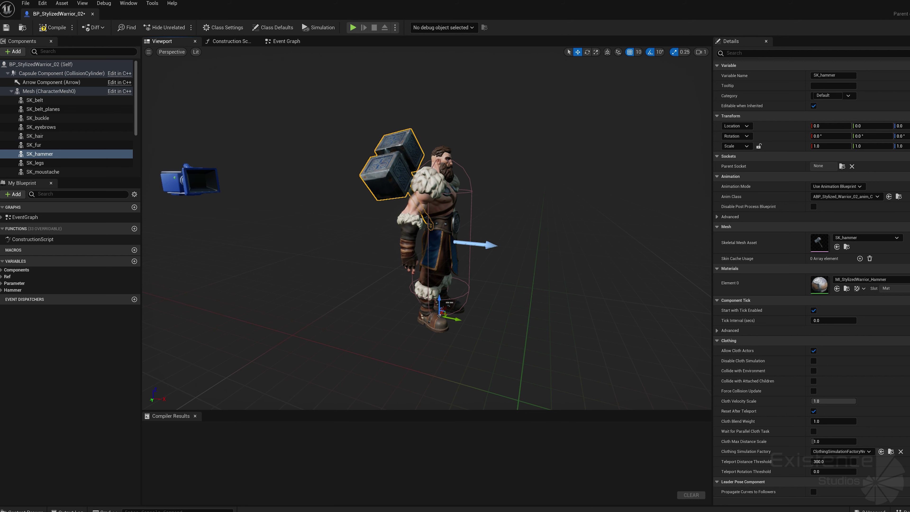
{"action": "left_click", "coordinate": [441, 261]}
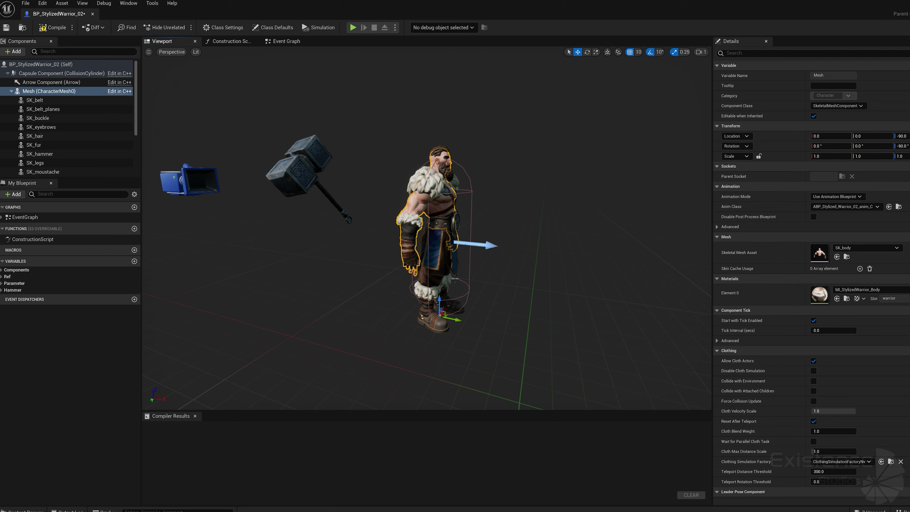
{"action": "left_click_drag", "start_coordinate": [458, 325], "coordinate": [441, 317]}
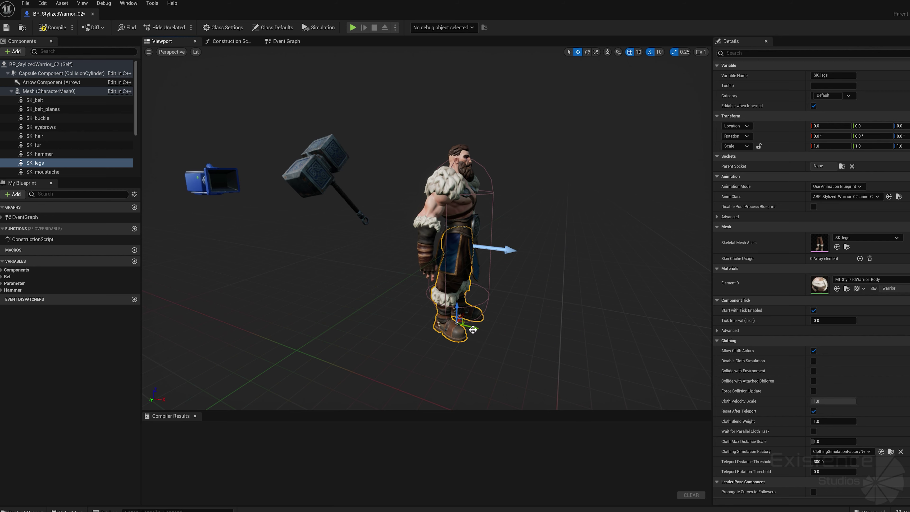
{"action": "key", "text": "ctrl+z"}
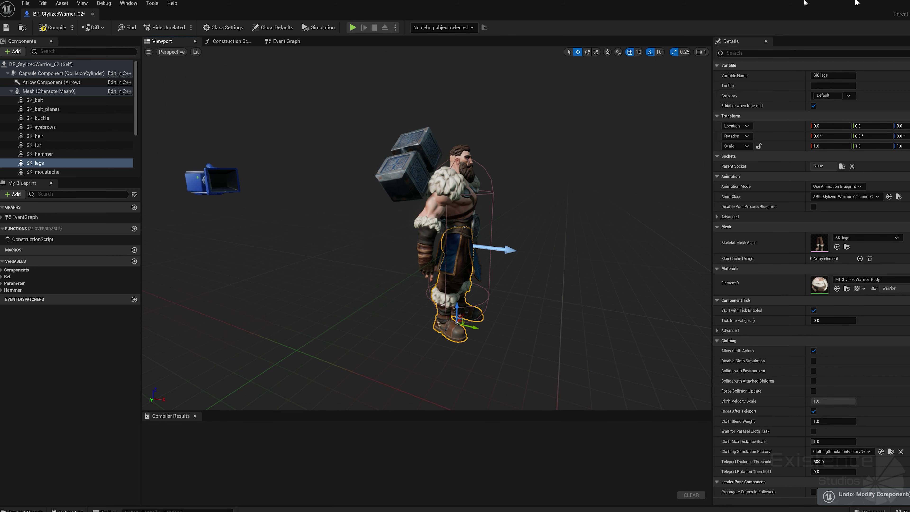
Step: Close the blueprint and open the StylizedWarrior_02 level from that warrior's Maps folder
{"action": "left_click", "coordinate": [906, 3]}
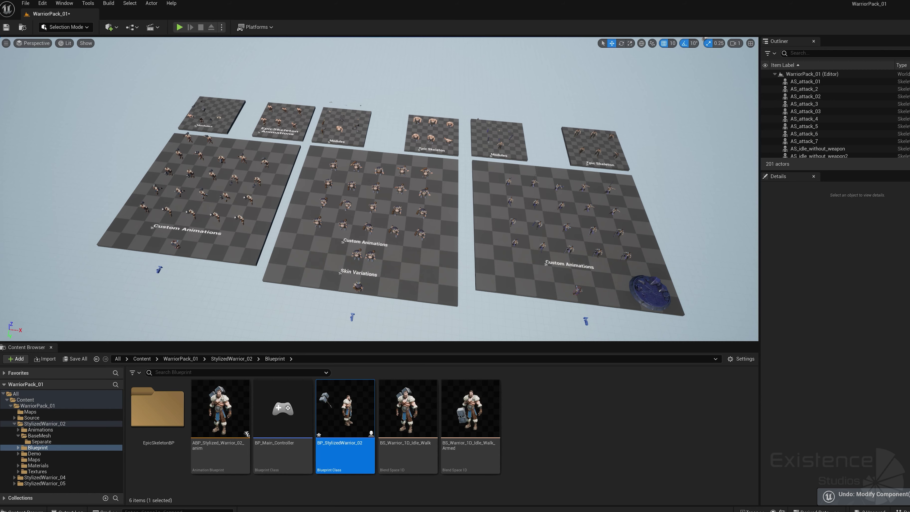
{"action": "left_click", "coordinate": [235, 359]}
{"action": "double_click", "coordinate": [393, 408]}
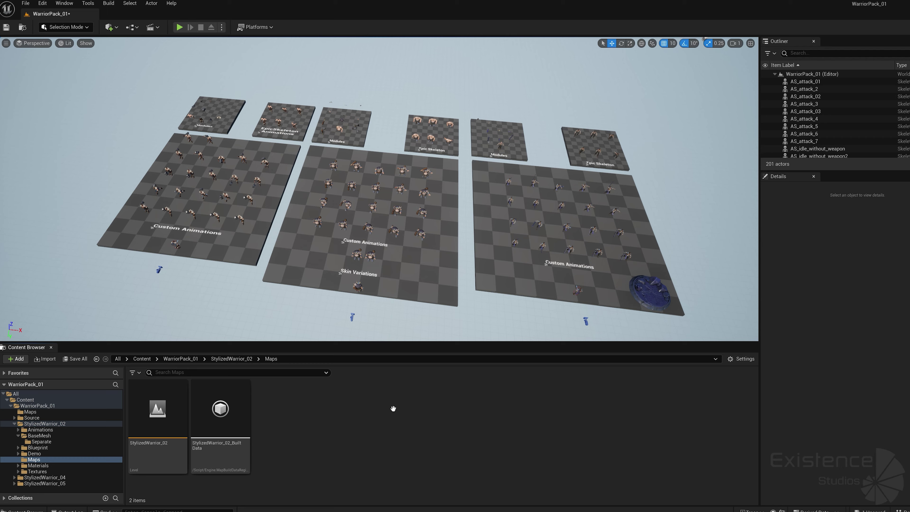
{"action": "double_click", "coordinate": [166, 396]}
{"action": "left_click", "coordinate": [497, 348]}
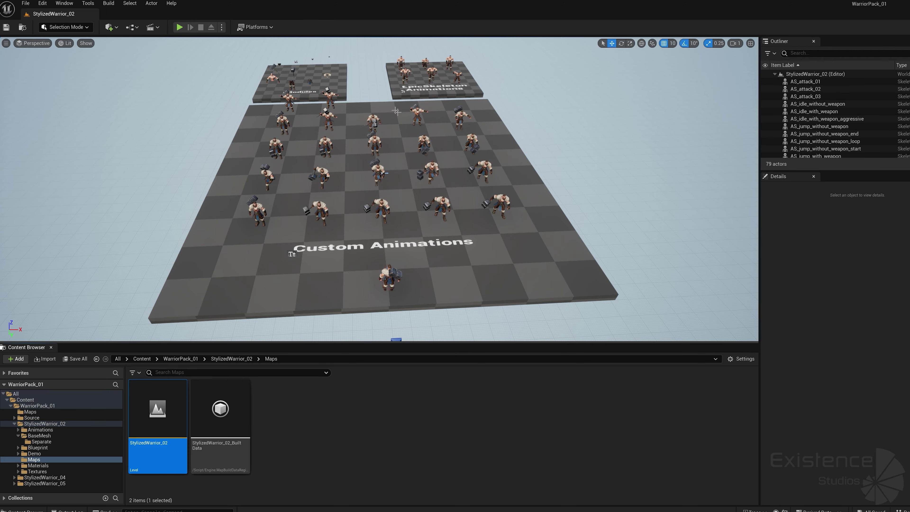
Step: Play the StylizedWarrior_02 level in the editor and move the hammer warrior across the Custom Animations platform
{"action": "left_click", "coordinate": [179, 27]}
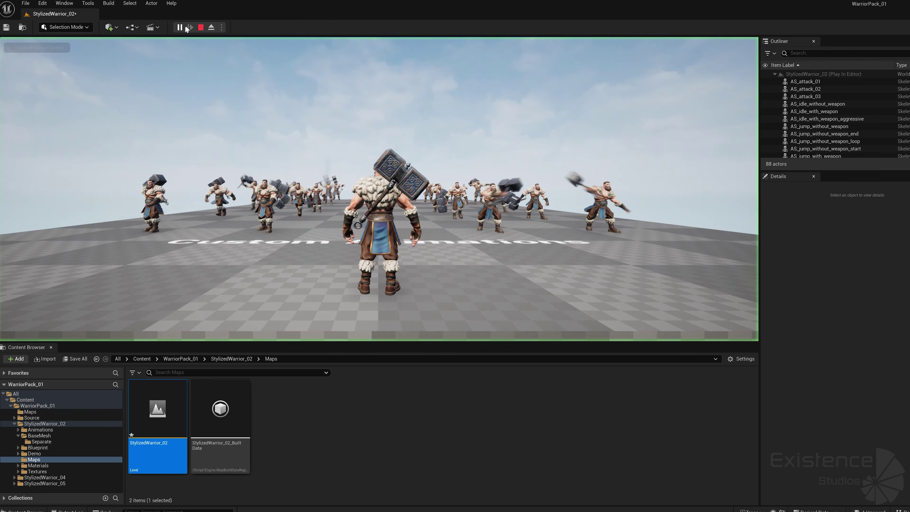
{"action": "left_click", "coordinate": [503, 173]}
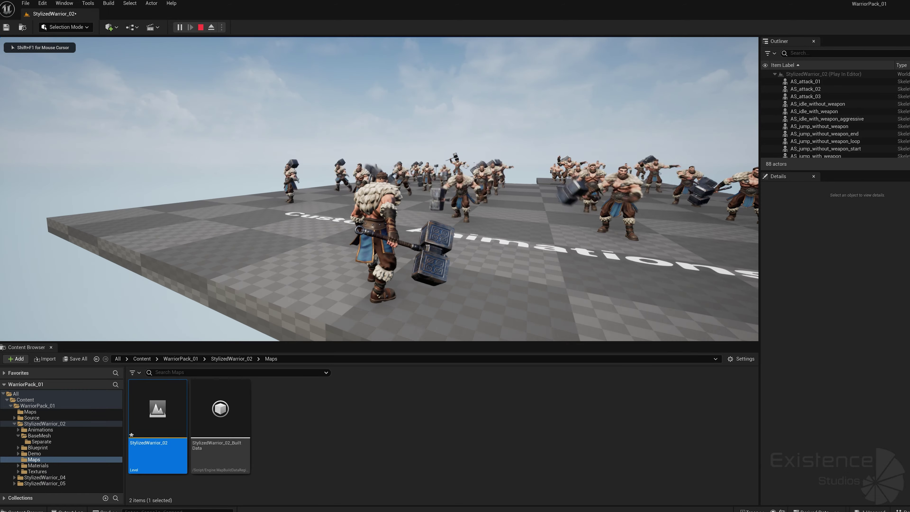
{"action": "key", "text": "w"}
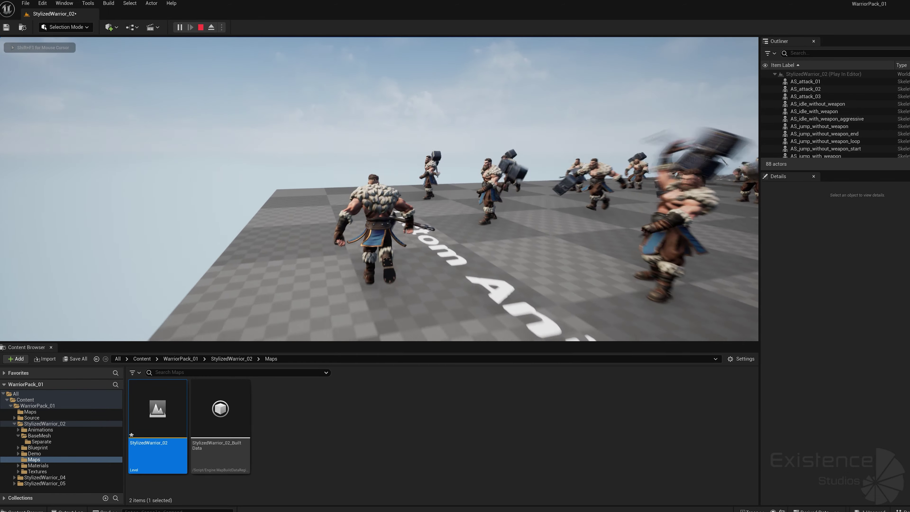
{"action": "key", "text": "w"}
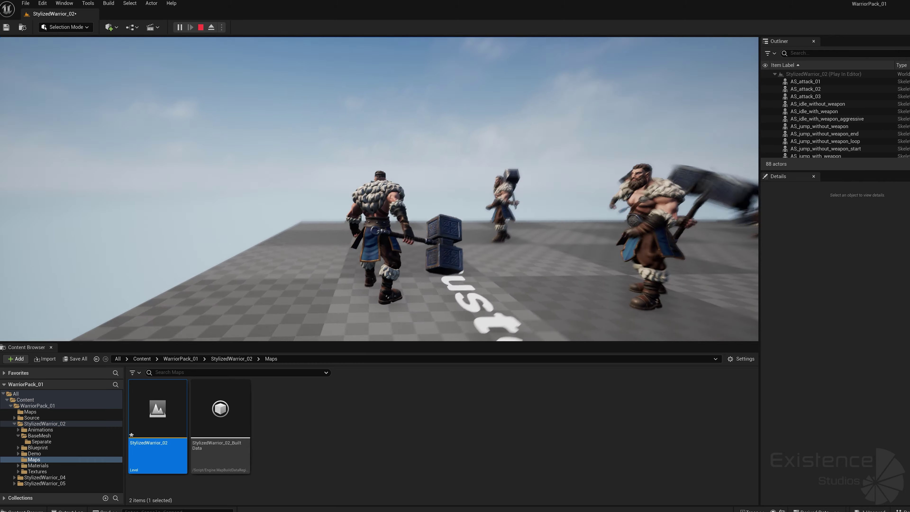
Step: Walk the hammer warrior farther across the StylizedWarrior_02 level and end the play session
{"action": "key", "text": "w"}
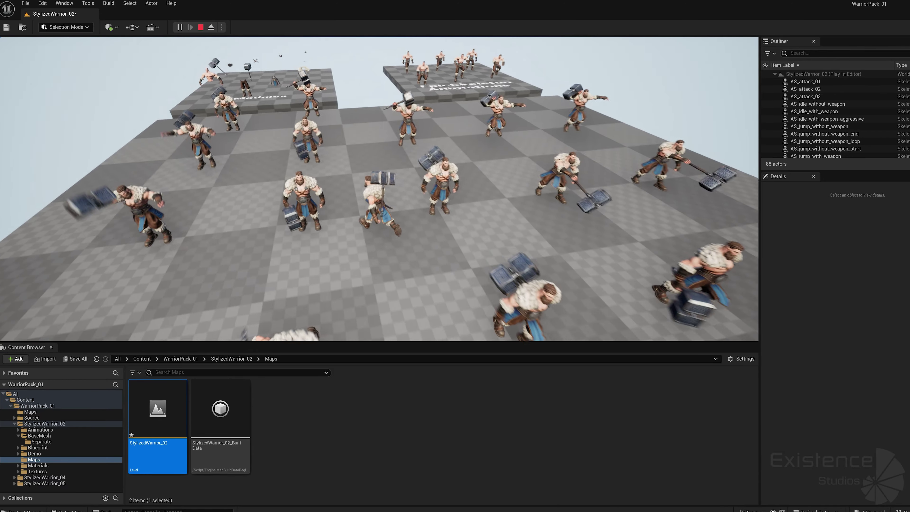
{"action": "key", "text": "Escape"}
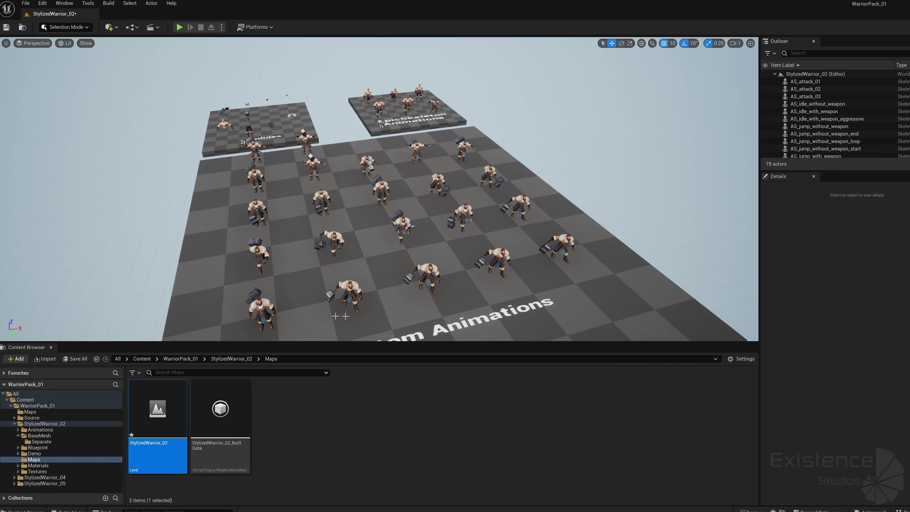
Step: Open the M_StylizedWarrior_Body and M_StylizedWarrior_Hammer materials from StylizedWarrior_02's Materials folder to inspect them
{"action": "left_click", "coordinate": [235, 359]}
{"action": "double_click", "coordinate": [466, 421]}
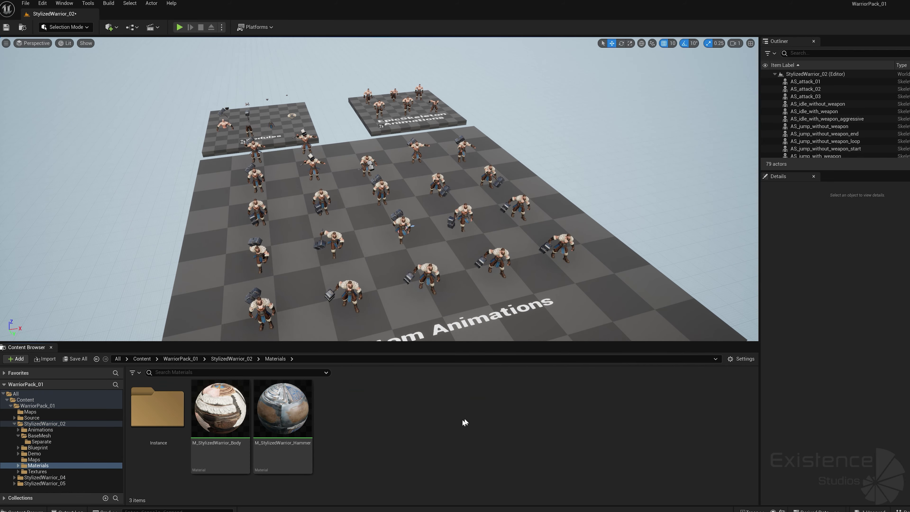
{"action": "double_click", "coordinate": [247, 409]}
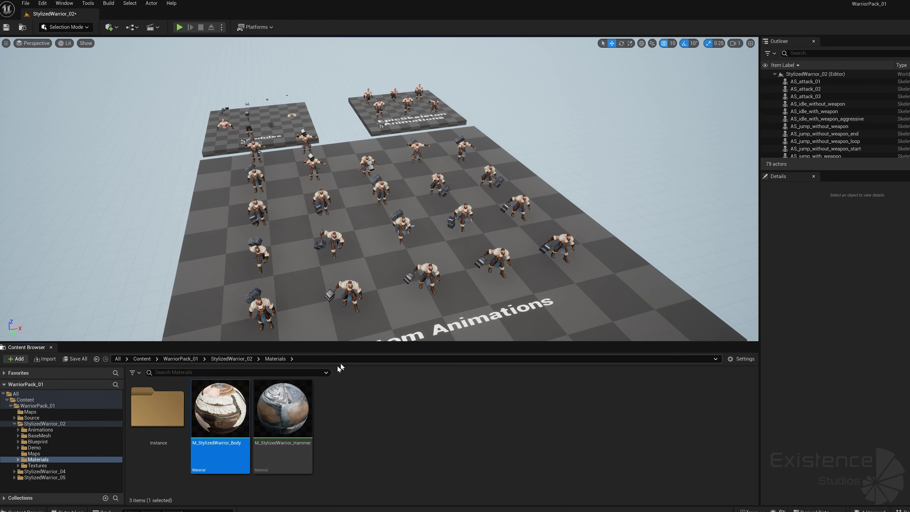
{"action": "double_click", "coordinate": [307, 403]}
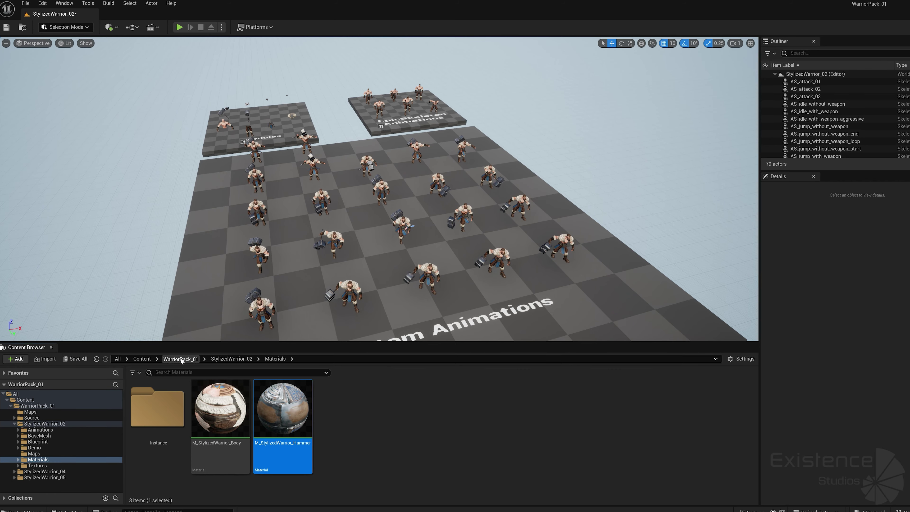
Step: Open the StylizedWarrior_04 level from the Maps folder of StylizedWarrior_04 in WarriorPack_01
{"action": "left_click", "coordinate": [181, 359]}
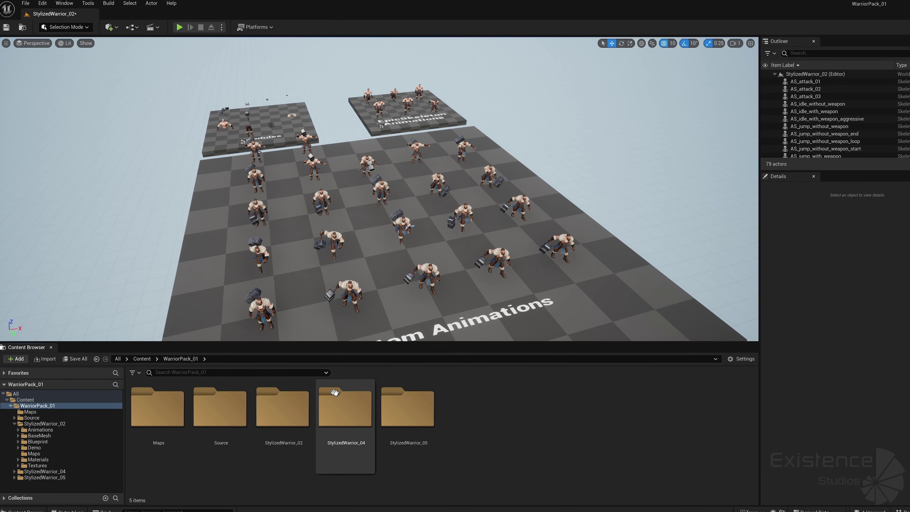
{"action": "double_click", "coordinate": [337, 407]}
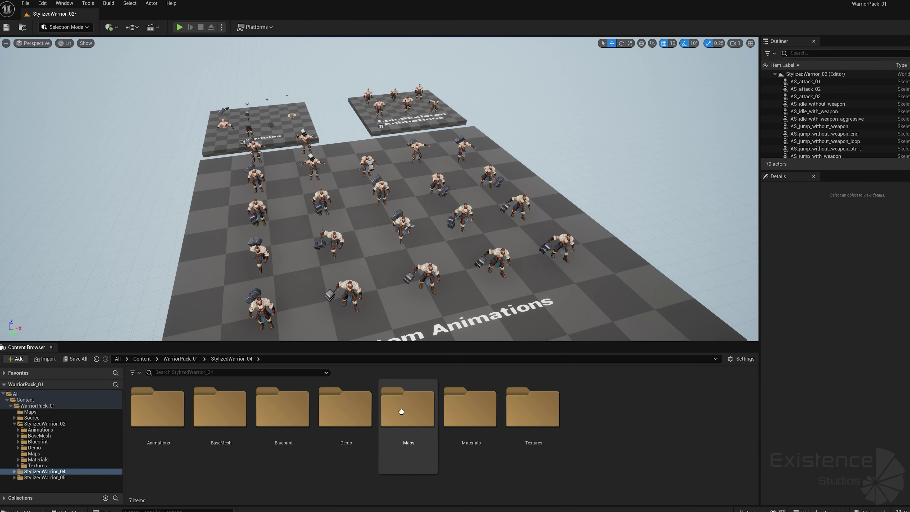
{"action": "double_click", "coordinate": [408, 409]}
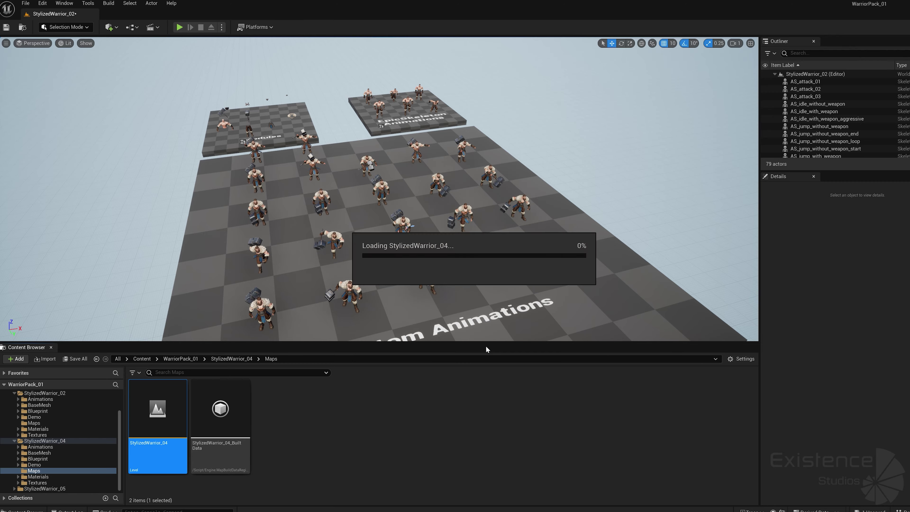
Step: Play the StylizedWarrior_04 level in the editor, move the horned warrior around the platform, and end the play session
{"action": "left_click", "coordinate": [179, 27]}
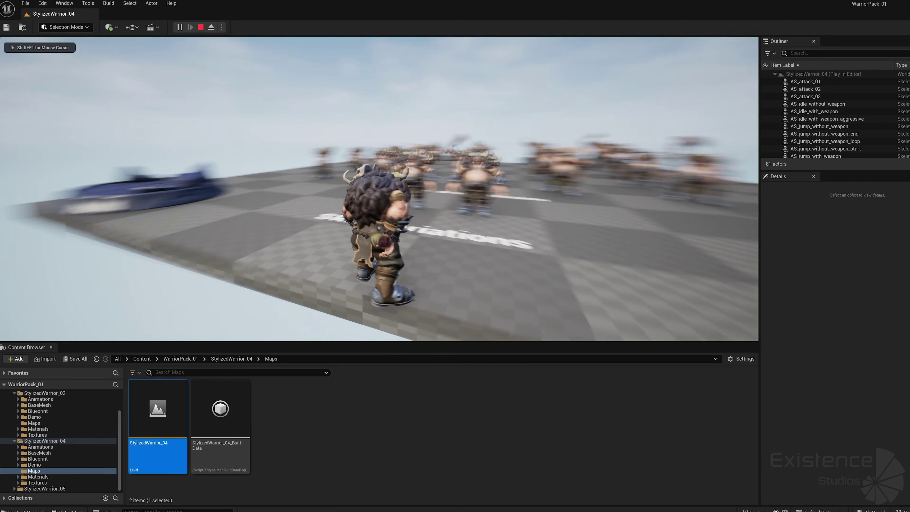
{"action": "key", "text": "s"}
{"action": "key", "text": "d"}
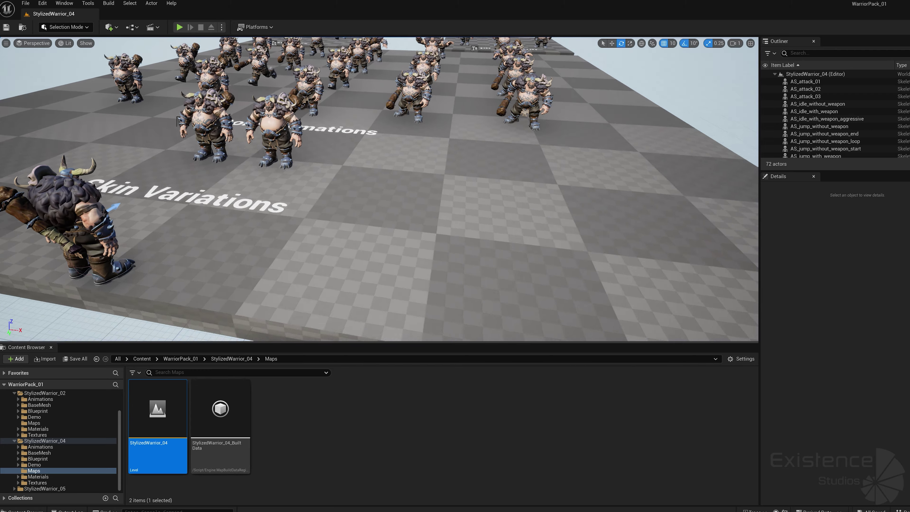
{"action": "key", "text": "Escape"}
Step: Open AS_attack_01 from StylizedWarrior_04's Animations folder and preview the AS_attack_02, AS_idle_with_weapon and AS_idle_without_weapon animations
{"action": "left_click", "coordinate": [231, 358]}
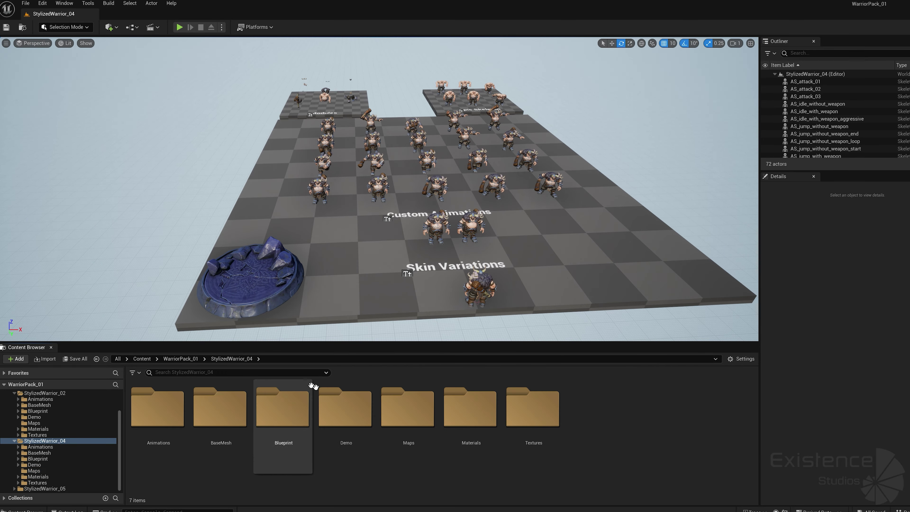
{"action": "double_click", "coordinate": [159, 409]}
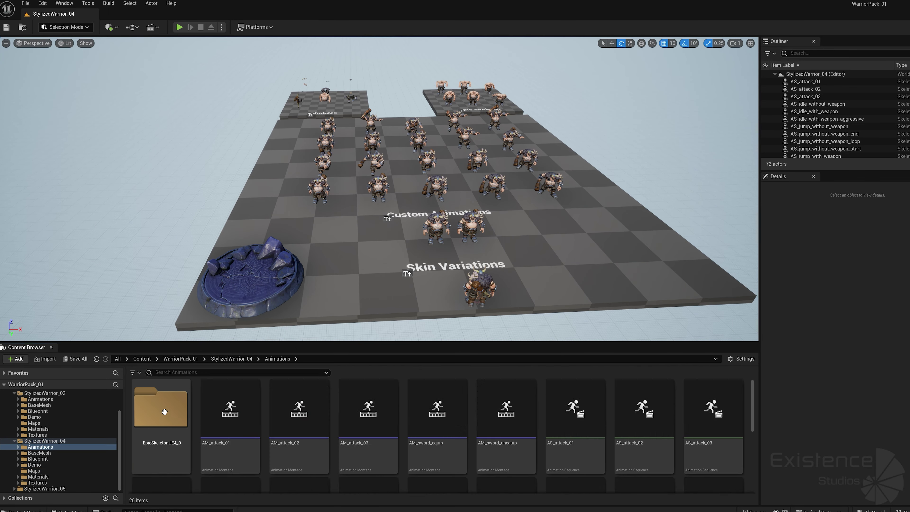
{"action": "double_click", "coordinate": [599, 405]}
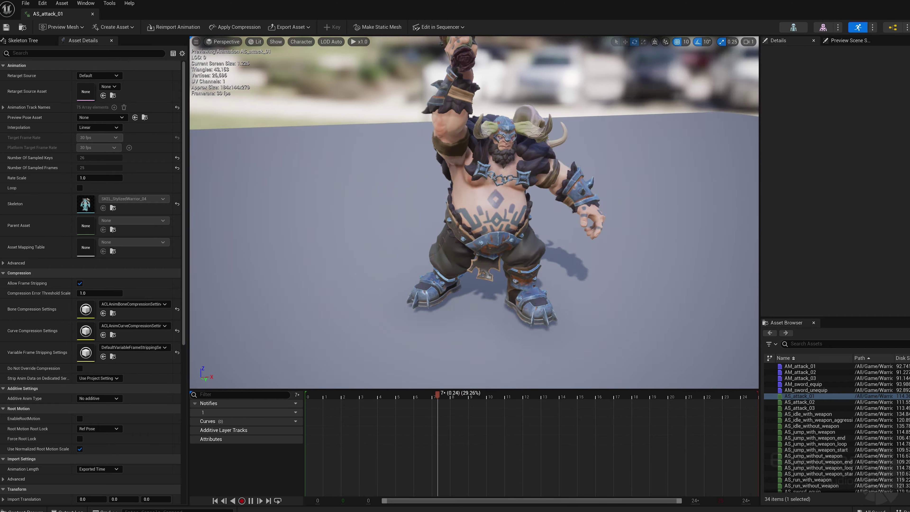
{"action": "left_click", "coordinate": [825, 402]}
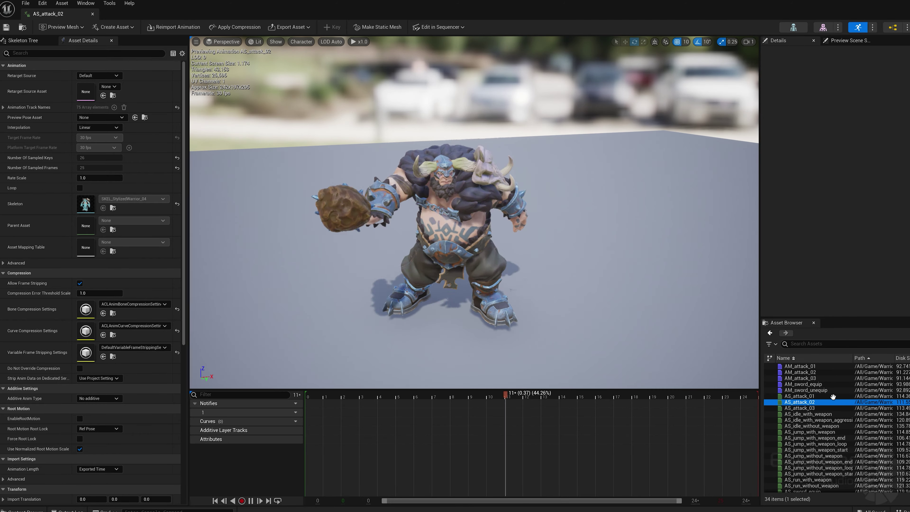
{"action": "left_click", "coordinate": [834, 383]}
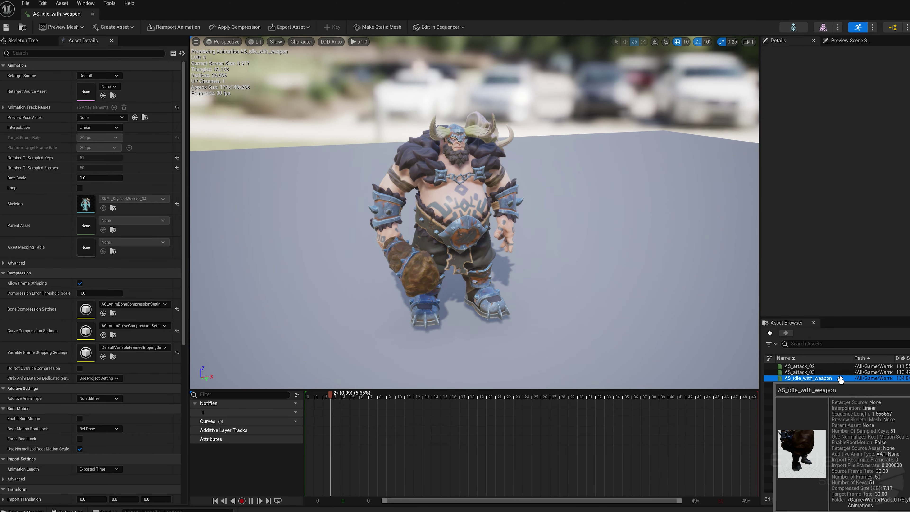
{"action": "left_click", "coordinate": [842, 391]}
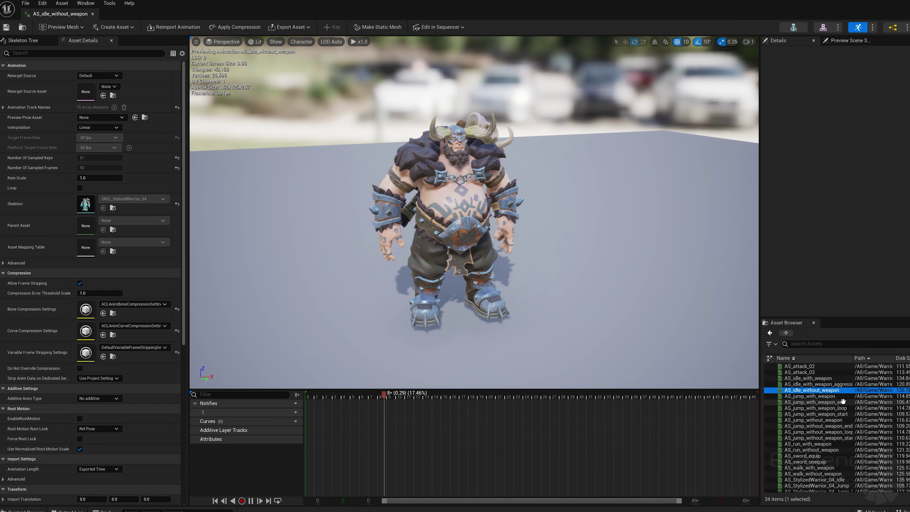
Step: Preview the warrior's jump animations with and without weapon, including their end, loop and start variants
{"action": "left_click", "coordinate": [843, 397]}
{"action": "left_click", "coordinate": [845, 403]}
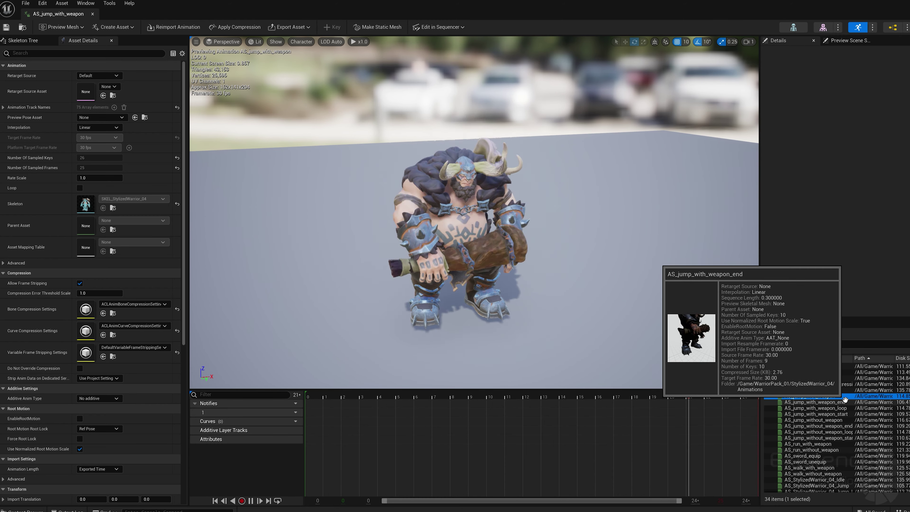
{"action": "left_click", "coordinate": [845, 408]}
{"action": "left_click", "coordinate": [847, 414]}
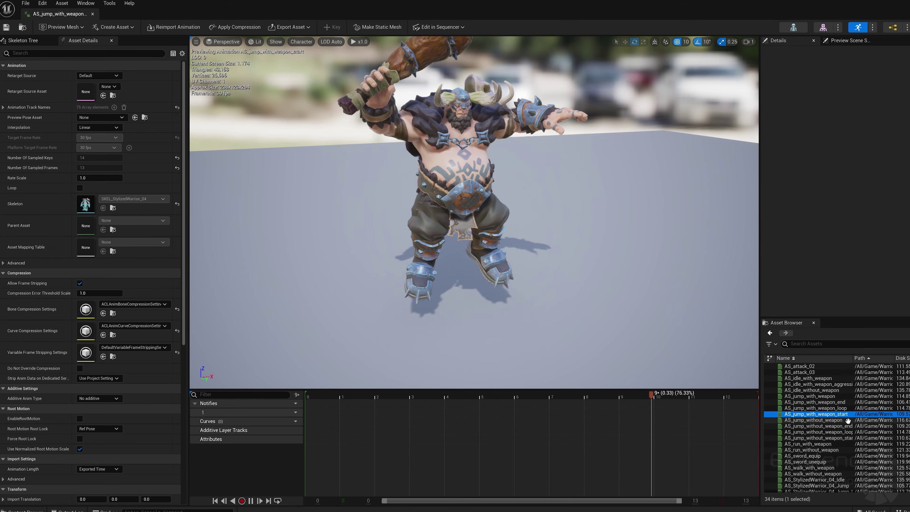
{"action": "left_click", "coordinate": [848, 420]}
{"action": "left_click", "coordinate": [848, 426]}
{"action": "left_click", "coordinate": [848, 432]}
{"action": "left_click", "coordinate": [848, 438]}
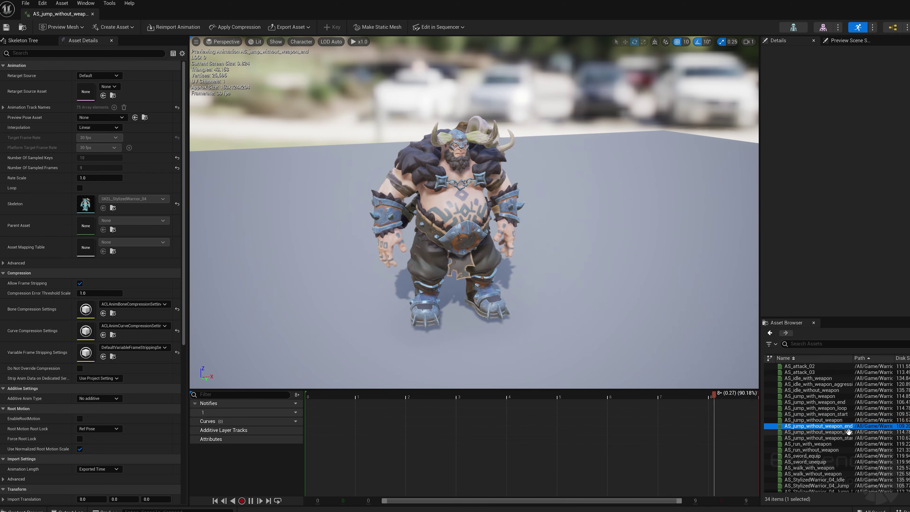
Step: Preview the AS_run_with_weapon, AS_run_without_weapon, AS_sword_equip and AS_sword_unequip animations
{"action": "left_click", "coordinate": [846, 444]}
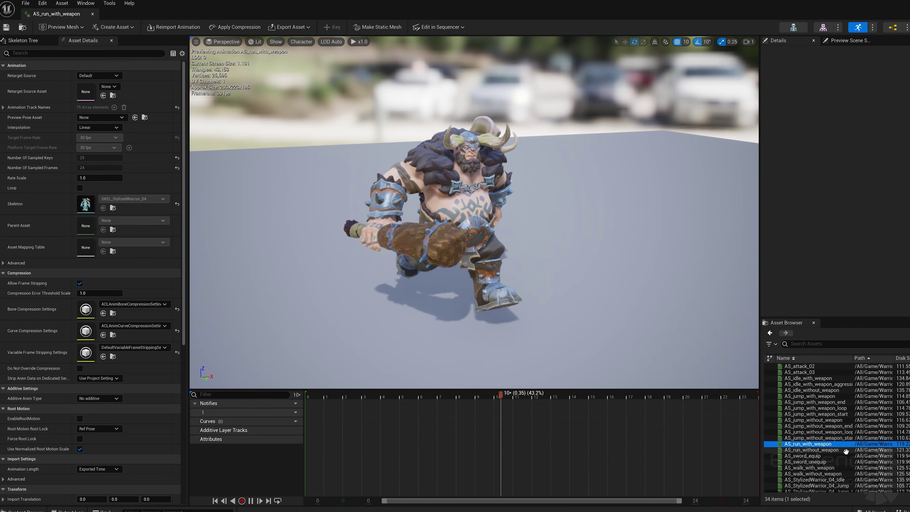
{"action": "left_click", "coordinate": [845, 450]}
{"action": "left_click", "coordinate": [847, 456]}
{"action": "left_click", "coordinate": [847, 462]}
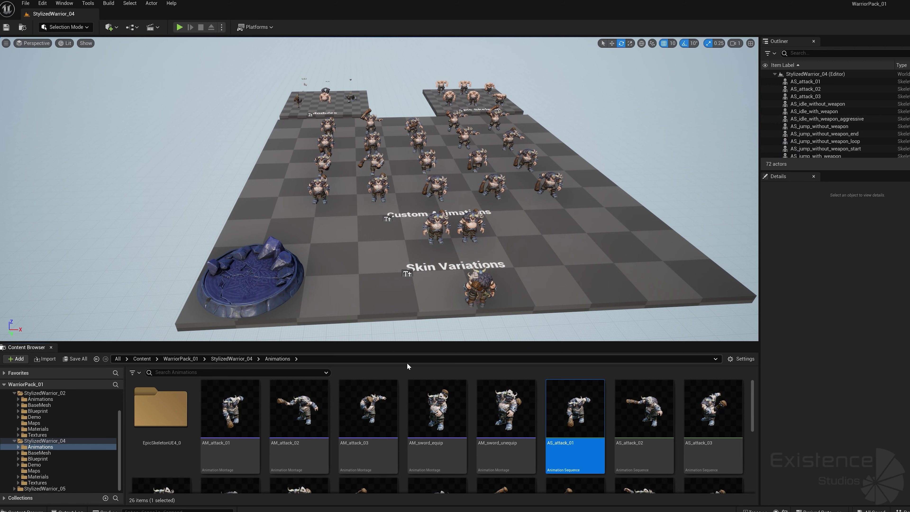
Step: Open the PHYS_warrior_04 physics asset from StylizedWarrior_04's BaseMesh folder and simulate its physics bodies
{"action": "left_click", "coordinate": [246, 361]}
{"action": "double_click", "coordinate": [248, 384]}
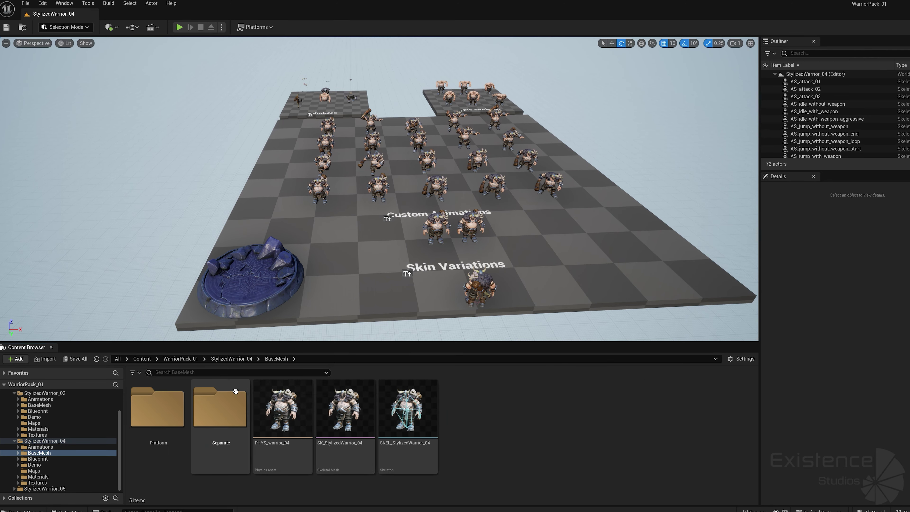
{"action": "double_click", "coordinate": [286, 405]}
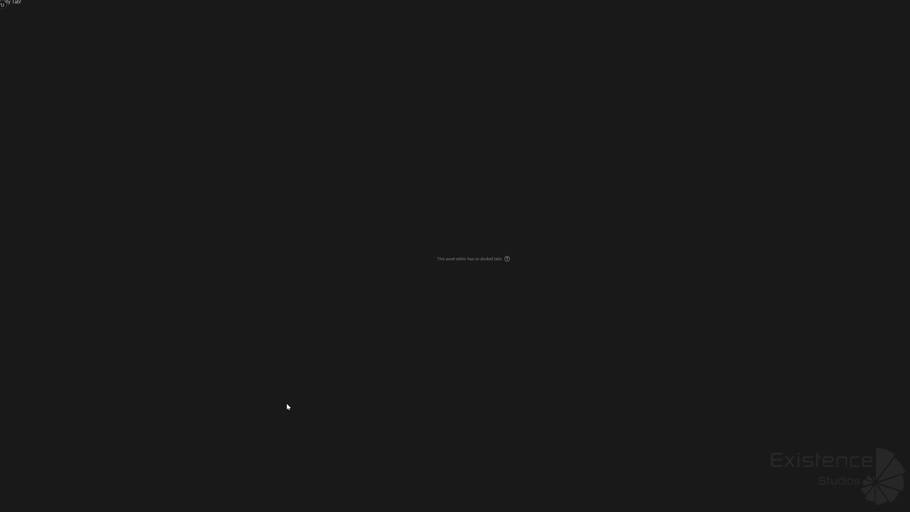
{"action": "left_click", "coordinate": [629, 29]}
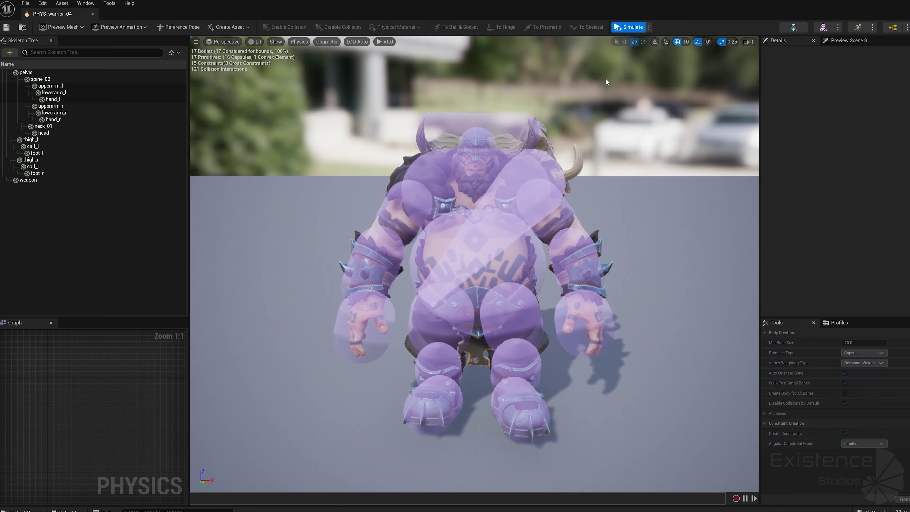
{"action": "mouse_move", "coordinate": [553, 175]}
{"action": "left_mouse_down", "text": "alt"}
{"action": "mouse_move", "coordinate": [555, 229]}
{"action": "mouse_move", "coordinate": [563, 167]}
{"action": "left_mouse_up", "text": "alt"}
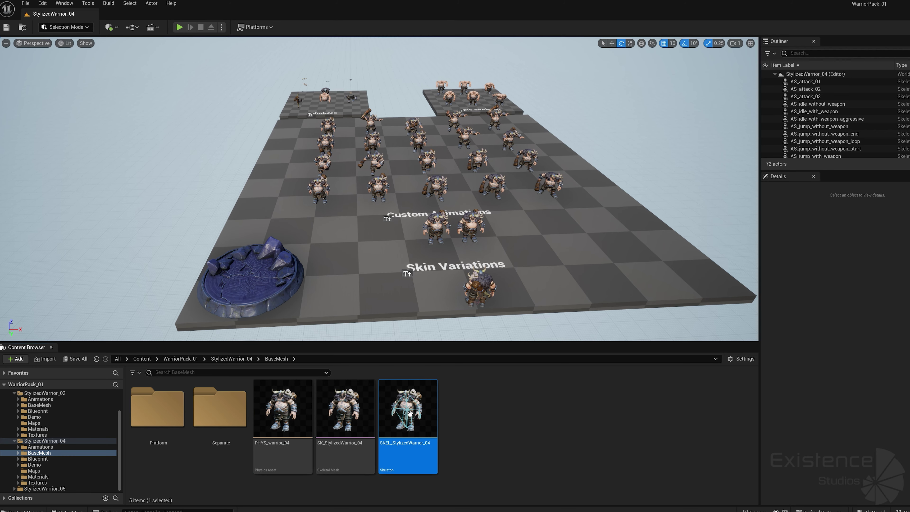
Step: Open the SKEL_StylizedWarrior_04 skeleton and the SK_StylizedWarrior_04 skeletal mesh to inspect them
{"action": "double_click", "coordinate": [410, 414]}
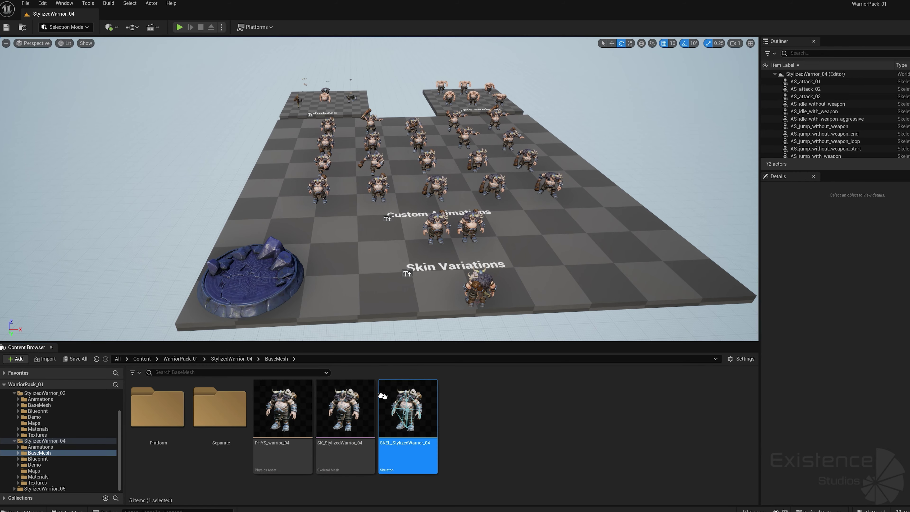
{"action": "double_click", "coordinate": [344, 408]}
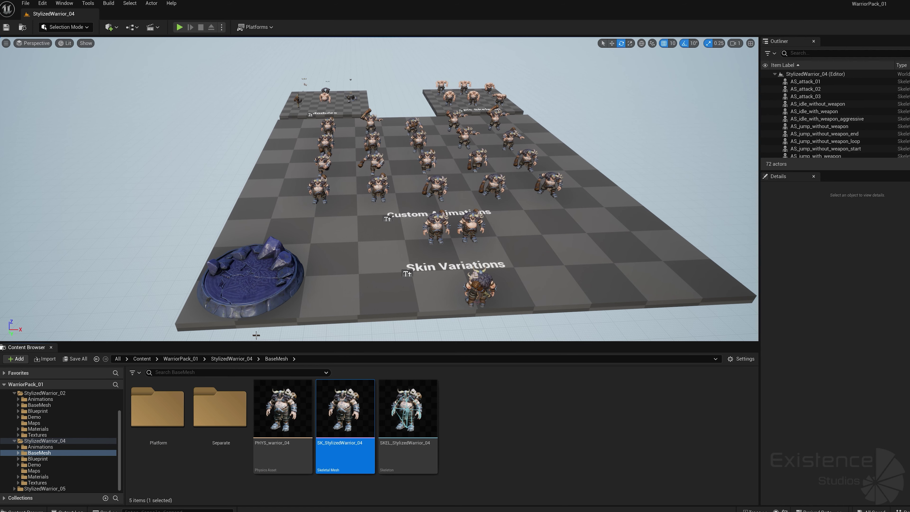
Step: Open the BP_StylizedWarrior_04 blueprint from StylizedWarrior_04's Blueprint folder and show the character in its 3D viewport
{"action": "left_click", "coordinate": [247, 360]}
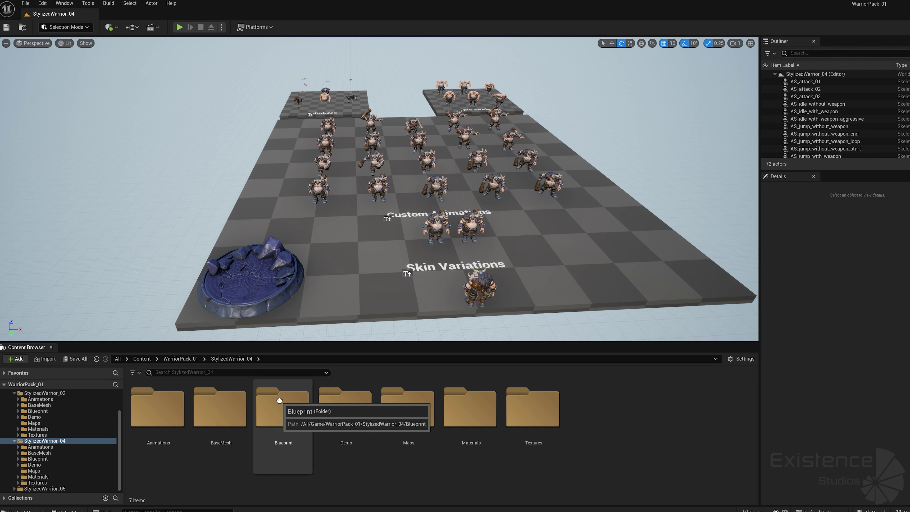
{"action": "double_click", "coordinate": [300, 405]}
{"action": "double_click", "coordinate": [342, 409]}
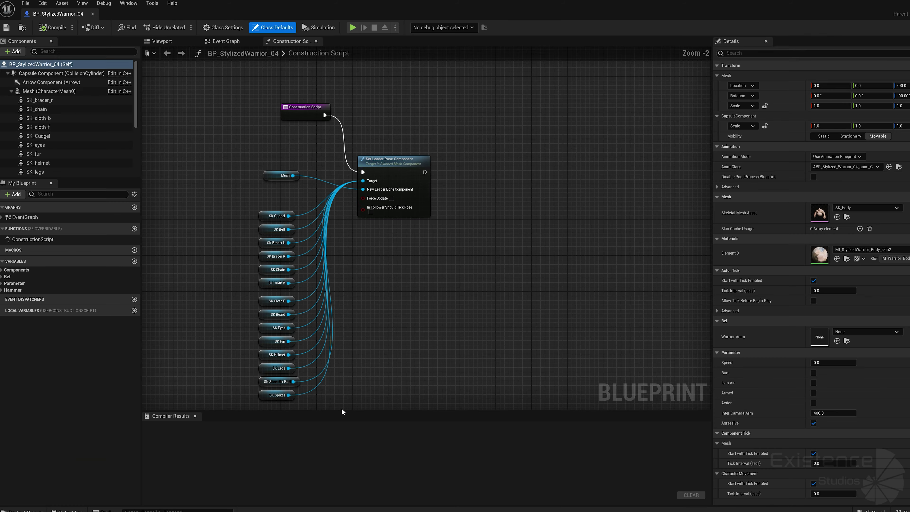
{"action": "scroll", "coordinate": [436, 251], "scroll_direction": "down", "scroll_amount": 2}
{"action": "left_click", "coordinate": [171, 43]}
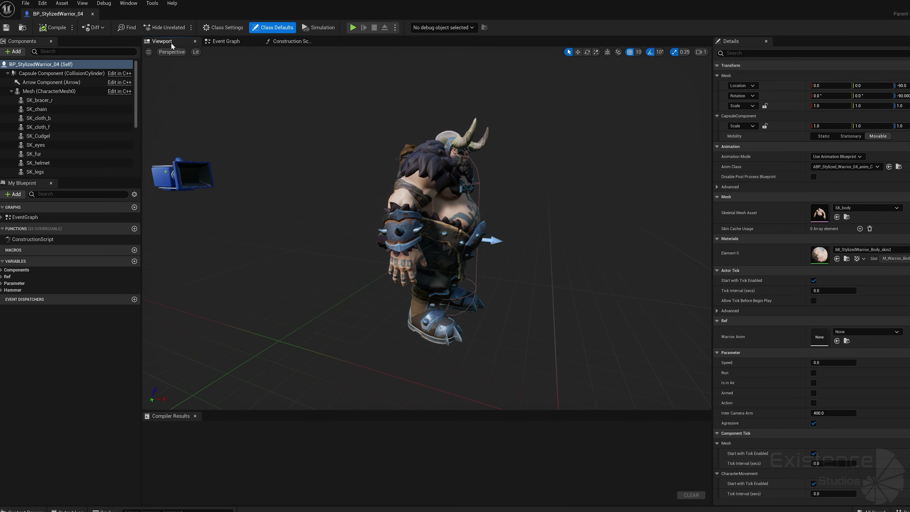
Step: Demonstrate the modular parts by moving the SK_fur and SK_helmet components away from the body, and undo the moves
{"action": "left_click", "coordinate": [433, 211]}
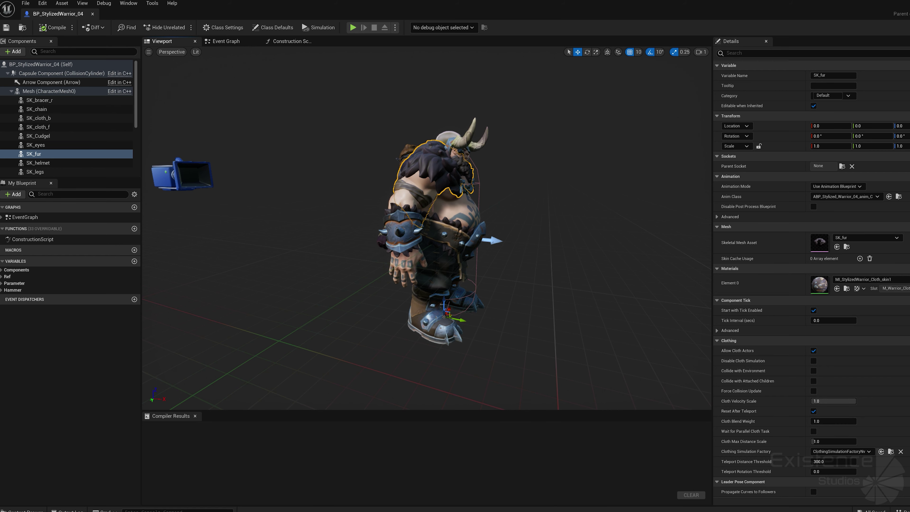
{"action": "left_click", "coordinate": [467, 165]}
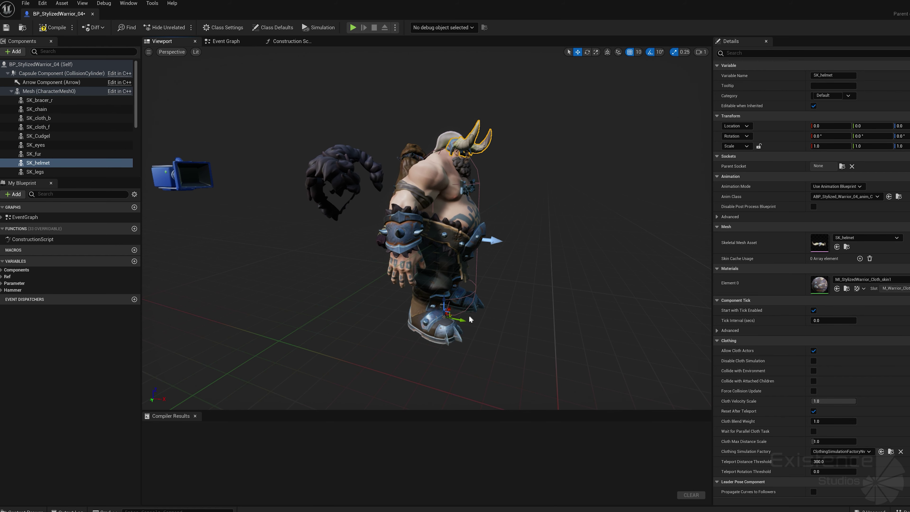
{"action": "key", "text": "ctrl+z"}
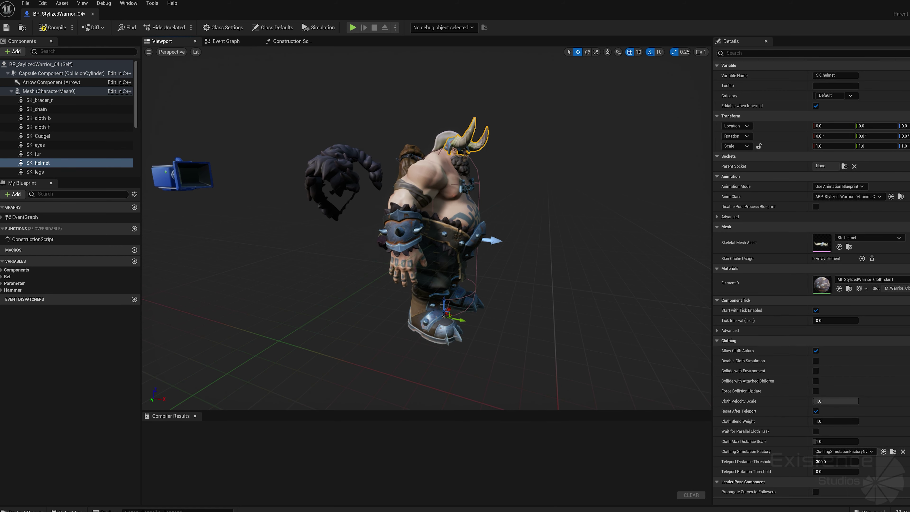
Step: Return to the level editor and open the Demo level from StylizedWarrior_04's Demo folder
{"action": "key", "text": "alt+Tab"}
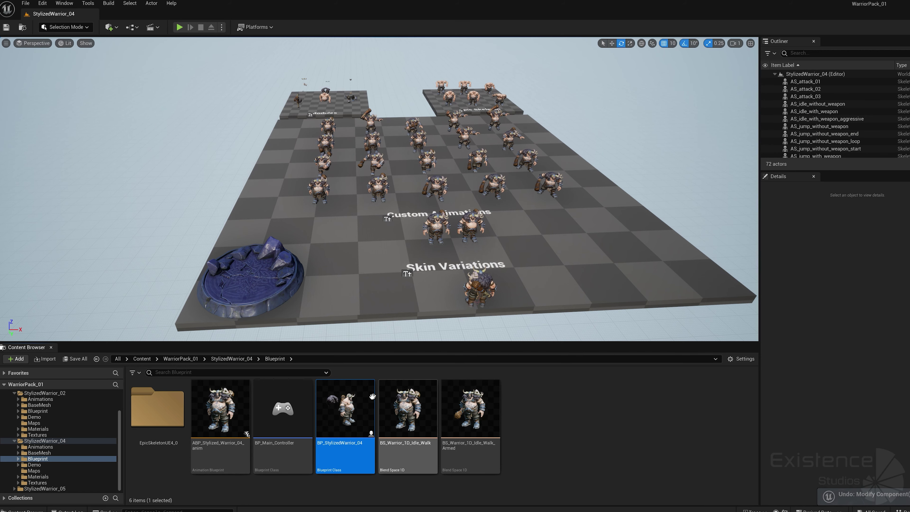
{"action": "left_click", "coordinate": [233, 360]}
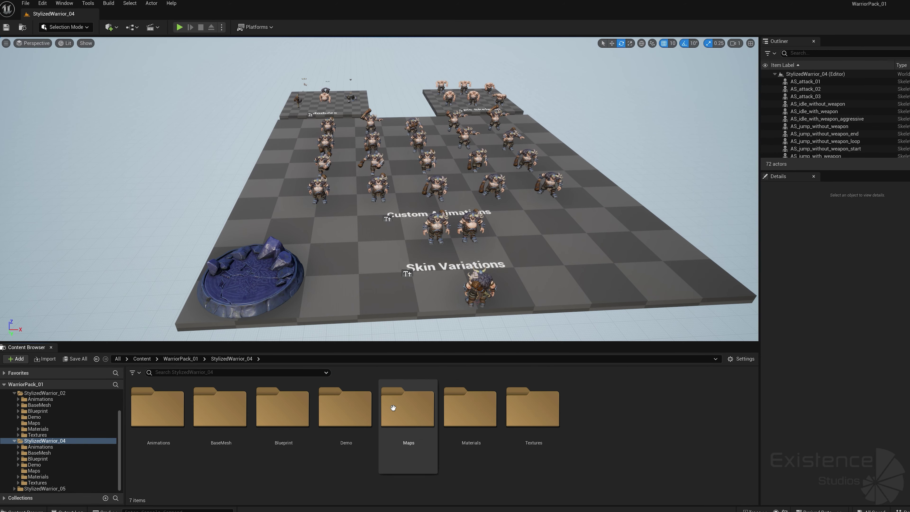
{"action": "double_click", "coordinate": [346, 408]}
{"action": "double_click", "coordinate": [283, 408]}
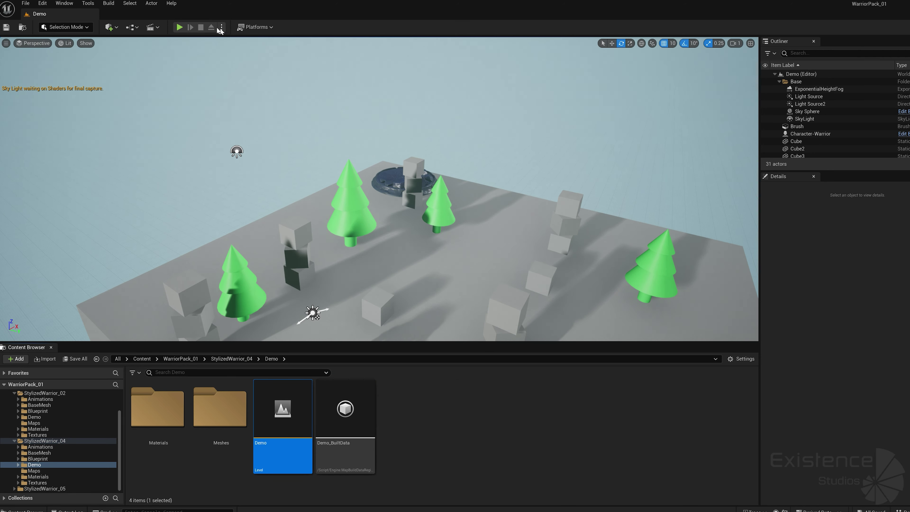
Step: Play the Demo level, run the warrior around hitting the cubes and trees with the cudgel, and stop the play session
{"action": "left_click", "coordinate": [180, 27]}
{"action": "key", "text": "w"}
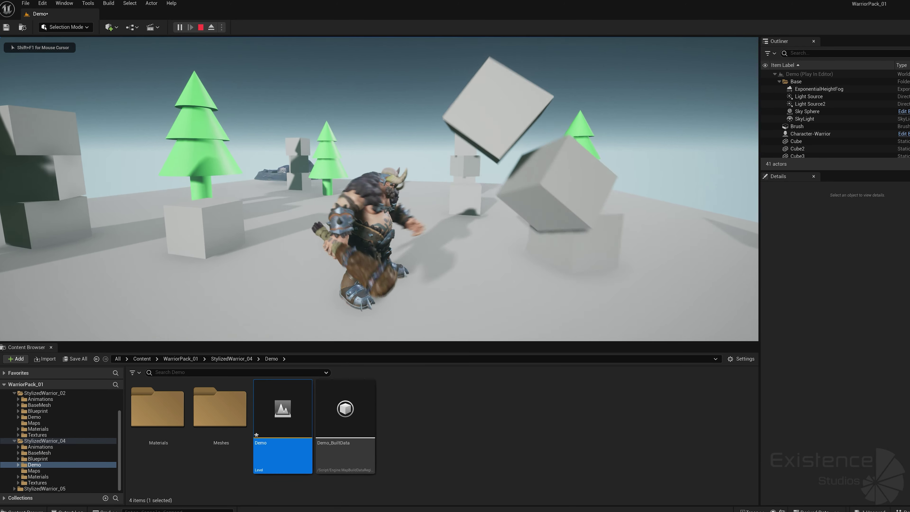
{"action": "key", "text": "w"}
{"action": "key", "text": "w"}
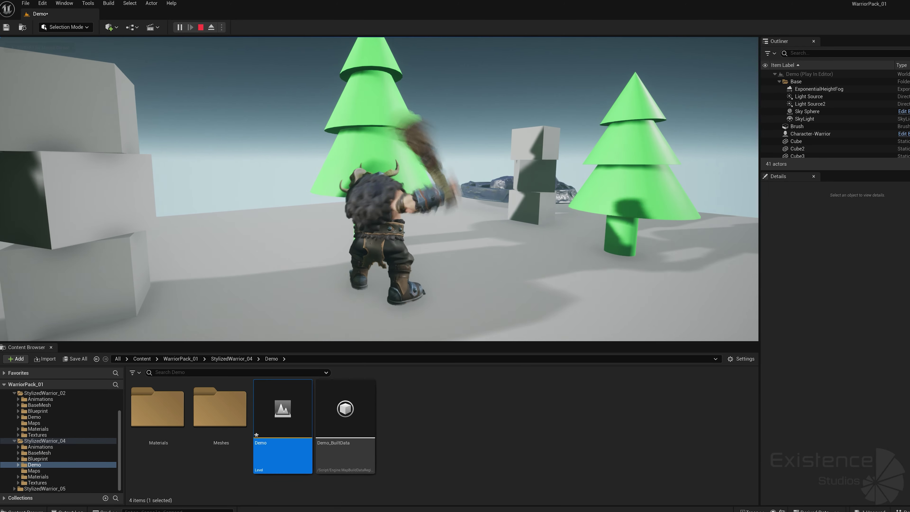
{"action": "key", "text": "w"}
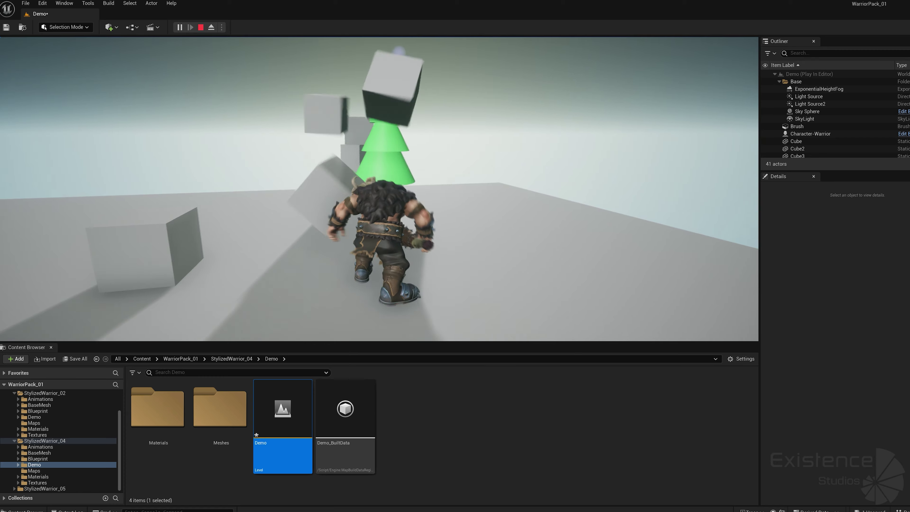
{"action": "key", "text": "w"}
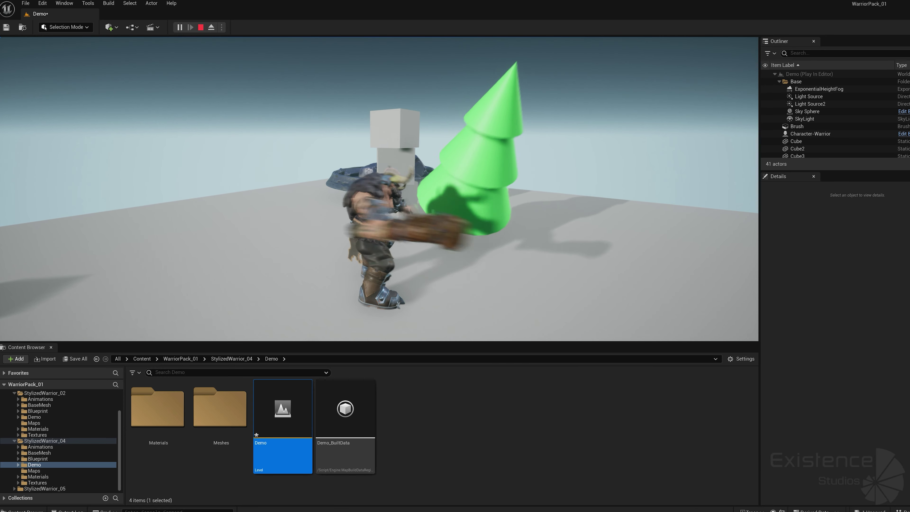
{"action": "key", "text": "w"}
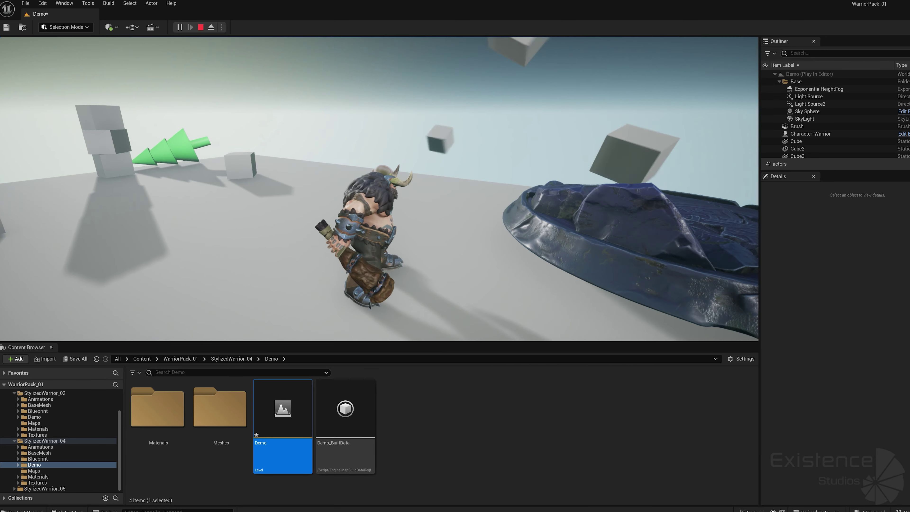
{"action": "key", "text": "Escape"}
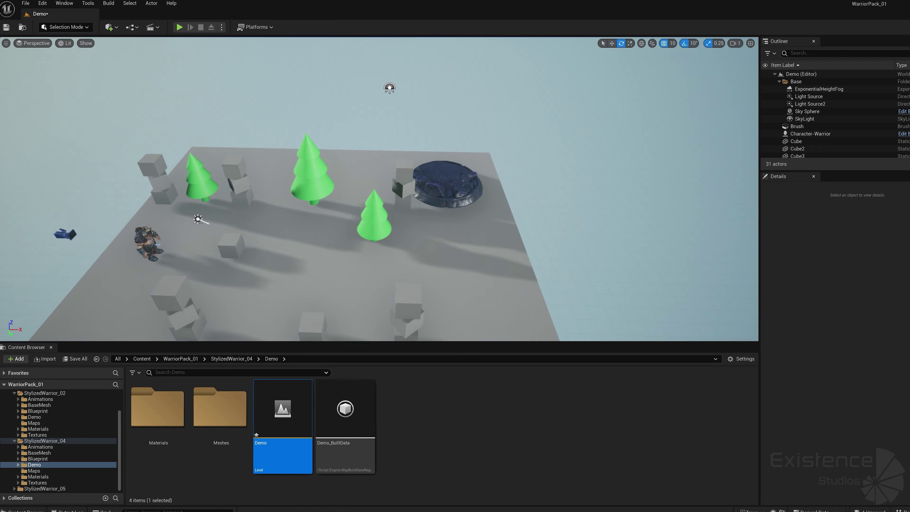
Step: Inspect the M_StylizedWarrior_Cloth material graph from the Warrior subfolder of StylizedWarrior_04's Materials folder
{"action": "left_click", "coordinate": [231, 358]}
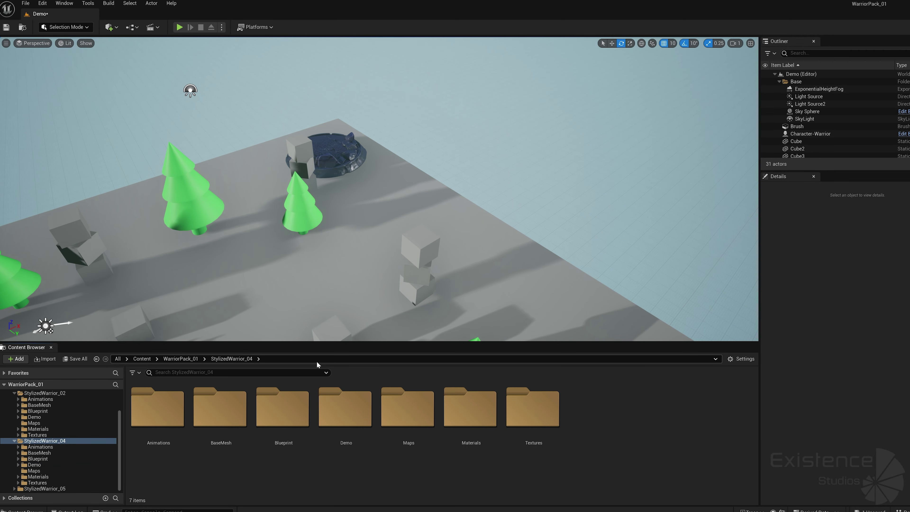
{"action": "double_click", "coordinate": [473, 412]}
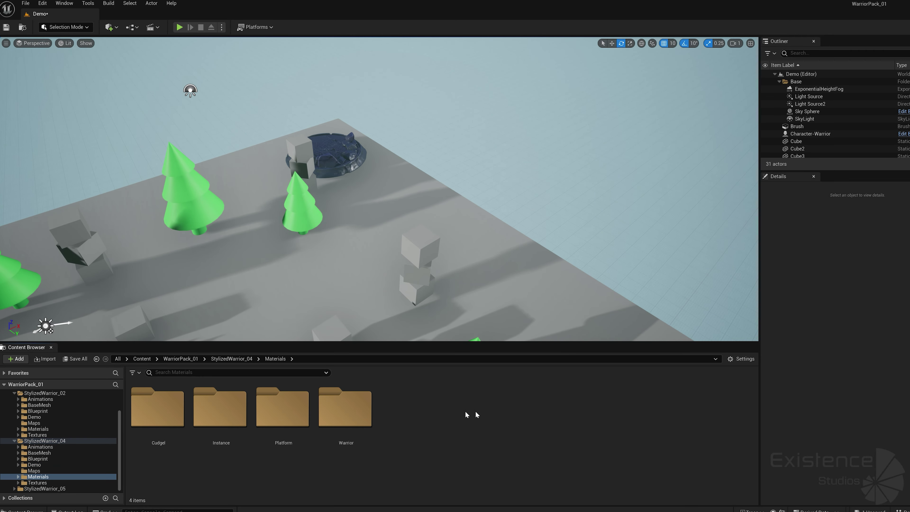
{"action": "double_click", "coordinate": [294, 408]}
{"action": "double_click", "coordinate": [219, 408]}
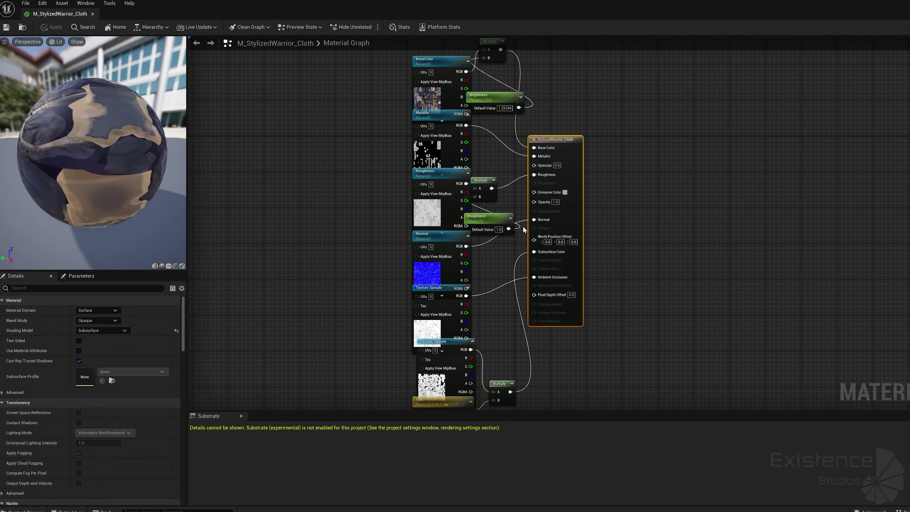
{"action": "scroll", "coordinate": [502, 202], "scroll_direction": "down", "scroll_amount": 4}
{"action": "left_click", "coordinate": [888, 2]}
{"action": "left_click", "coordinate": [275, 359]}
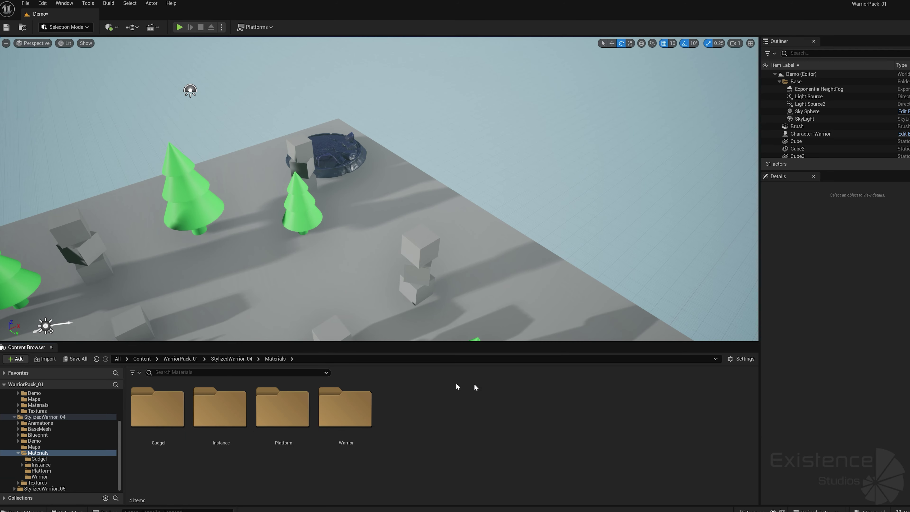
{"action": "double_click", "coordinate": [374, 407]}
{"action": "double_click", "coordinate": [242, 406]}
{"action": "scroll", "coordinate": [345, 320], "scroll_direction": "down", "scroll_amount": 3}
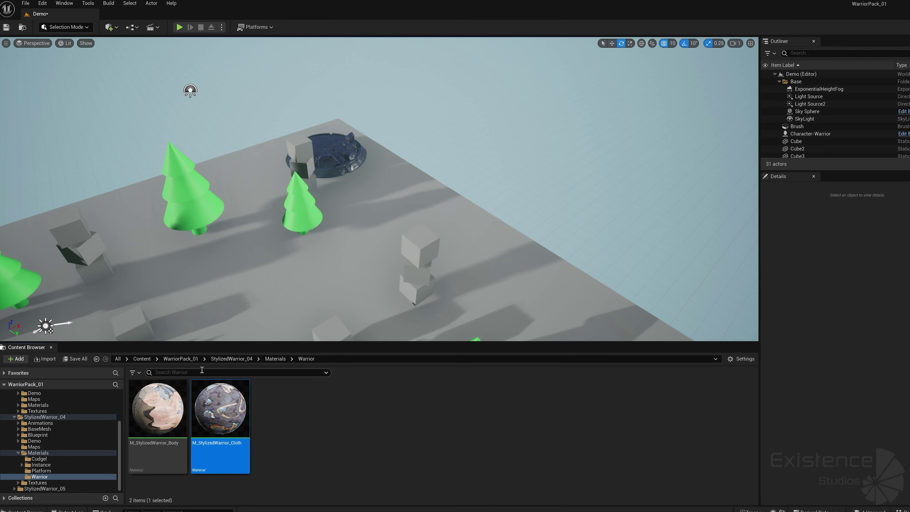
Step: Open the StylizedWarrior_05 level from the Maps folder of StylizedWarrior_05 in WarriorPack_01
{"action": "left_click", "coordinate": [223, 359]}
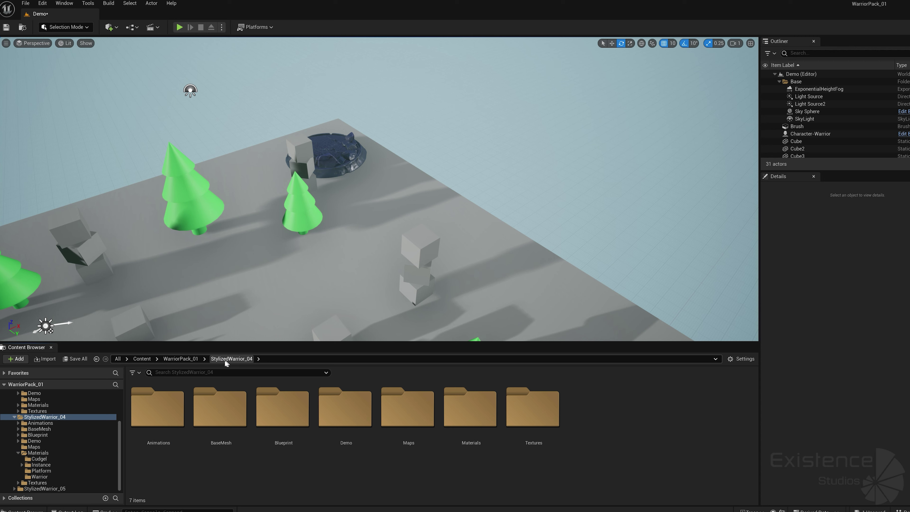
{"action": "left_click", "coordinate": [187, 359]}
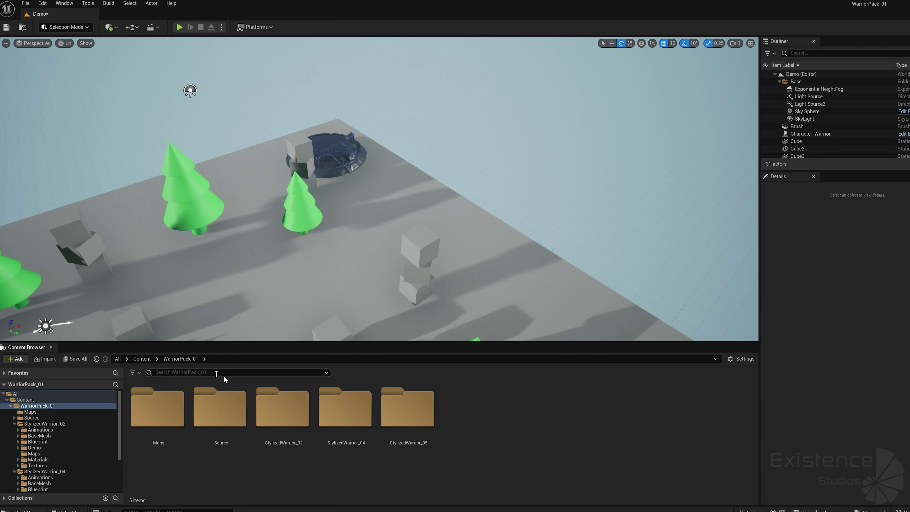
{"action": "double_click", "coordinate": [396, 415]}
{"action": "double_click", "coordinate": [393, 414]}
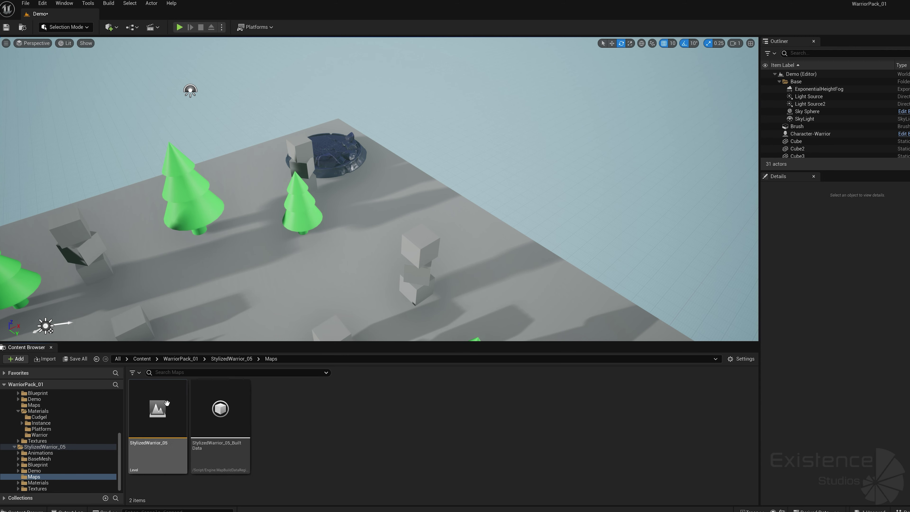
{"action": "left_click", "coordinate": [484, 347]}
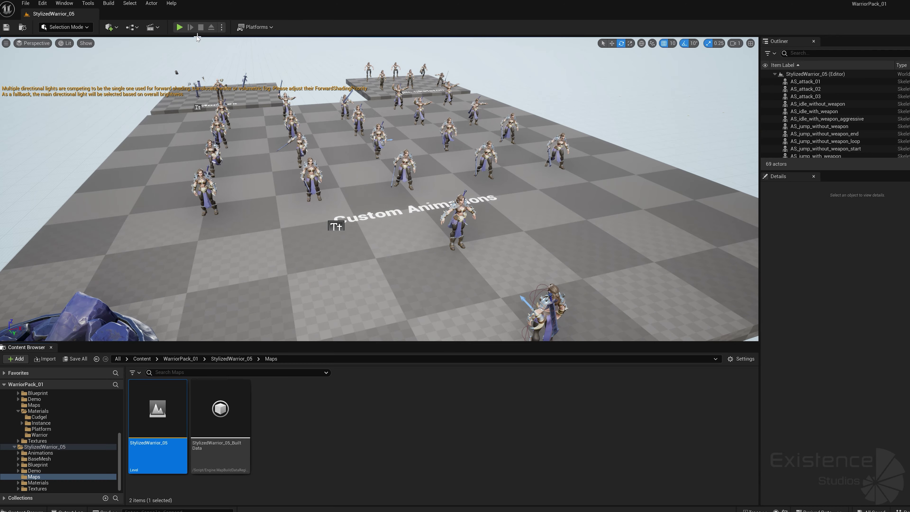
Step: Play the StylizedWarrior_05 level, run and jump the warrior through the custom animation displays, and stop the play session
{"action": "left_click", "coordinate": [180, 27]}
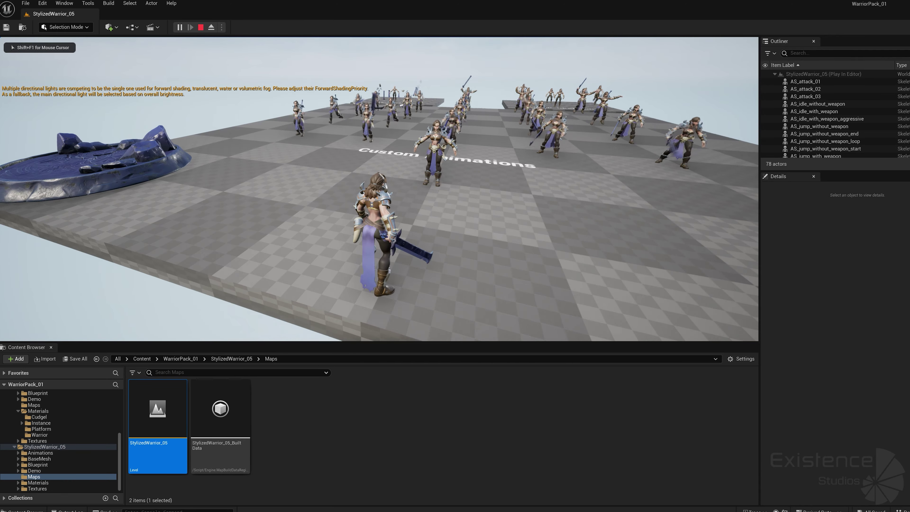
{"action": "key", "text": "s"}
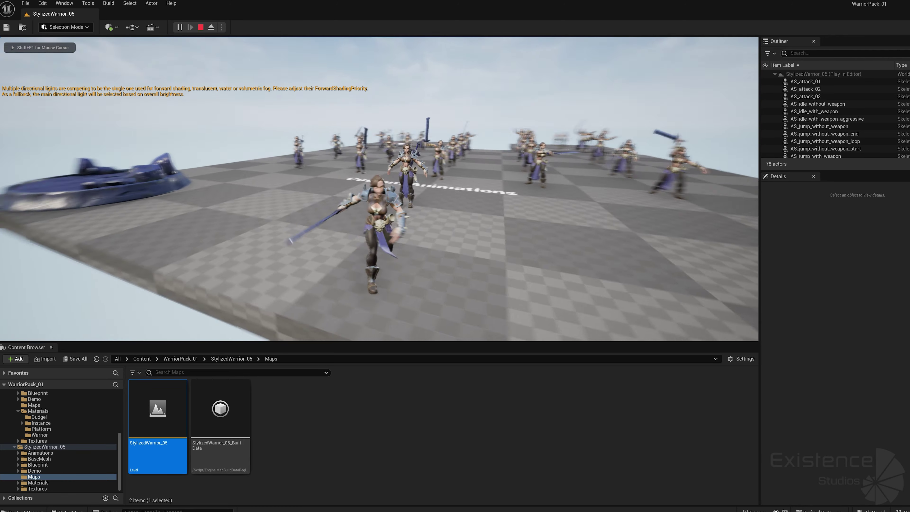
{"action": "key", "text": "w"}
{"action": "key", "text": "e"}
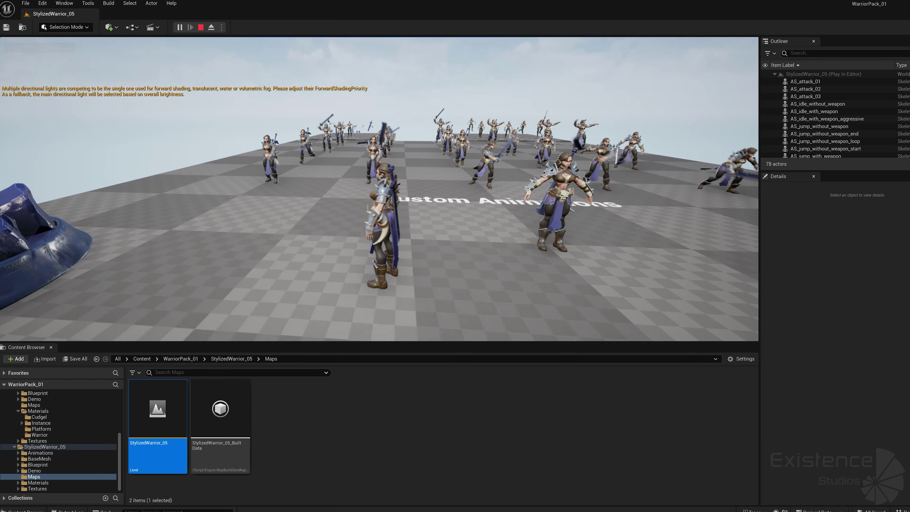
{"action": "key", "text": "w"}
{"action": "key", "text": "w"}
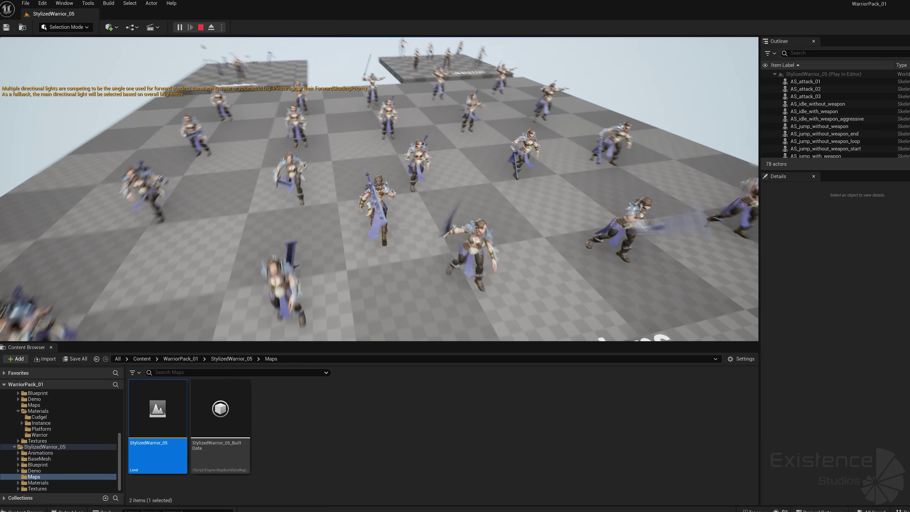
{"action": "key", "text": "w"}
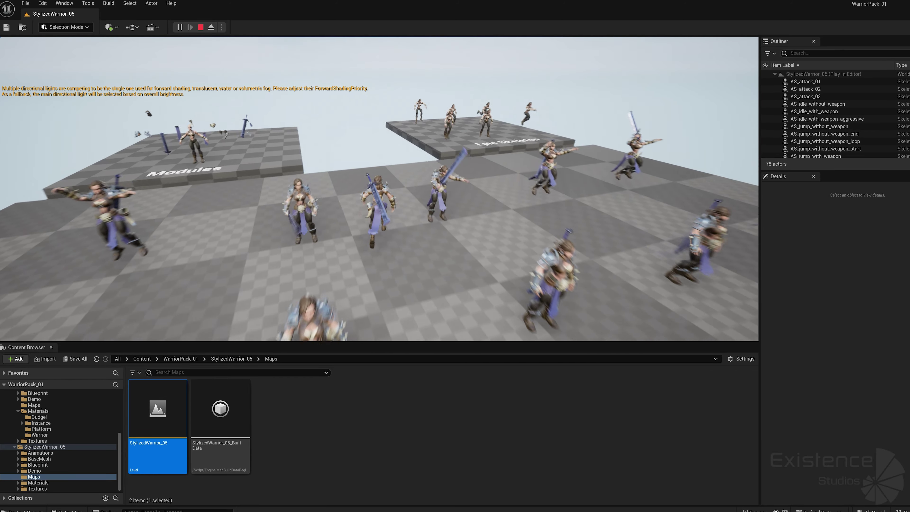
{"action": "key", "text": "w"}
{"action": "key", "text": "space"}
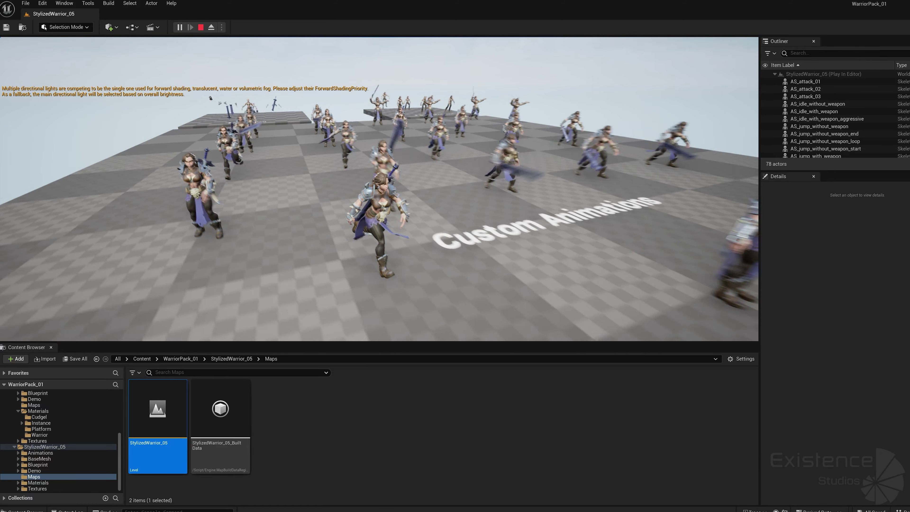
{"action": "key", "text": "Escape"}
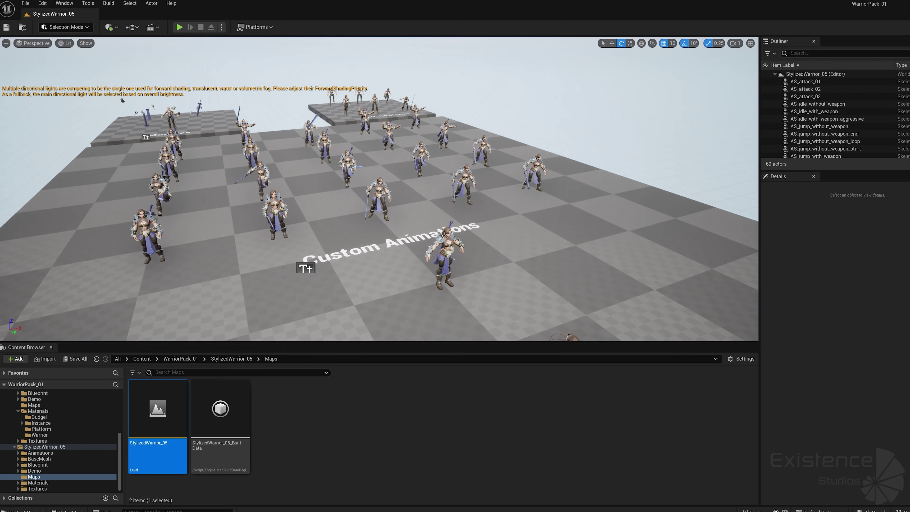
Step: Open the SKEL_StylizedWarrior_05 skeleton from StylizedWarrior_05's BaseMesh folder to inspect it
{"action": "left_click", "coordinate": [232, 359]}
{"action": "double_click", "coordinate": [213, 401]}
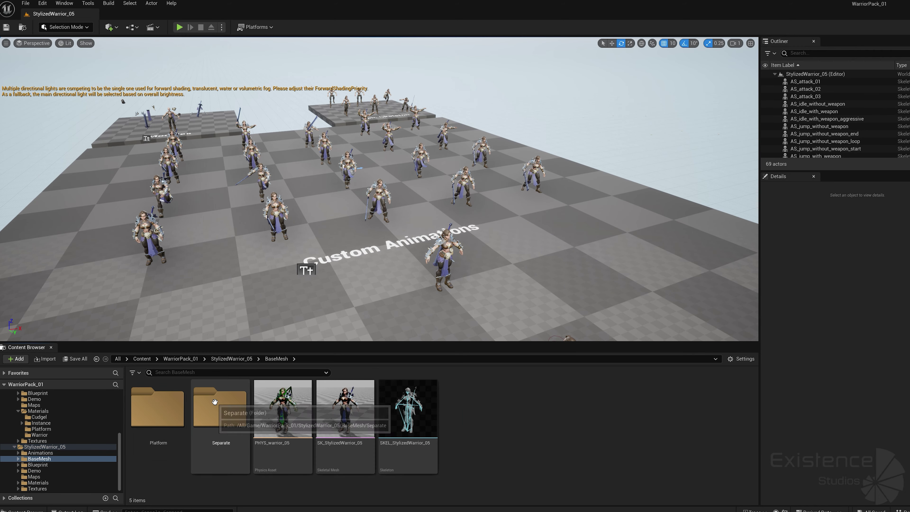
{"action": "double_click", "coordinate": [392, 409]}
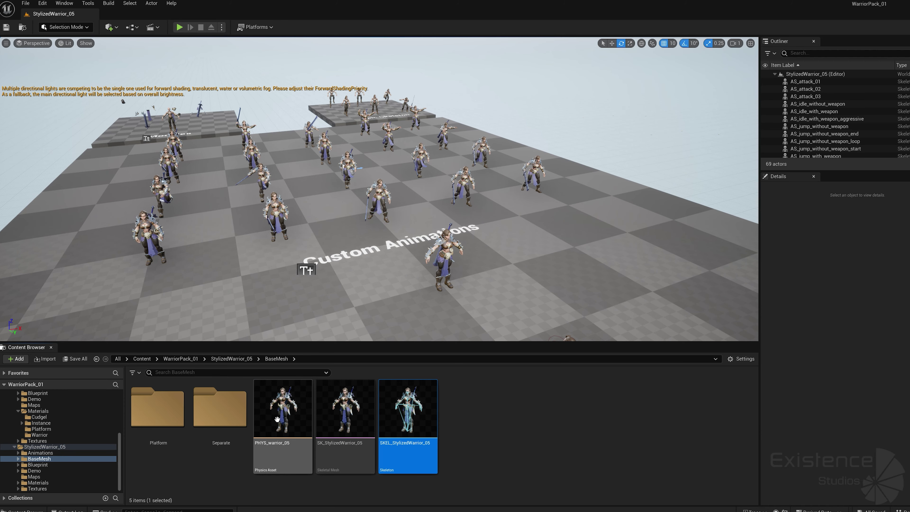
Step: Open the PHYS_warrior_05 physics asset, simulate its bodies, and pull the ragdoll around
{"action": "double_click", "coordinate": [277, 420]}
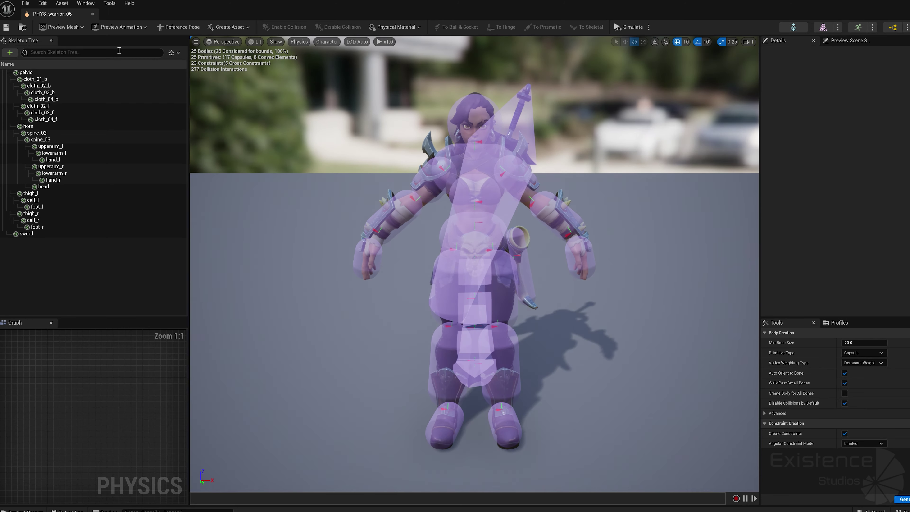
{"action": "left_click", "coordinate": [625, 27]}
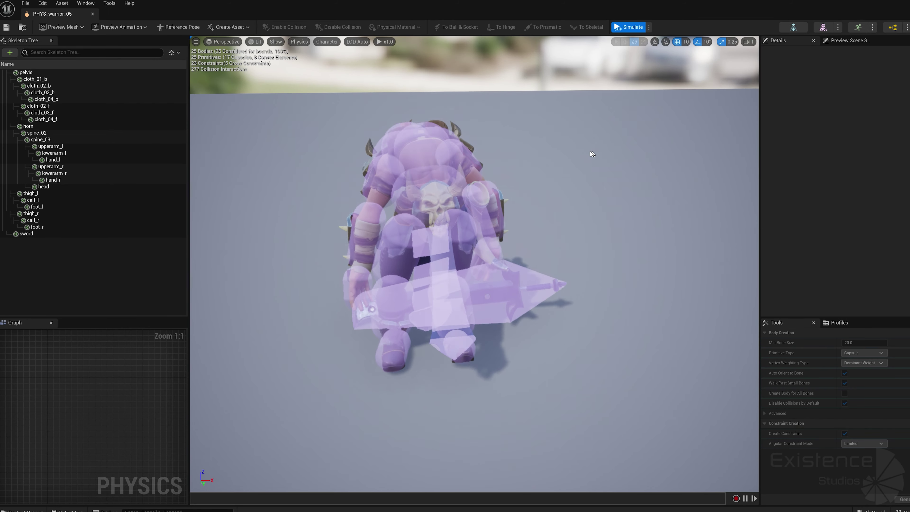
{"action": "right_click_drag", "start_coordinate": [486, 287], "coordinate": [495, 319]}
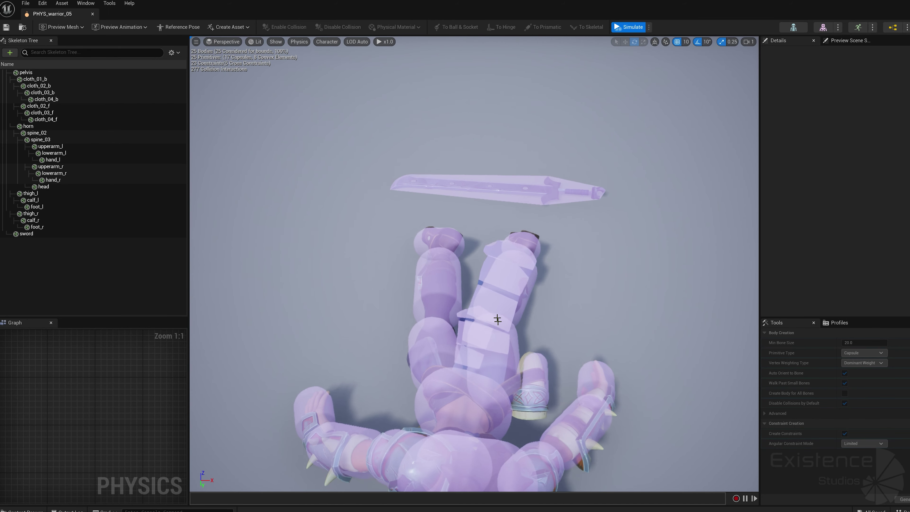
{"action": "right_click_drag", "start_coordinate": [473, 396], "coordinate": [554, 259], "text": "ctrl"}
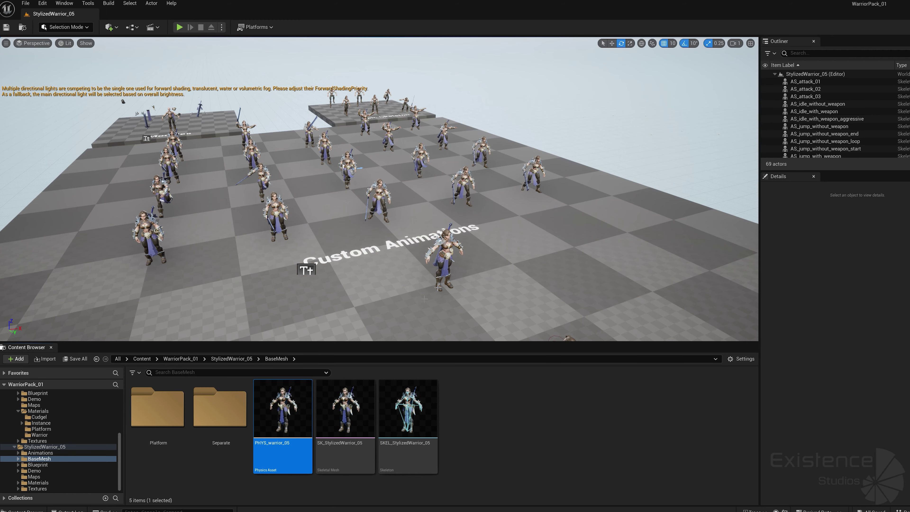
Step: Open the Demo level from the Demo folder of StylizedWarrior_05
{"action": "left_click", "coordinate": [241, 360]}
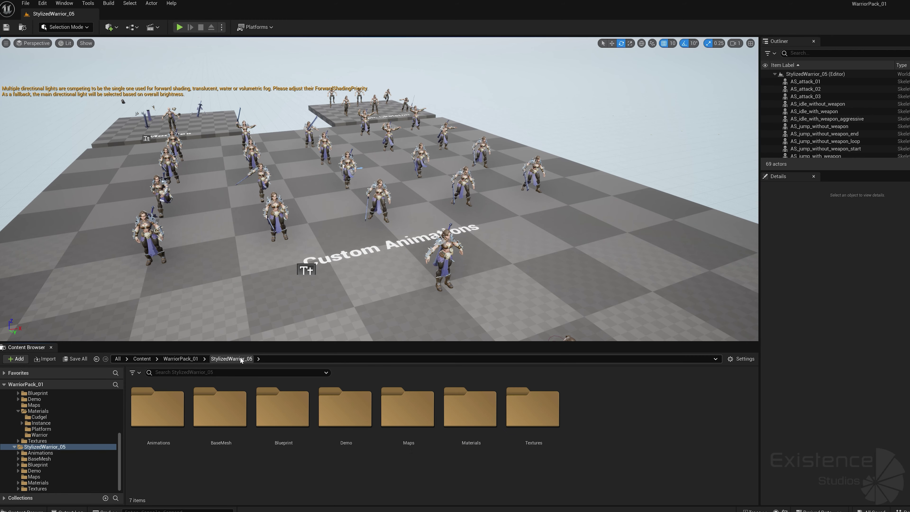
{"action": "double_click", "coordinate": [345, 409]}
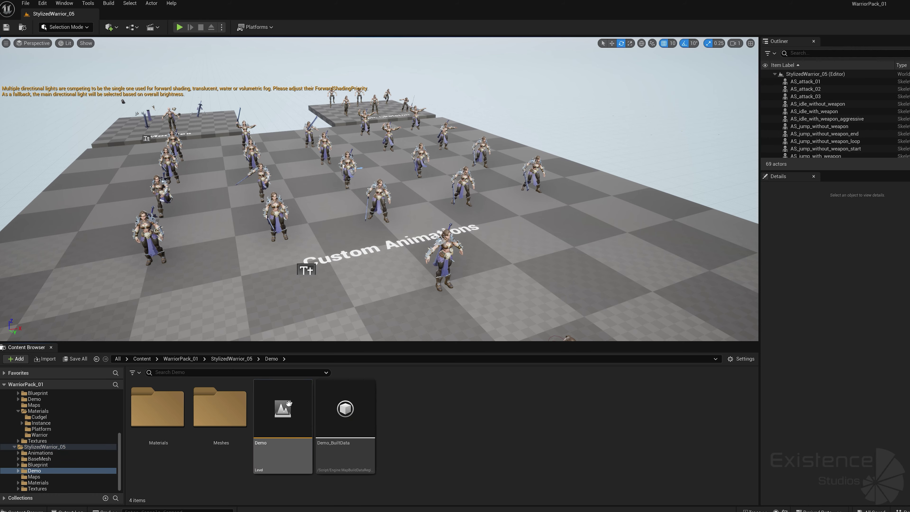
{"action": "double_click", "coordinate": [284, 409]}
Step: Play the Demo level, run the warrior into a stack of cubes with the sword drawn, and stop the play session
{"action": "left_click", "coordinate": [180, 26]}
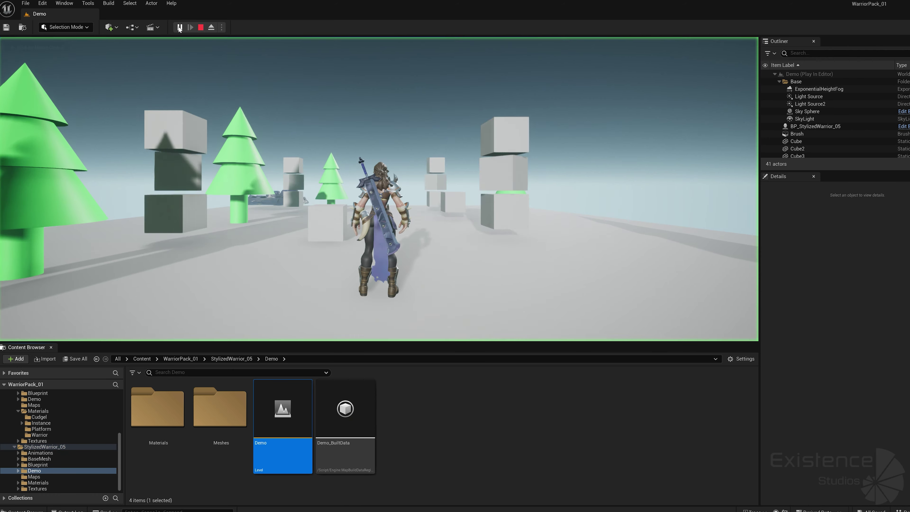
{"action": "key", "text": "w"}
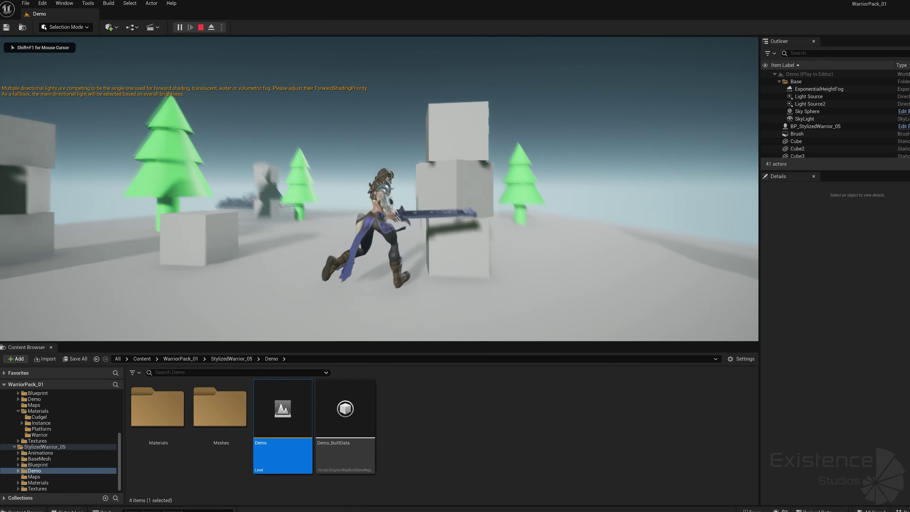
{"action": "key", "text": "w"}
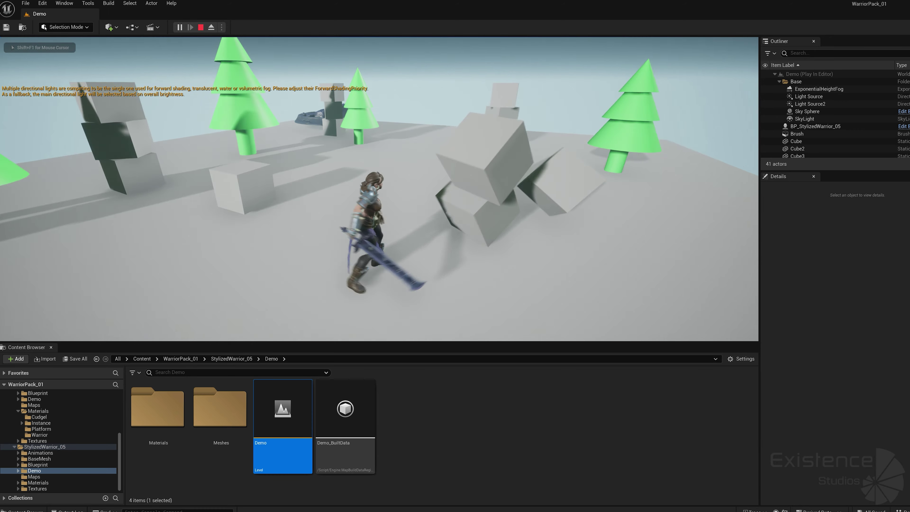
{"action": "key", "text": "Escape"}
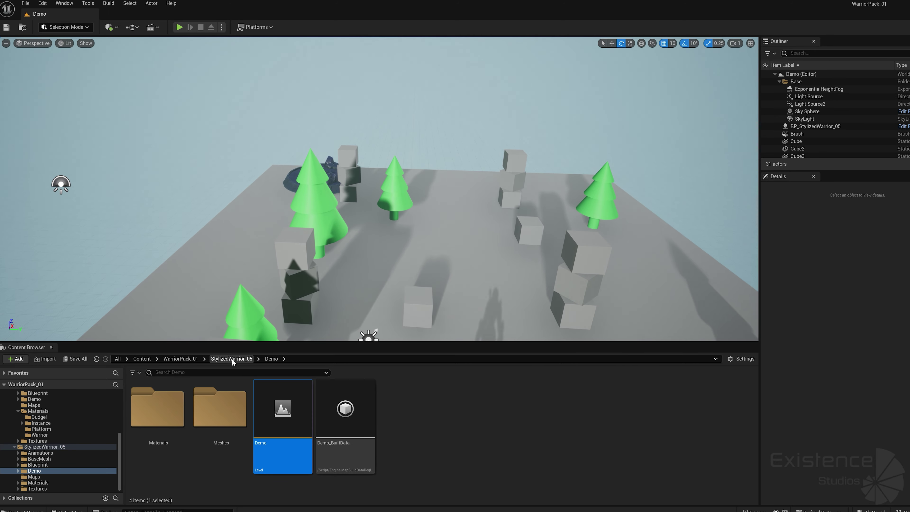
Step: Examine the materials in StylizedWarrior_05's Materials/Warrior folder, including M_StylizedWarrior_Body
{"action": "left_click", "coordinate": [231, 359]}
{"action": "double_click", "coordinate": [441, 409]}
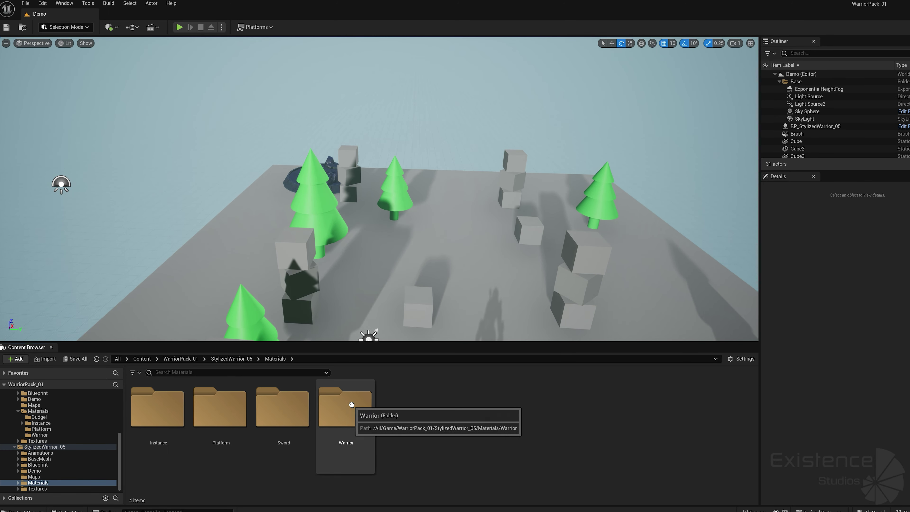
{"action": "double_click", "coordinate": [344, 411]}
{"action": "double_click", "coordinate": [157, 412]}
{"action": "scroll", "coordinate": [415, 251], "scroll_direction": "down", "scroll_amount": 6}
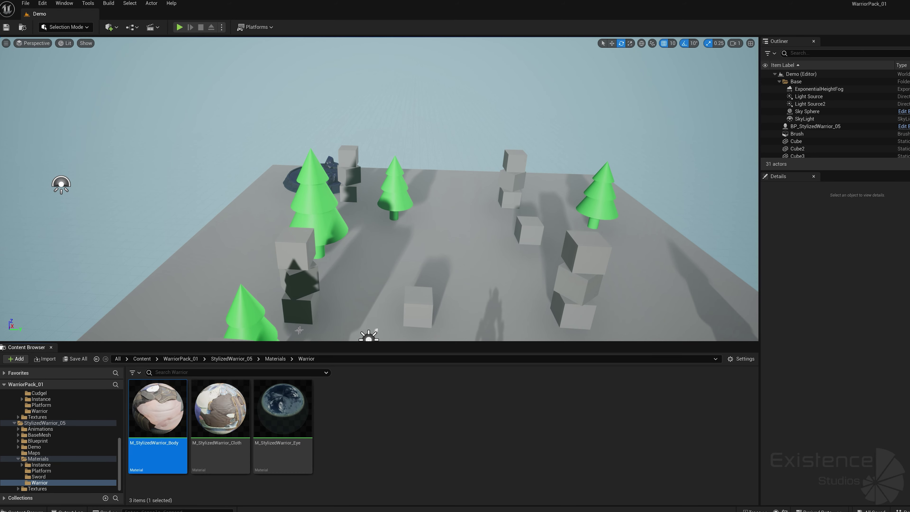
Step: Look through StylizedWarrior_05's Textures folder, checking the warrior and platform texture subfolders
{"action": "left_click", "coordinate": [275, 358]}
{"action": "left_click", "coordinate": [232, 359]}
{"action": "double_click", "coordinate": [533, 409]}
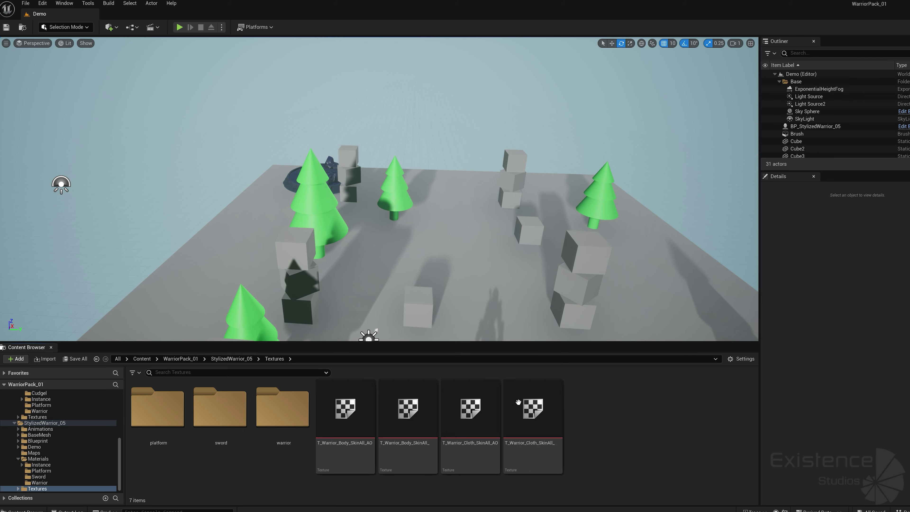
{"action": "double_click", "coordinate": [283, 409]}
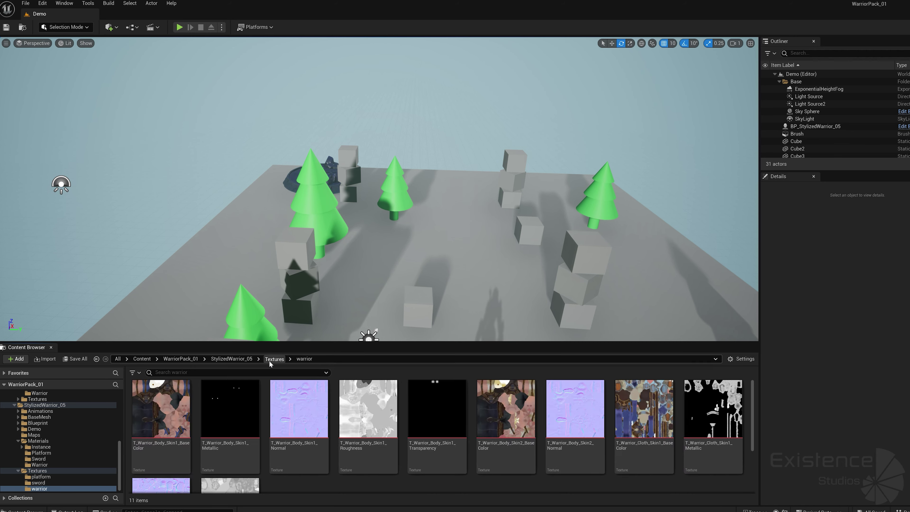
{"action": "left_click", "coordinate": [274, 359]}
{"action": "double_click", "coordinate": [175, 405]}
Step: Open the WarriorPack_01 level from the Maps folder of WarriorPack_01
{"action": "left_click", "coordinate": [181, 359]}
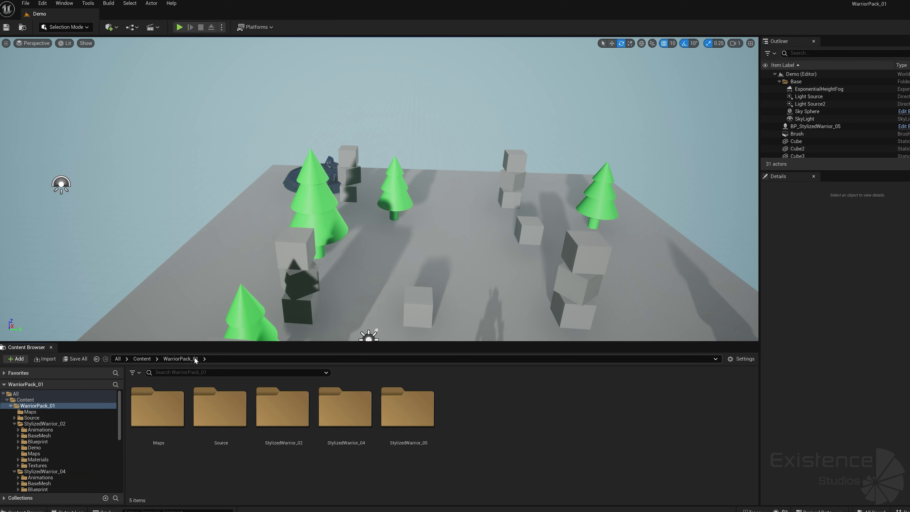
{"action": "double_click", "coordinate": [161, 407]}
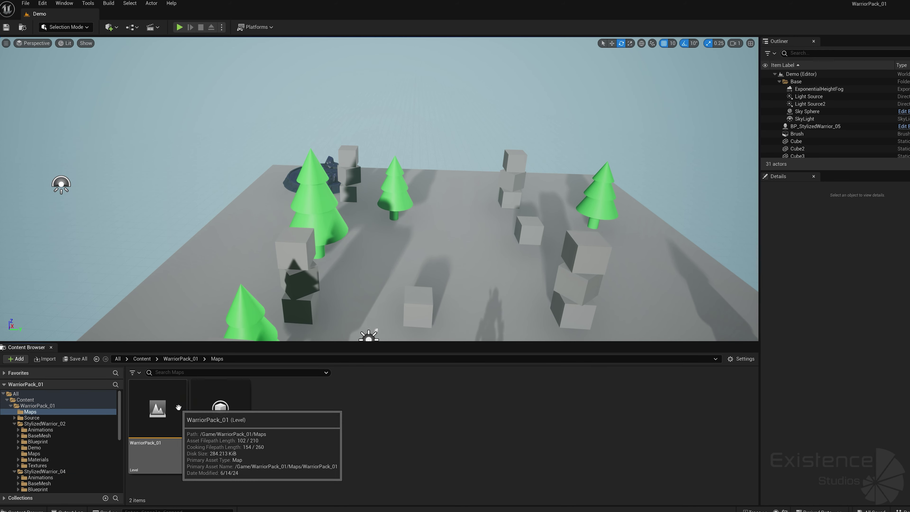
{"action": "left_click", "coordinate": [165, 409]}
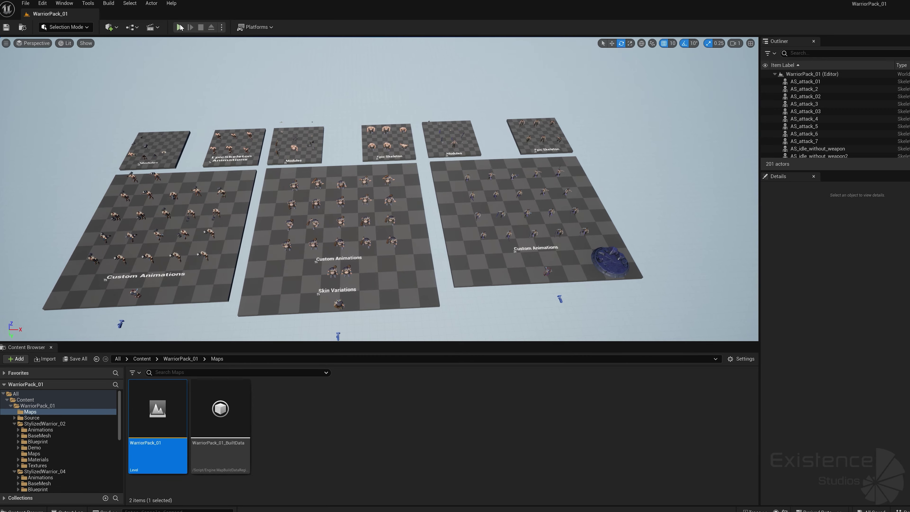
Step: Simulate the WarriorPack_01 level, fly the camera over the warriors' display platforms, and stop the simulation
{"action": "left_click", "coordinate": [179, 27]}
{"action": "key", "text": "Escape"}
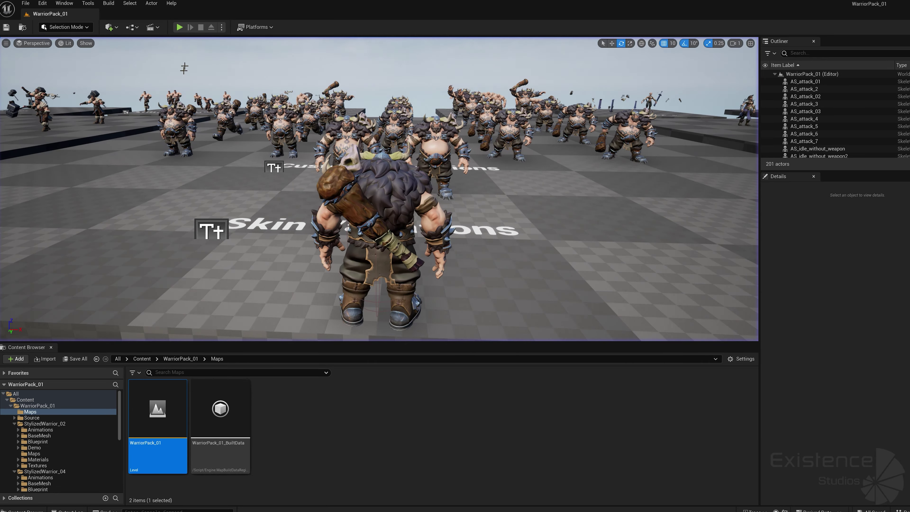
{"action": "left_click", "coordinate": [222, 28]}
{"action": "left_click", "coordinate": [252, 98]}
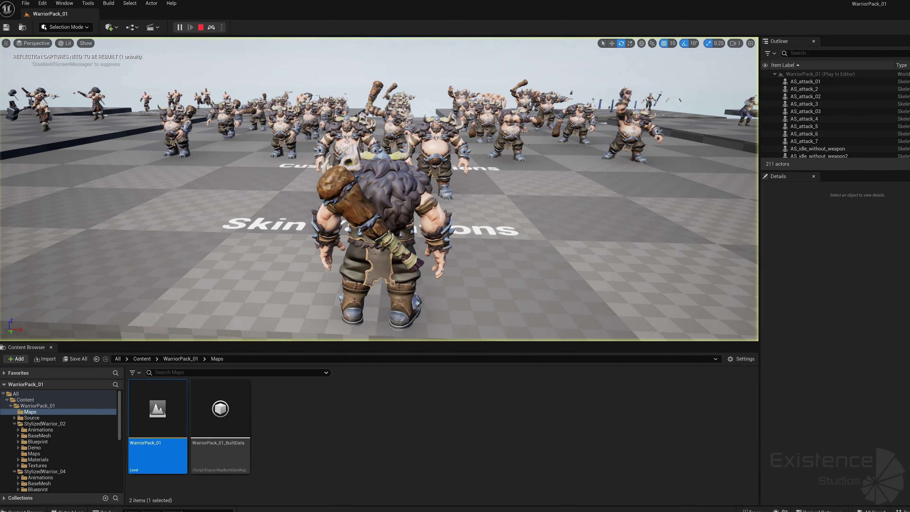
{"action": "right_click_drag", "start_coordinate": [379, 189], "coordinate": [322, 215]}
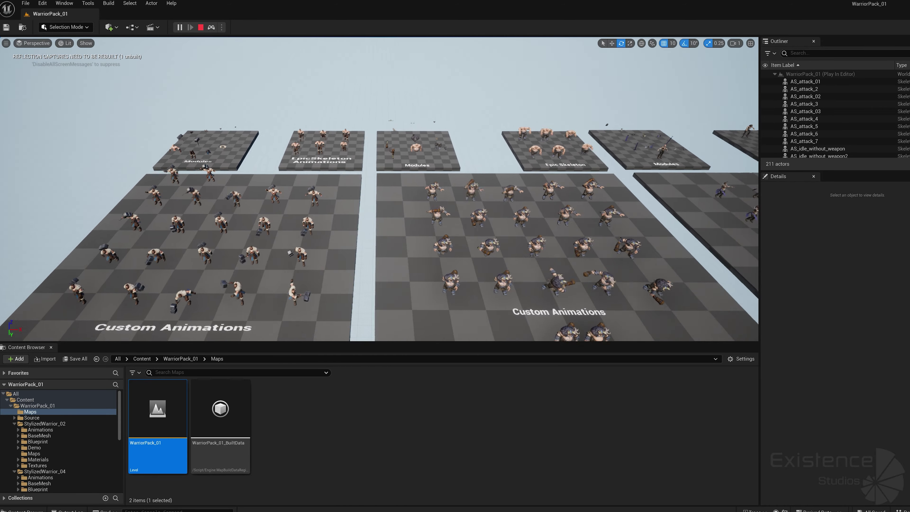
{"action": "key", "text": "Escape"}
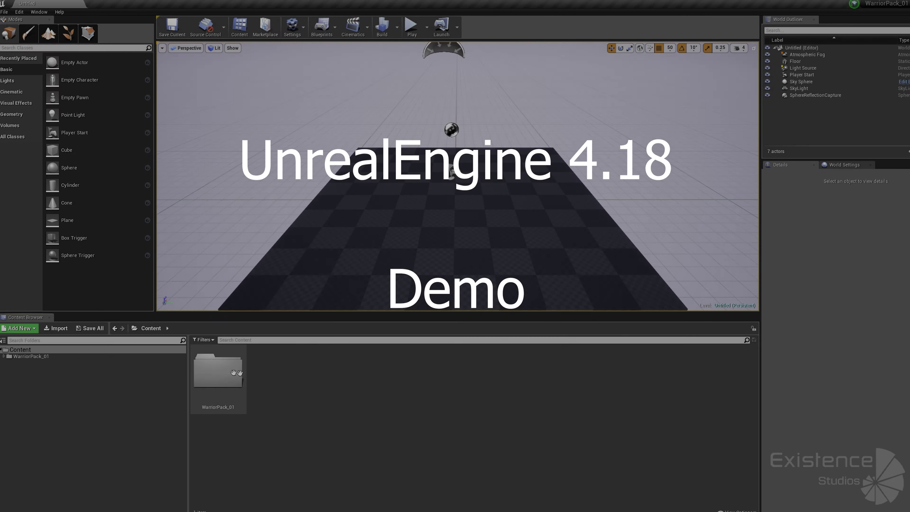
Step: In the Unreal Engine 4.18 editor, open the WarriorPack_01 level from WarriorPack_01's Maps folder
{"action": "double_click", "coordinate": [215, 369]}
{"action": "double_click", "coordinate": [229, 371]}
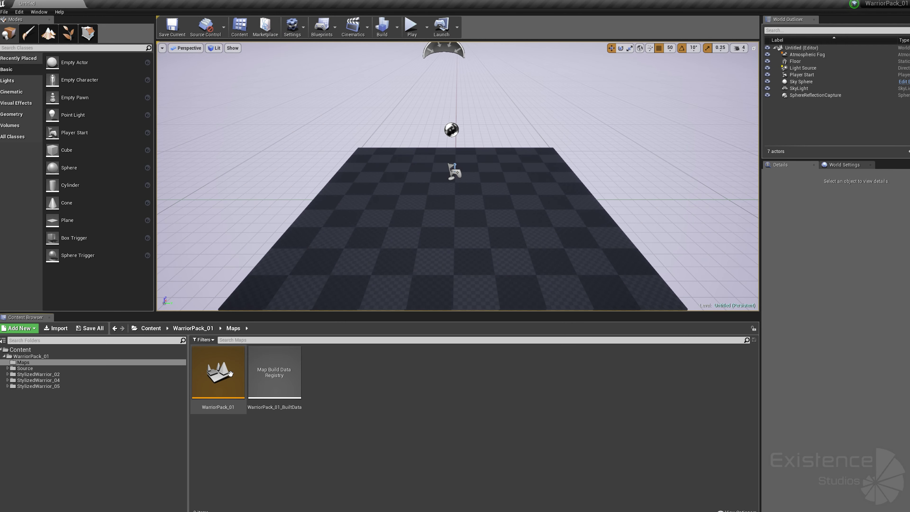
{"action": "left_click", "coordinate": [235, 375]}
{"action": "double_click", "coordinate": [235, 376]}
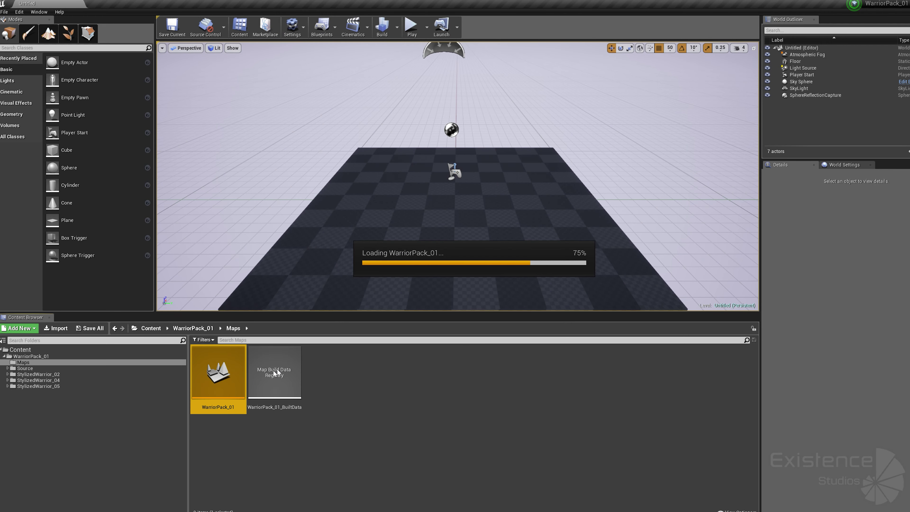
Step: Simulate the WarriorPack_01 level, examine the Custom Animations, Modules and Epic Skeleton platforms up close, and stop the simulation
{"action": "right_click_drag", "start_coordinate": [404, 251], "coordinate": [351, 251]}
{"action": "key", "text": "w"}
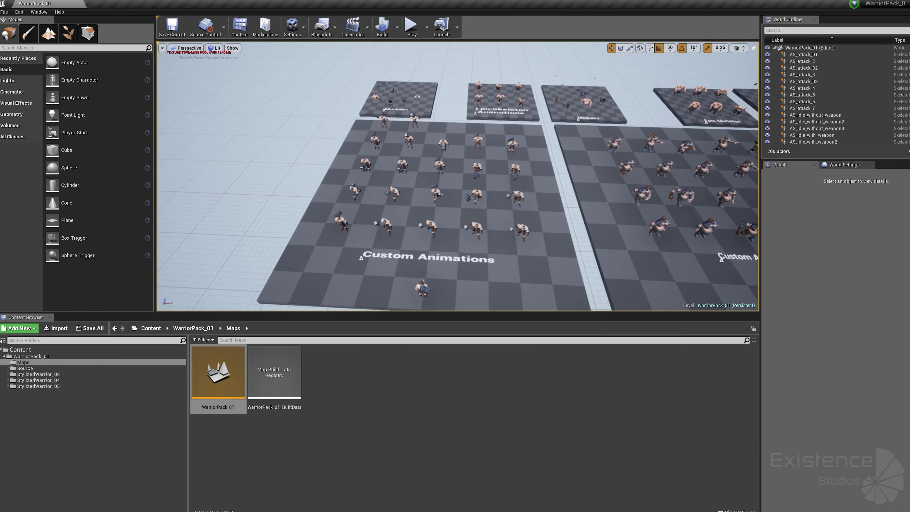
{"action": "scroll", "coordinate": [423, 179], "scroll_direction": "up", "scroll_amount": 10}
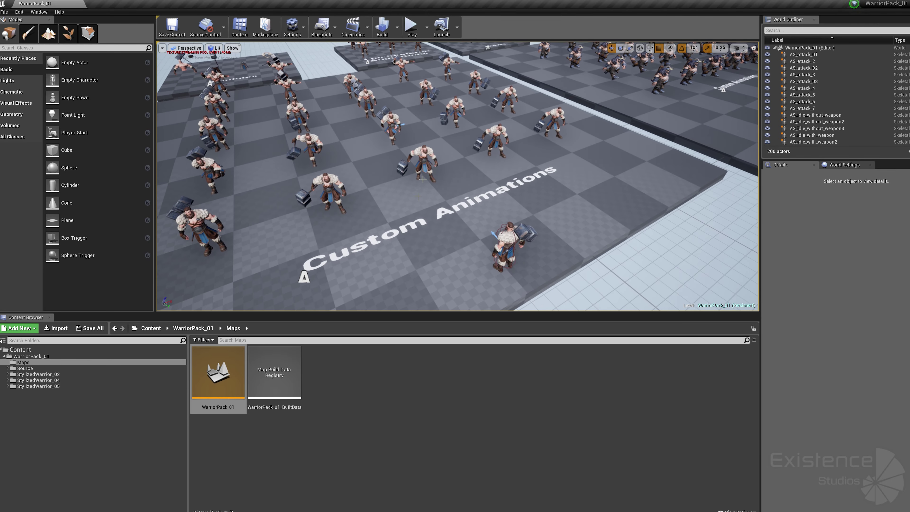
{"action": "left_click", "coordinate": [427, 27]}
{"action": "left_click", "coordinate": [448, 90]}
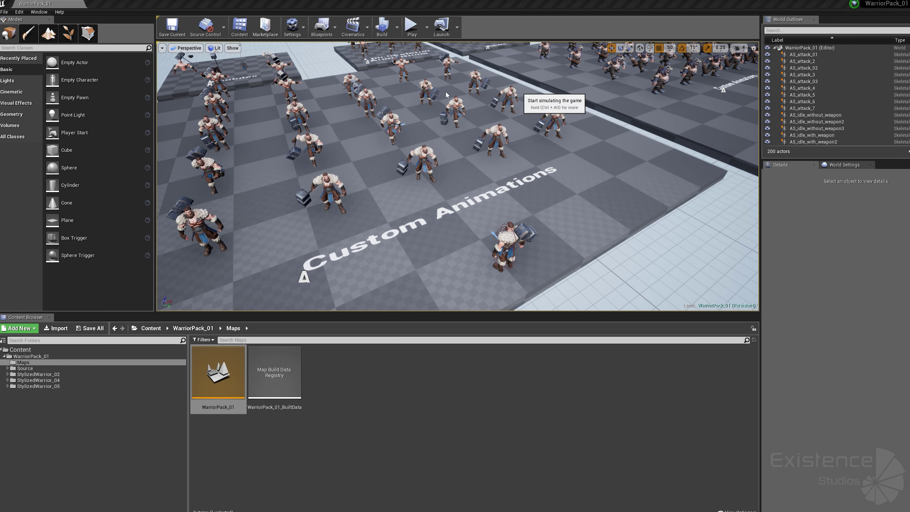
{"action": "right_click_drag", "start_coordinate": [458, 176], "coordinate": [373, 147]}
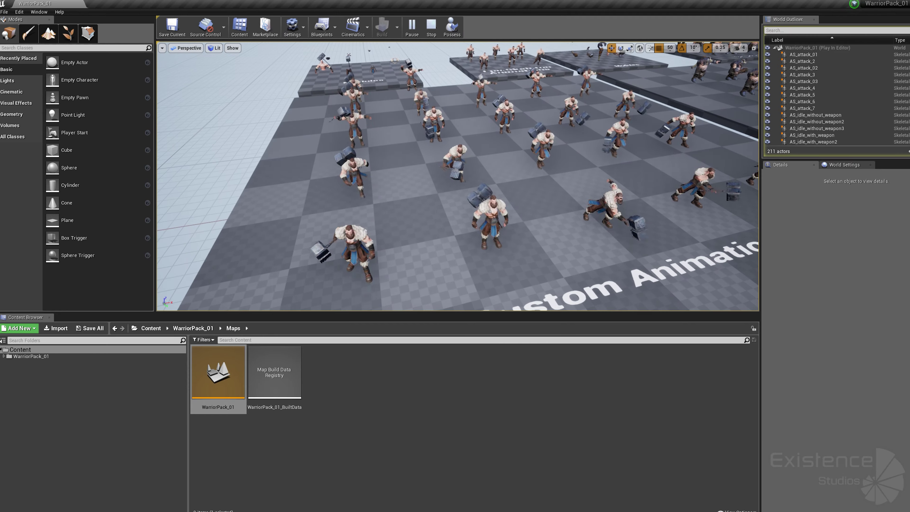
{"action": "right_click_drag", "start_coordinate": [458, 176], "coordinate": [413, 122]}
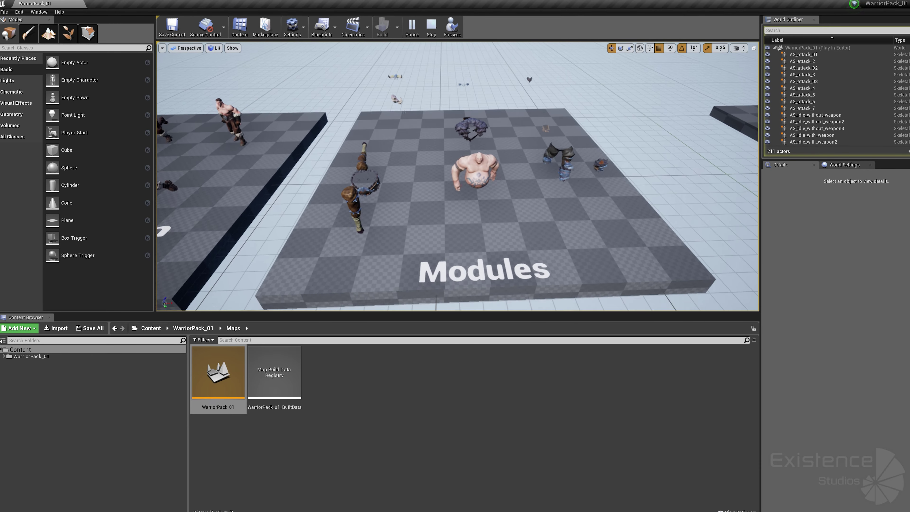
{"action": "right_click_drag", "start_coordinate": [458, 177], "coordinate": [413, 201]}
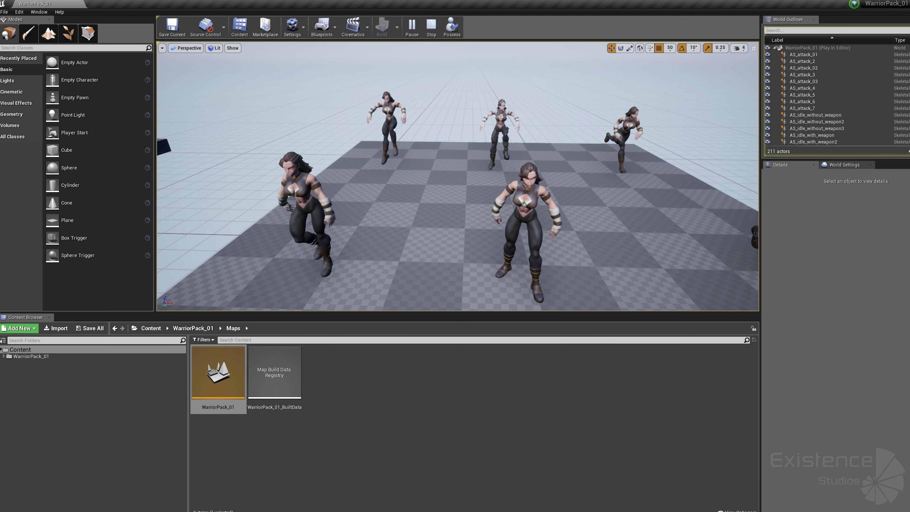
{"action": "left_click", "coordinate": [431, 27]}
Step: Play the level in the selected viewport and run, jump and attack with the horned warrior around the Skin Variations display
{"action": "left_click", "coordinate": [427, 27]}
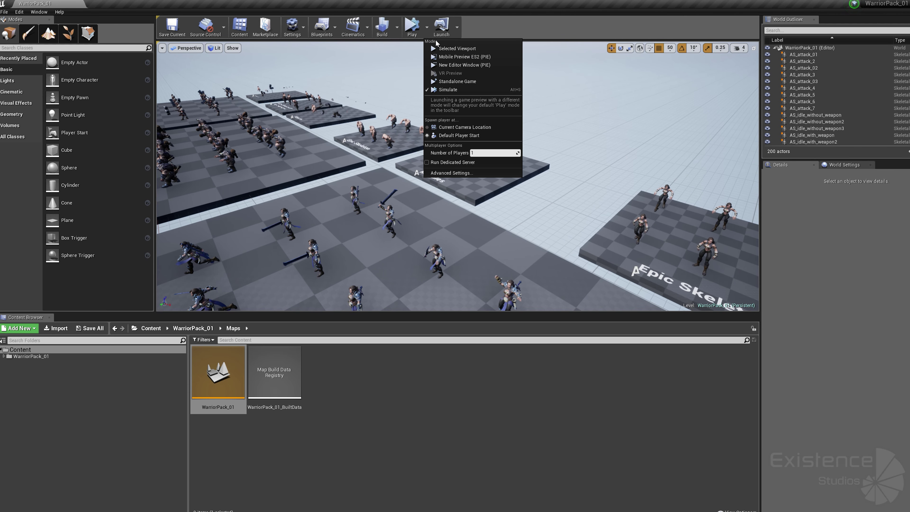
{"action": "left_click", "coordinate": [433, 54]}
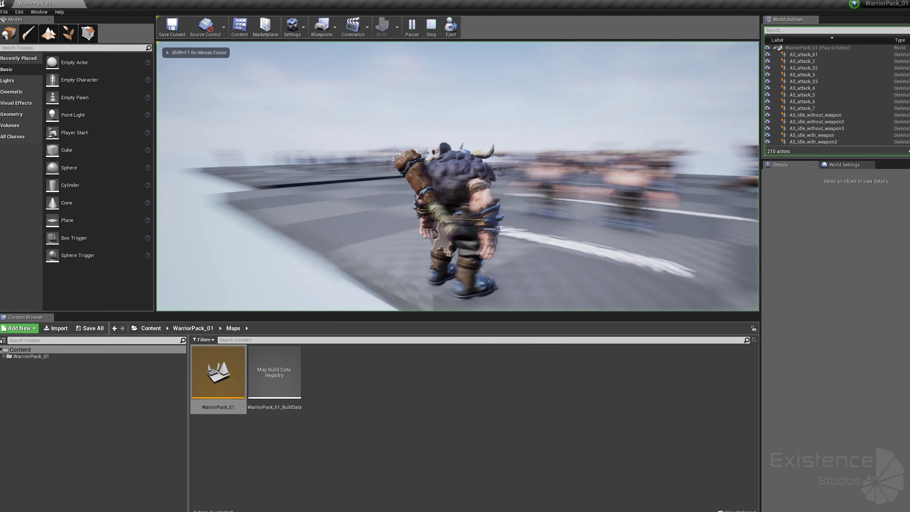
{"action": "key", "text": "w"}
{"action": "key", "text": "a"}
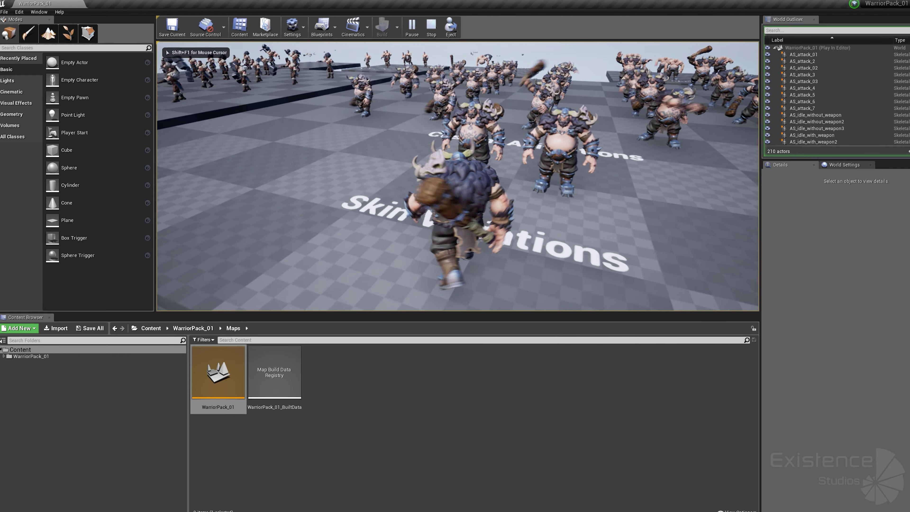
{"action": "key", "text": "d"}
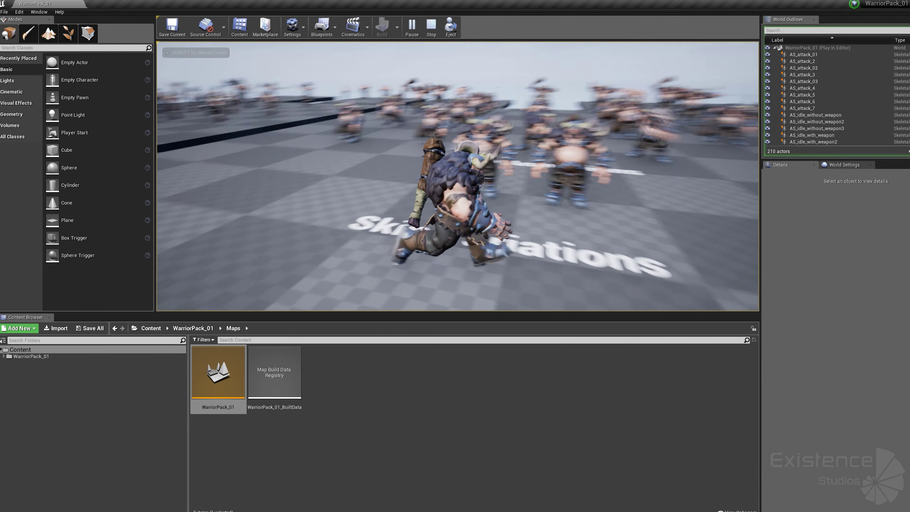
{"action": "key", "text": "a"}
{"action": "key", "text": "s"}
{"action": "key", "text": "space"}
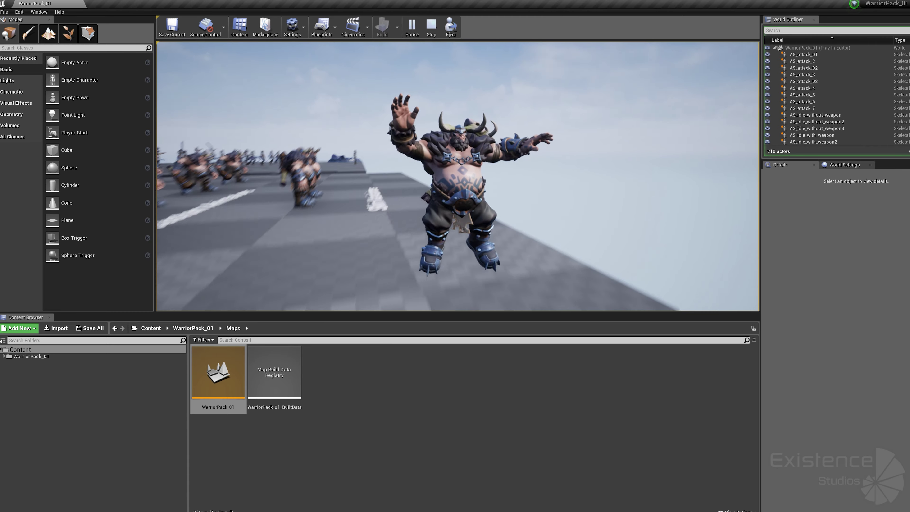
{"action": "key", "text": "1"}
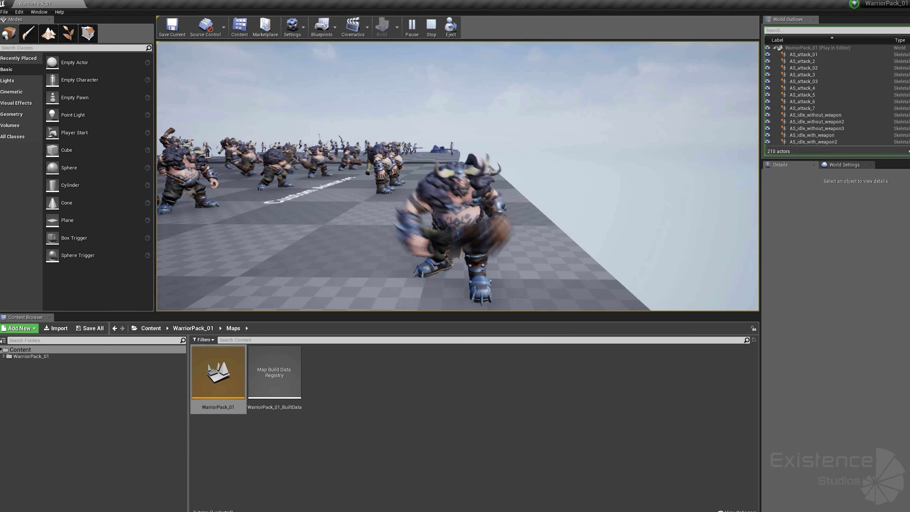
Step: Run and jump the horned warrior across to the sword warriors' platform, and stop the play session
{"action": "key", "text": "w"}
{"action": "key", "text": "d"}
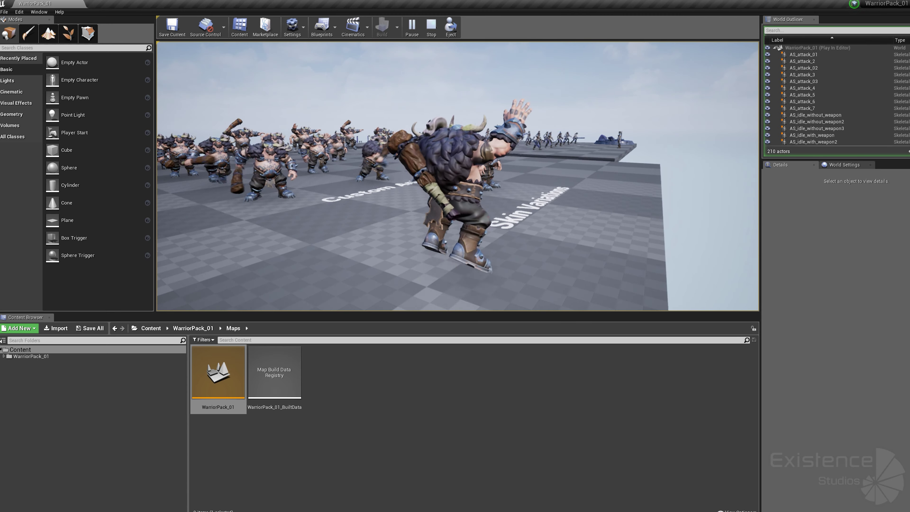
{"action": "key", "text": "w"}
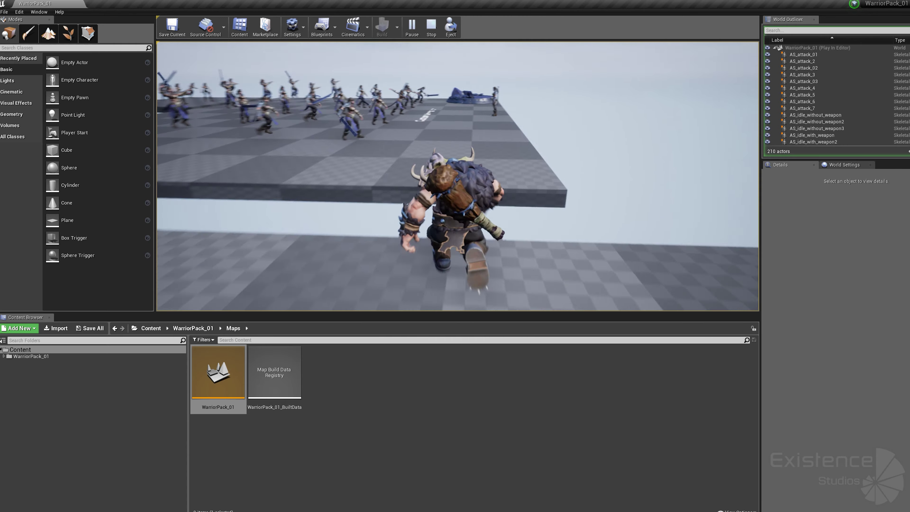
{"action": "key", "text": "space"}
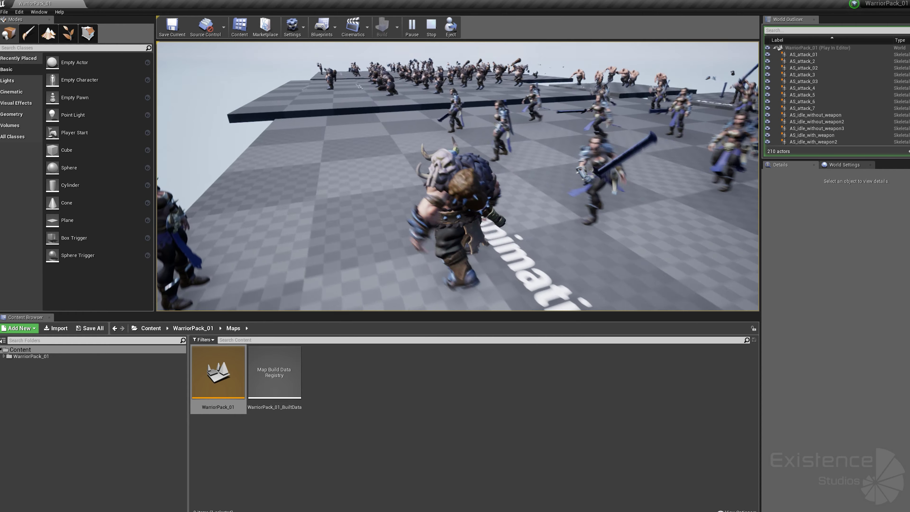
{"action": "key", "text": "Escape"}
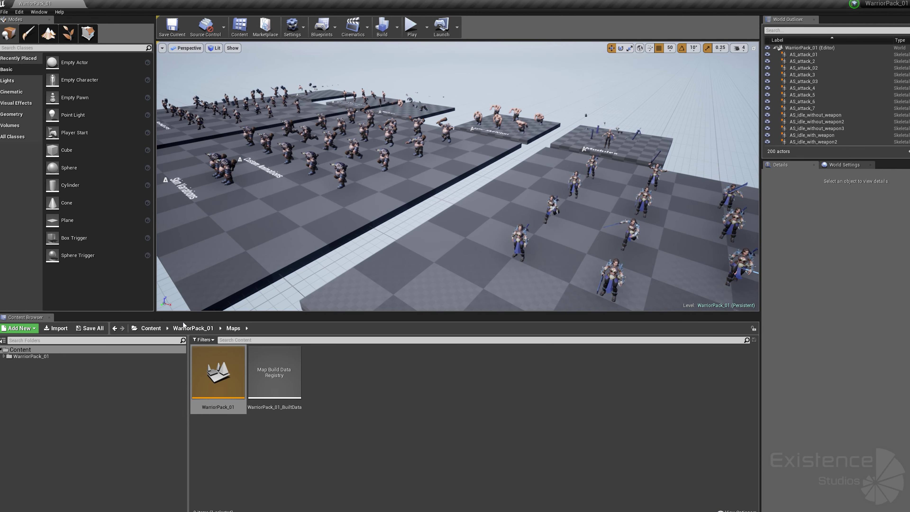
Step: Open the AS_attack_01 animation from StylizedWarrior_02's Animations folder
{"action": "left_click", "coordinate": [185, 329]}
{"action": "double_click", "coordinate": [331, 369]}
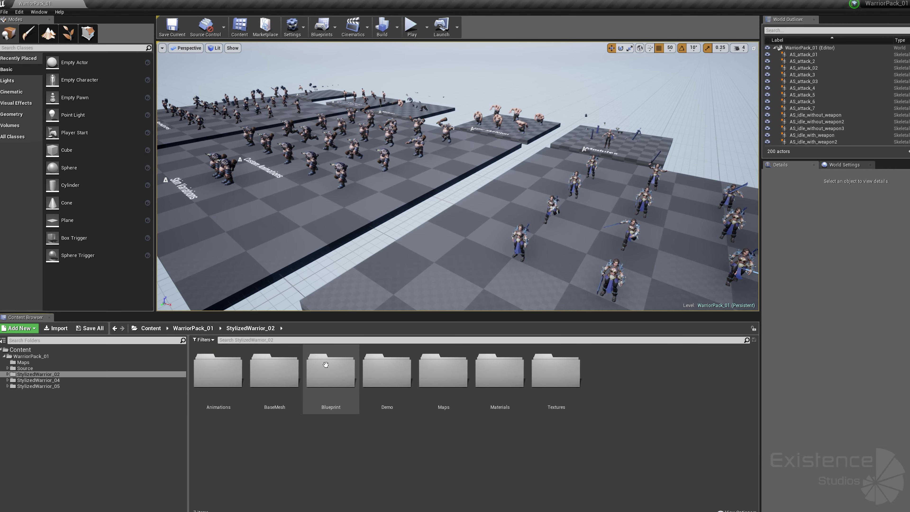
{"action": "double_click", "coordinate": [214, 370]}
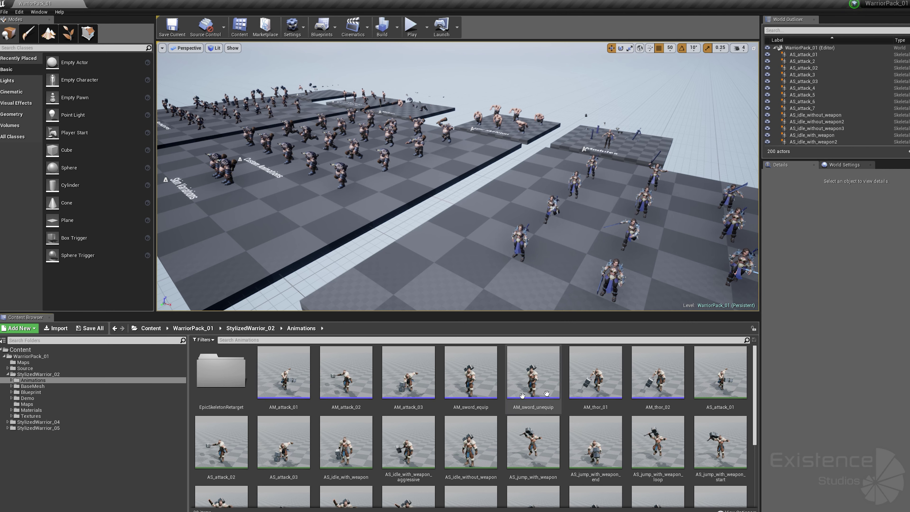
{"action": "left_click", "coordinate": [705, 371]}
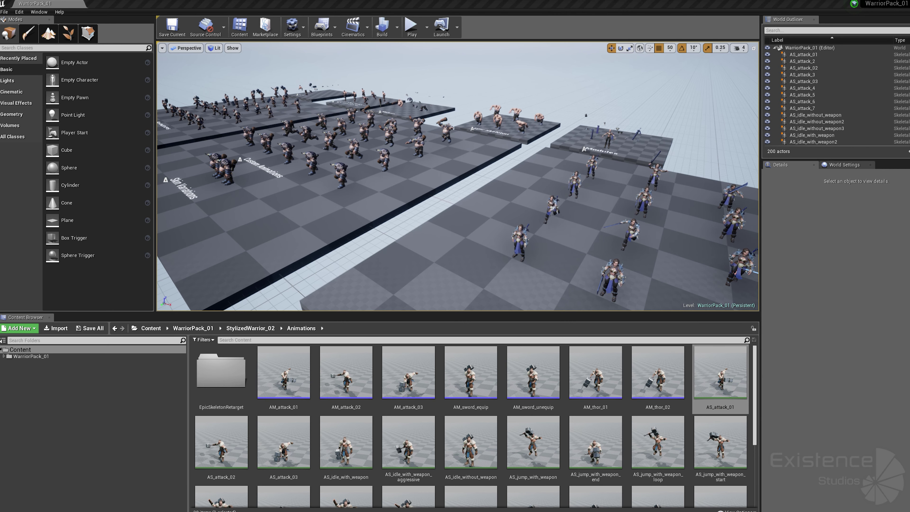
{"action": "left_click_drag", "start_coordinate": [578, 48], "coordinate": [435, 13]}
{"action": "double_click", "coordinate": [579, 22]}
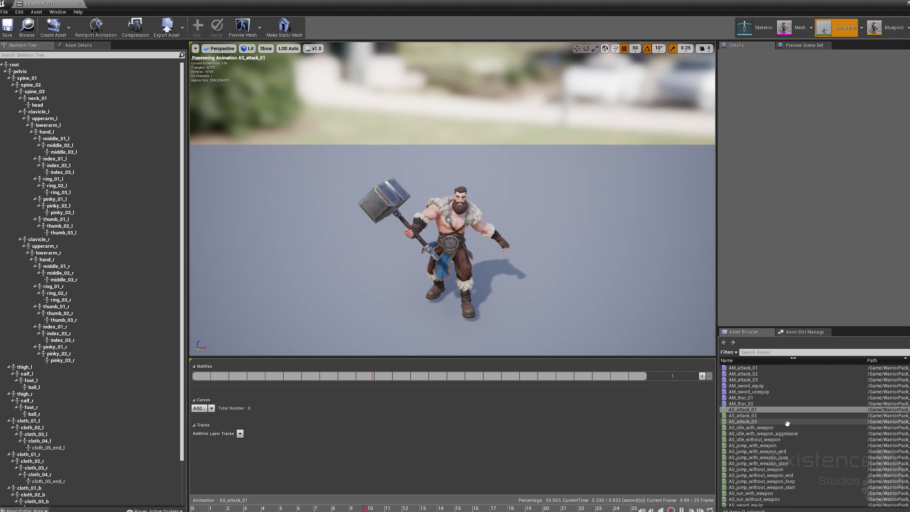
Step: Preview the warrior's AS_attack_03, idle and jump animations, with and without the weapon
{"action": "double_click", "coordinate": [798, 421]}
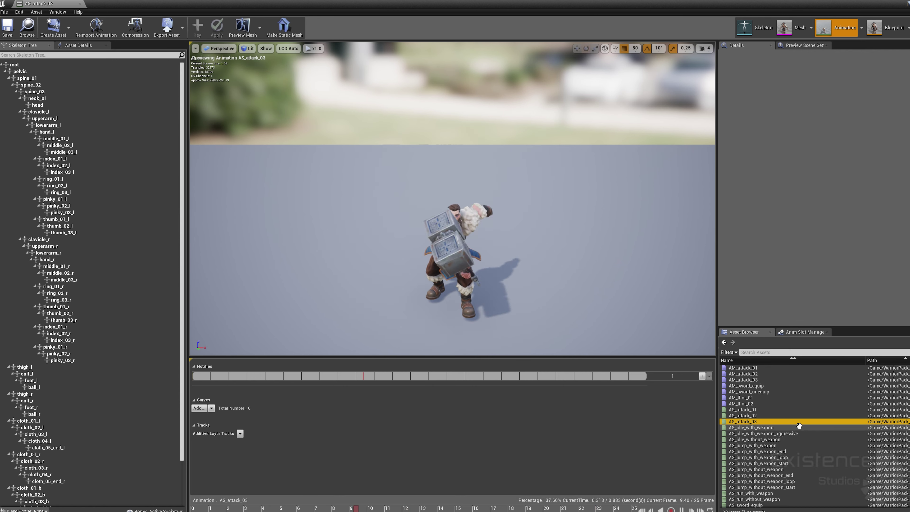
{"action": "double_click", "coordinate": [802, 434]}
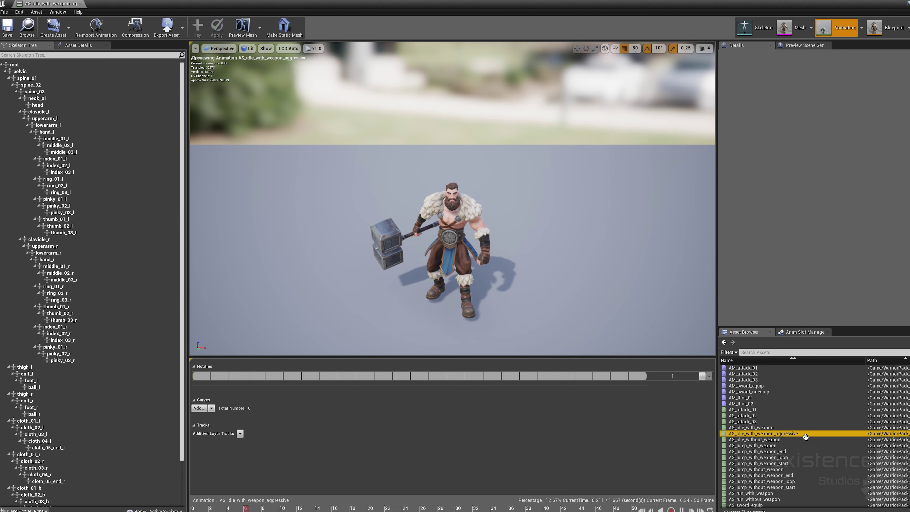
{"action": "double_click", "coordinate": [807, 440]}
{"action": "double_click", "coordinate": [808, 445]}
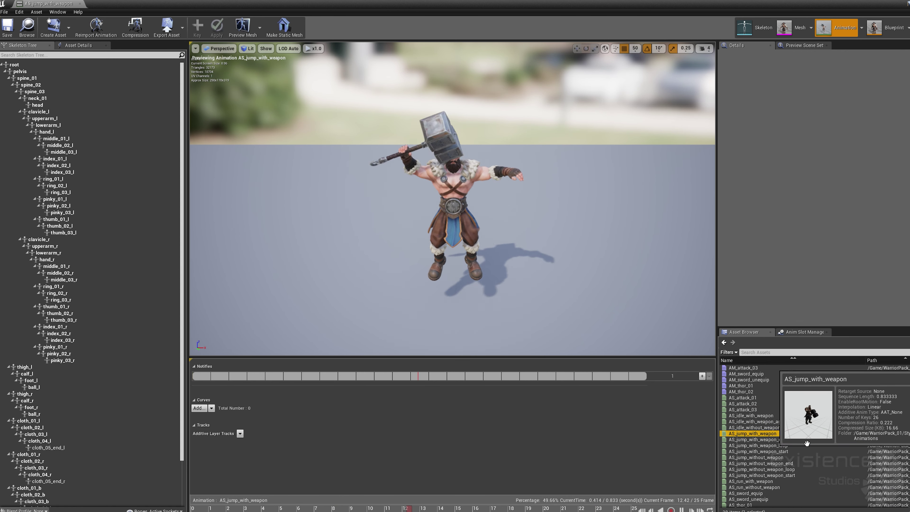
{"action": "scroll", "coordinate": [809, 430], "scroll_direction": "down", "scroll_amount": 2}
{"action": "double_click", "coordinate": [811, 421]}
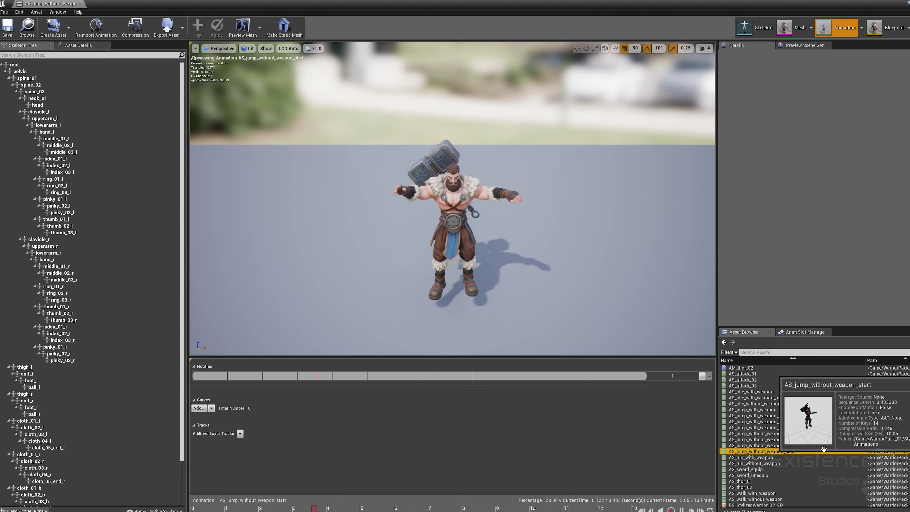
Step: Preview the warrior's run, sword equip and unequip, AS_thor and walk animations from the same asset list
{"action": "double_click", "coordinate": [825, 457]}
{"action": "double_click", "coordinate": [824, 463]}
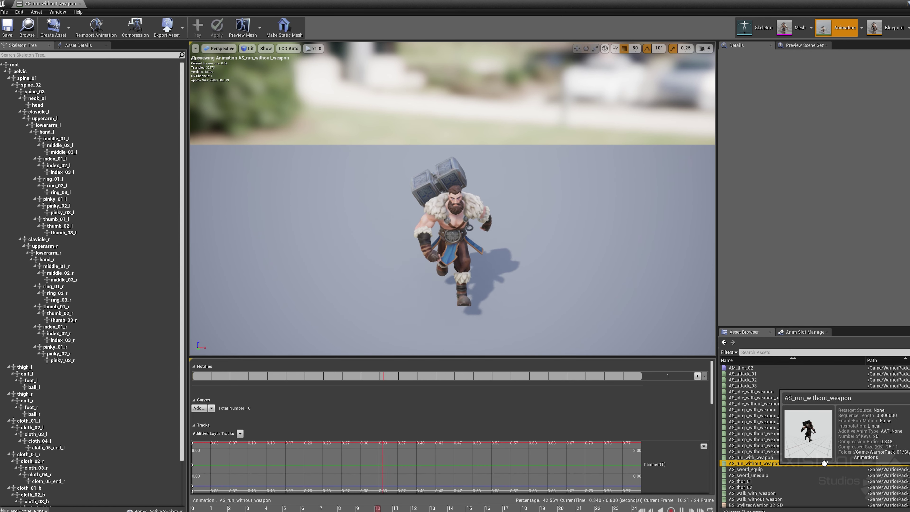
{"action": "double_click", "coordinate": [821, 468]}
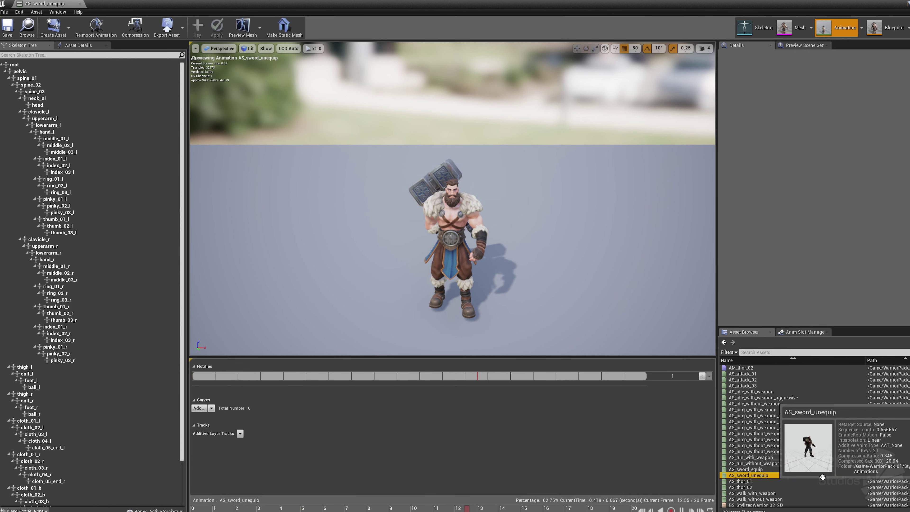
{"action": "double_click", "coordinate": [823, 478]}
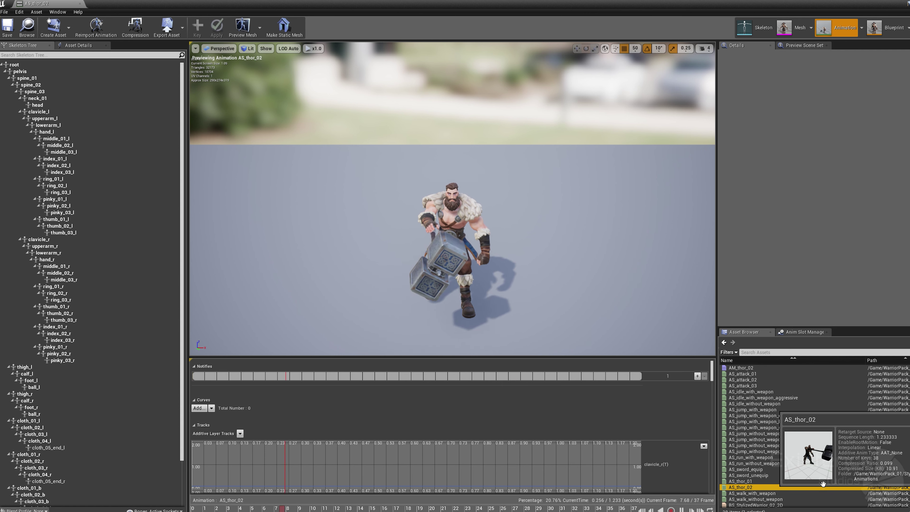
{"action": "double_click", "coordinate": [822, 482]}
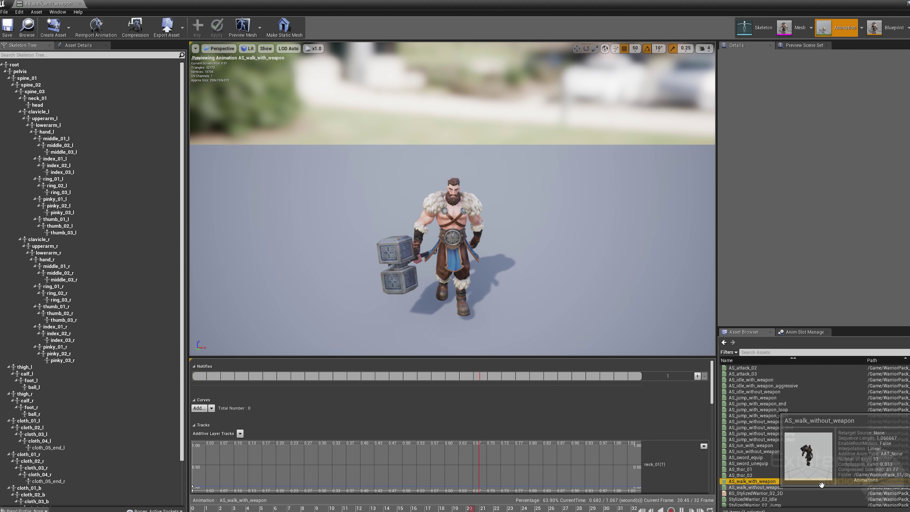
{"action": "double_click", "coordinate": [821, 485]}
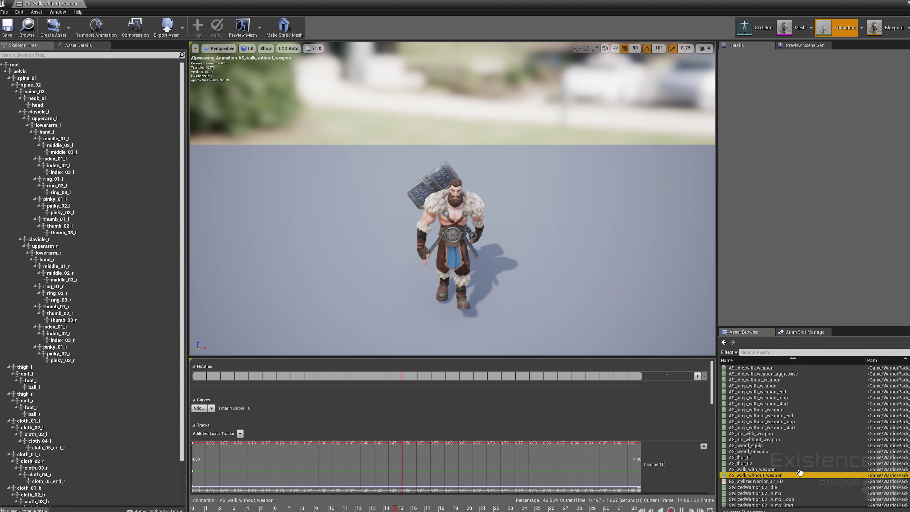
{"action": "double_click", "coordinate": [802, 488]}
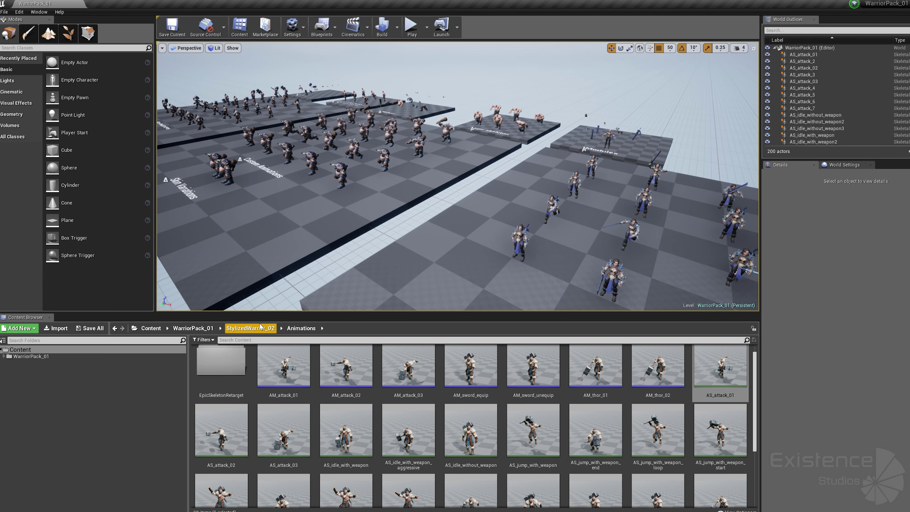
Step: Open the SKEL_warrior_02 skeleton from the BaseMesh folder and view its retargeting setup
{"action": "left_click", "coordinate": [250, 328]}
{"action": "double_click", "coordinate": [265, 370]}
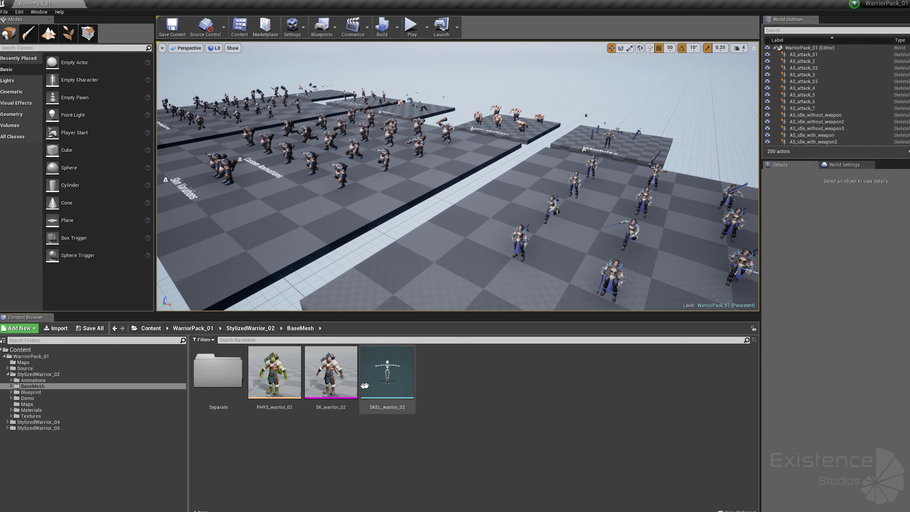
{"action": "double_click", "coordinate": [387, 373]}
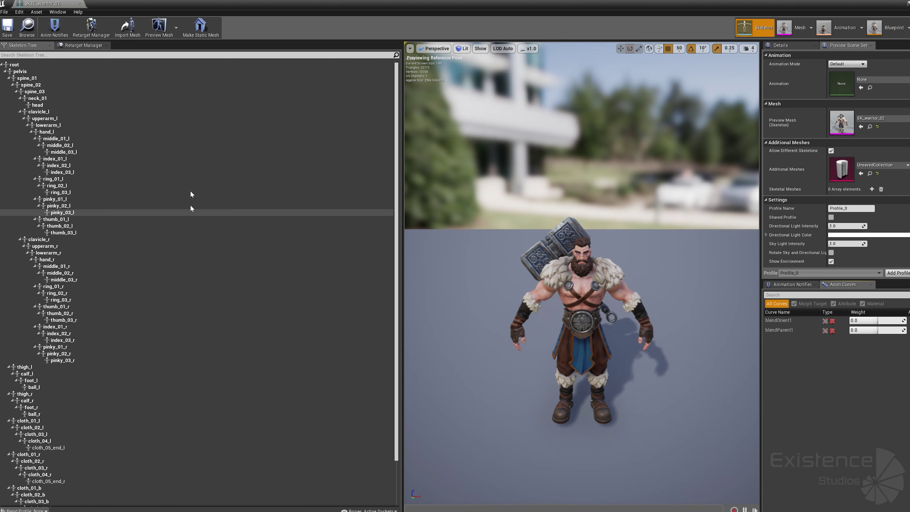
{"action": "left_click", "coordinate": [83, 46]}
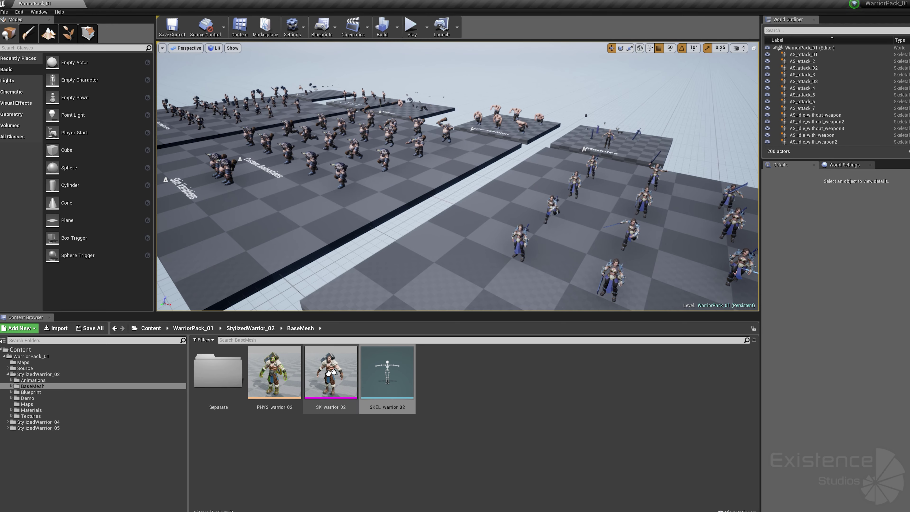
Step: Open the PHYS_warrior_02 physics asset and push the simulated ragdoll around
{"action": "double_click", "coordinate": [275, 372]}
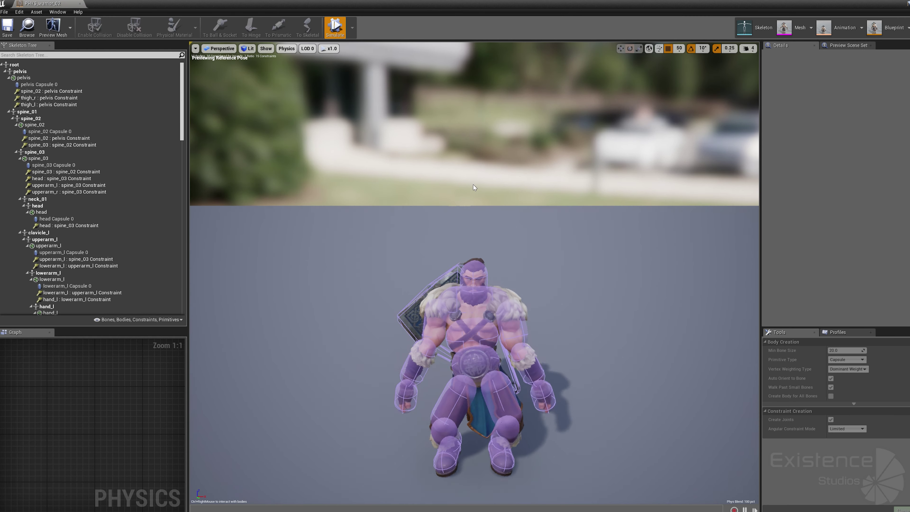
{"action": "right_click_drag", "start_coordinate": [473, 185], "coordinate": [488, 207]}
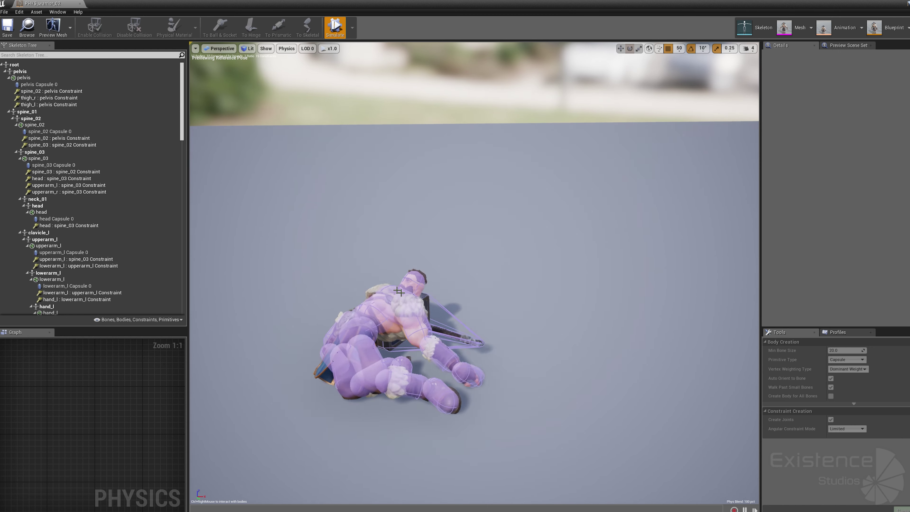
{"action": "right_click_drag", "start_coordinate": [399, 292], "coordinate": [392, 242], "text": "ctrl"}
{"action": "right_click_drag", "start_coordinate": [446, 268], "coordinate": [401, 284]}
{"action": "right_click_drag", "start_coordinate": [506, 295], "coordinate": [502, 235], "text": "ctrl"}
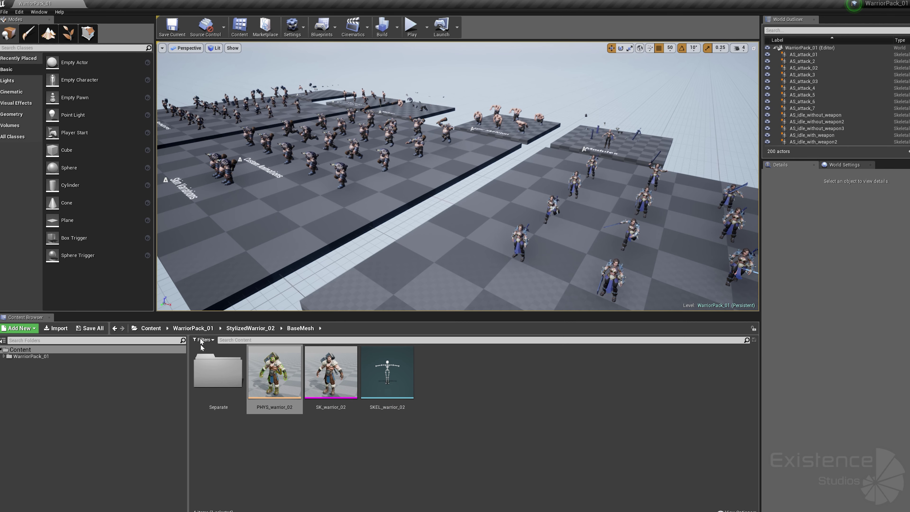
Step: Browse the separate module meshes and physics assets in BaseMesh's Separate folder
{"action": "double_click", "coordinate": [218, 371]}
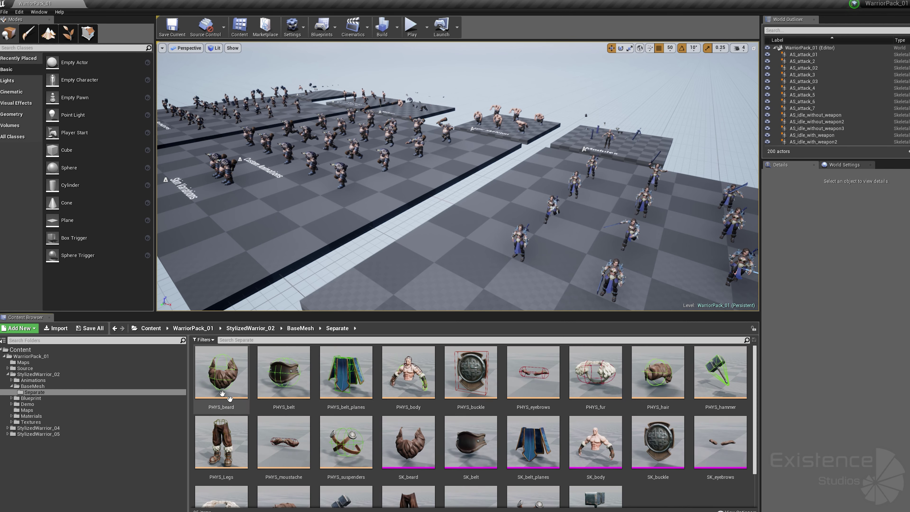
{"action": "scroll", "coordinate": [466, 430], "scroll_direction": "down", "scroll_amount": 3}
{"action": "scroll", "coordinate": [596, 468], "scroll_direction": "up", "scroll_amount": 2}
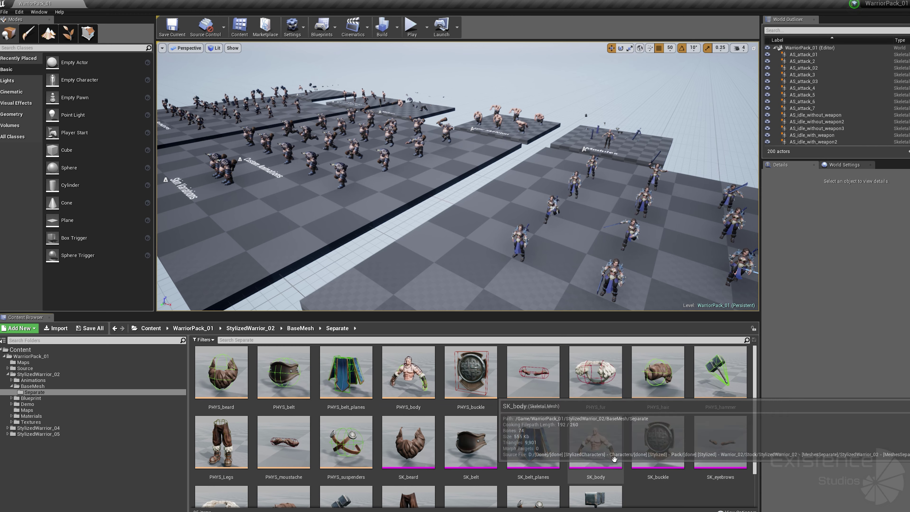
Step: Open BP_StylizedWarrior_02 from StylizedWarrior_02's Blueprint folder and show the character in the blueprint's 3D preview
{"action": "left_click", "coordinate": [259, 327]}
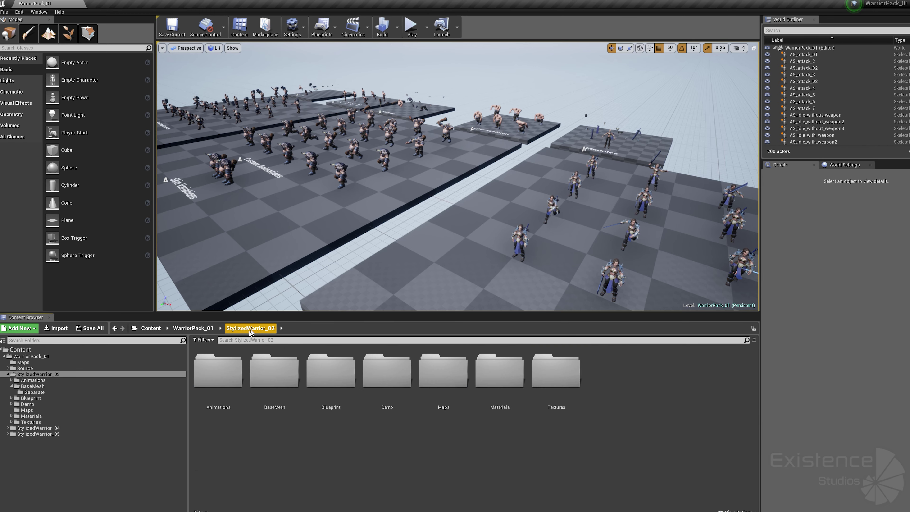
{"action": "double_click", "coordinate": [331, 371]}
{"action": "double_click", "coordinate": [387, 373]}
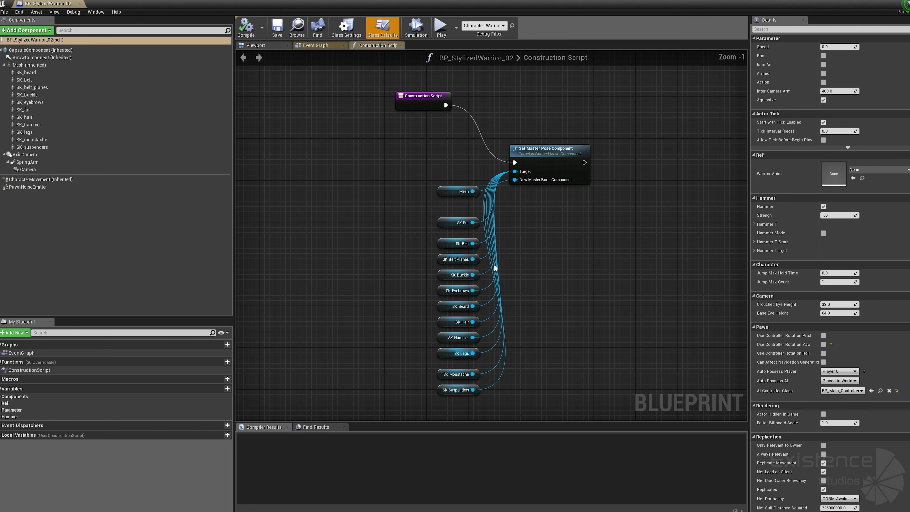
{"action": "left_click", "coordinate": [313, 45]}
{"action": "left_click", "coordinate": [261, 46]}
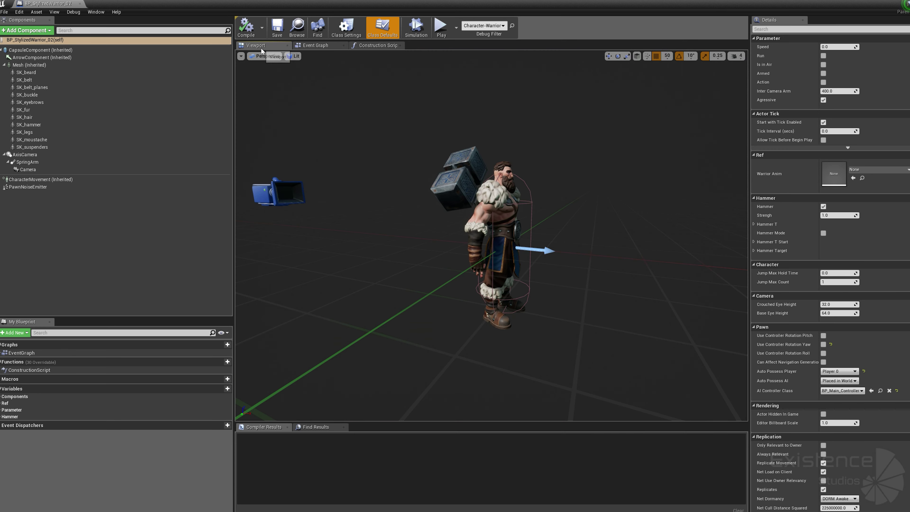
Step: Move the SK_fur component off the warrior's shoulders, restore it, and select the SK_legs component
{"action": "left_click", "coordinate": [497, 194]}
{"action": "left_click_drag", "start_coordinate": [498, 194], "coordinate": [453, 360], "text": "alt"}
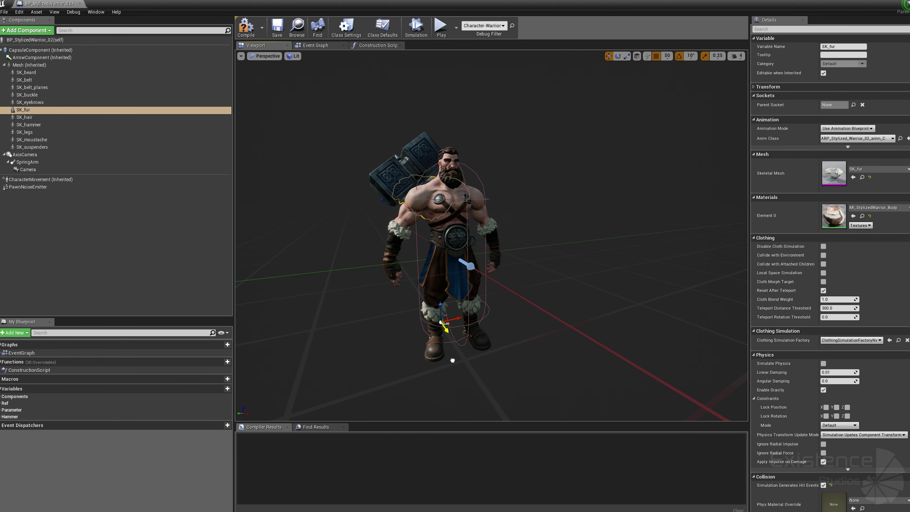
{"action": "left_click", "coordinate": [473, 352]}
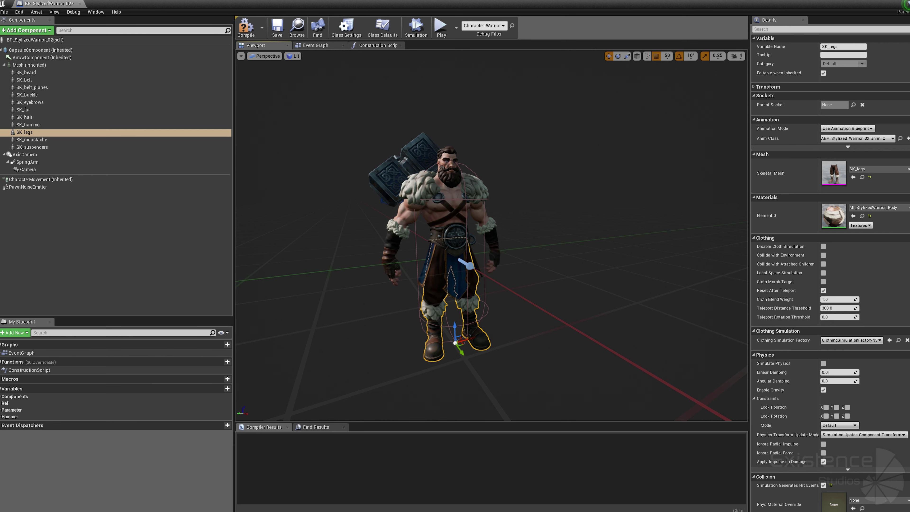
Step: Move the SK_beard component away from the warrior, inspect the face without it, undo the move, and close the blueprint
{"action": "left_click", "coordinate": [452, 186]}
{"action": "left_click", "coordinate": [452, 185]}
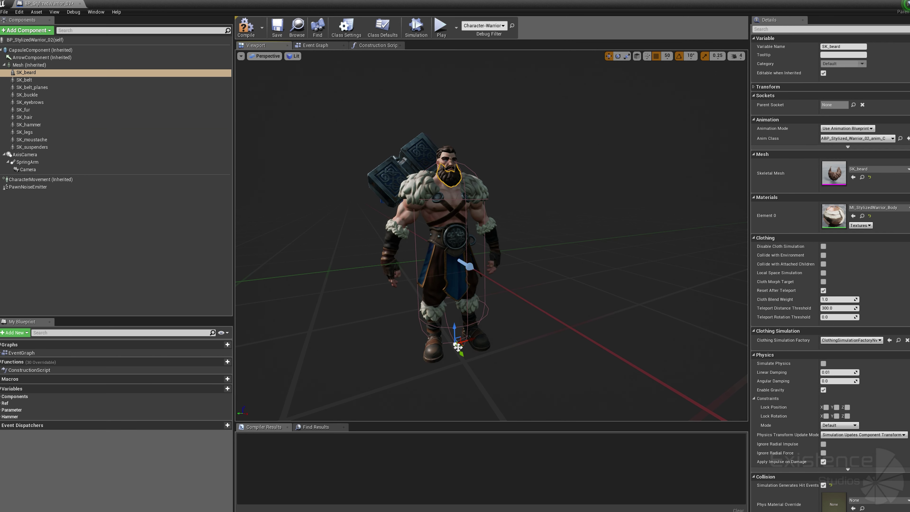
{"action": "key", "text": "f"}
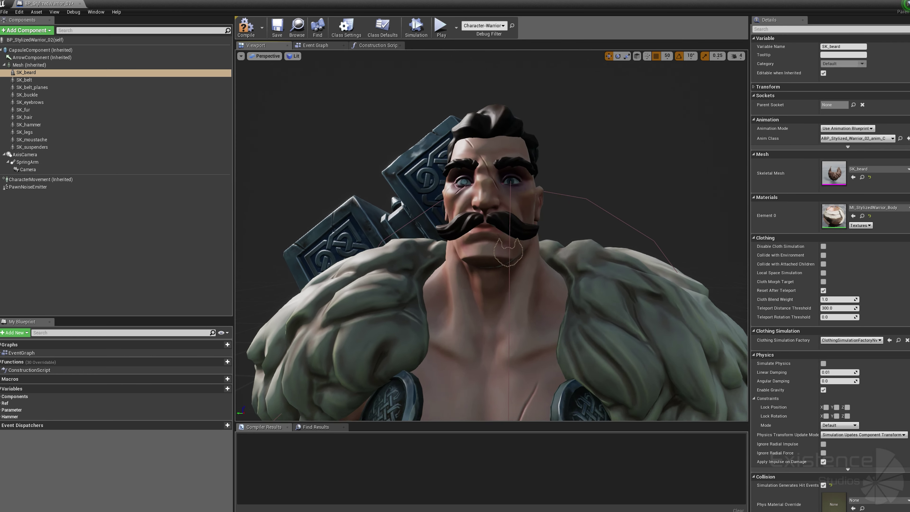
{"action": "scroll", "coordinate": [491, 236], "scroll_direction": "down", "scroll_amount": 8}
{"action": "right_click_drag", "start_coordinate": [491, 235], "coordinate": [581, 244]}
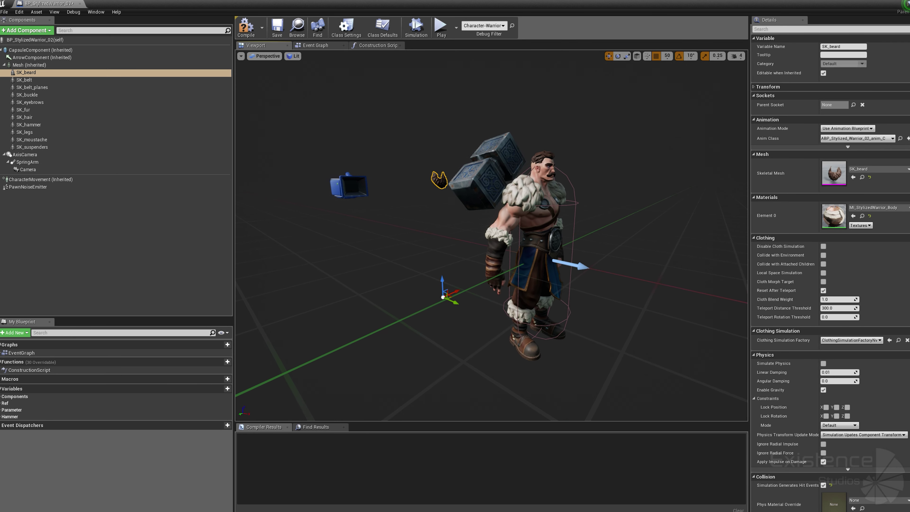
{"action": "key", "text": "ctrl+z"}
{"action": "left_click", "coordinate": [909, 4]}
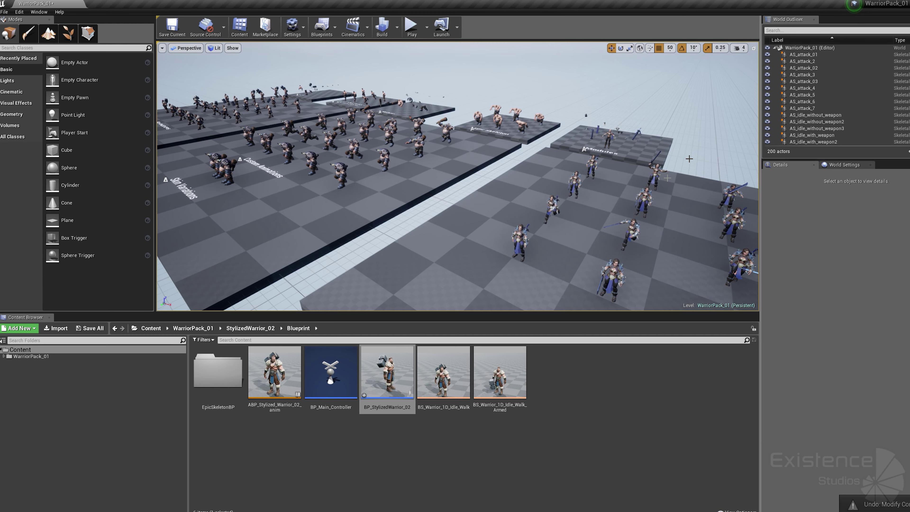
Step: Reopen BP_StylizedWarrior_02, examine its Construction Script and Event Graph, and return to the StylizedWarrior_02 folder
{"action": "double_click", "coordinate": [402, 378]}
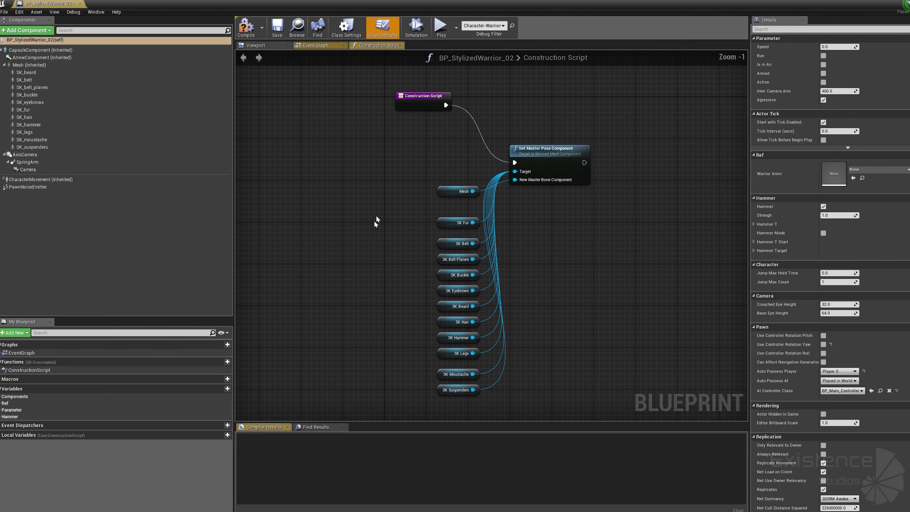
{"action": "left_click", "coordinate": [318, 46]}
{"action": "left_click", "coordinate": [372, 45]}
{"action": "left_click", "coordinate": [316, 45]}
{"action": "scroll", "coordinate": [495, 186], "scroll_direction": "down", "scroll_amount": 3}
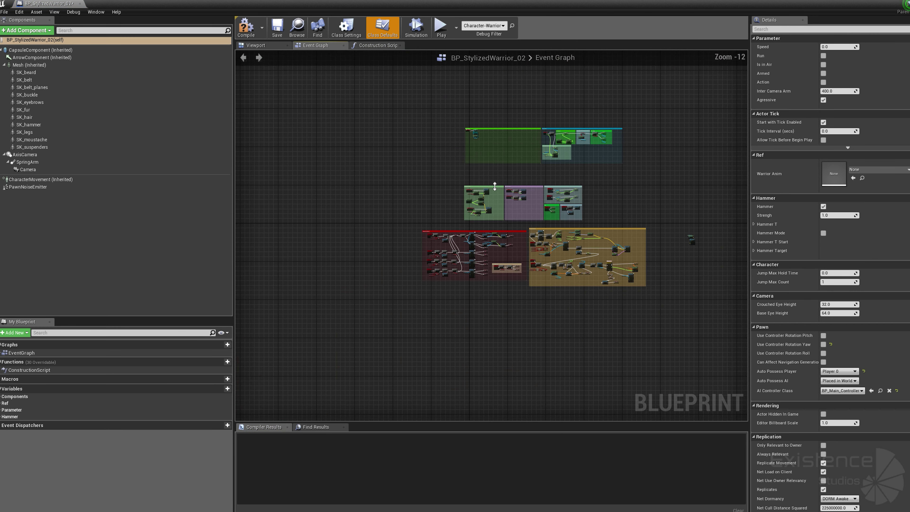
{"action": "scroll", "coordinate": [595, 194], "scroll_direction": "up", "scroll_amount": 3}
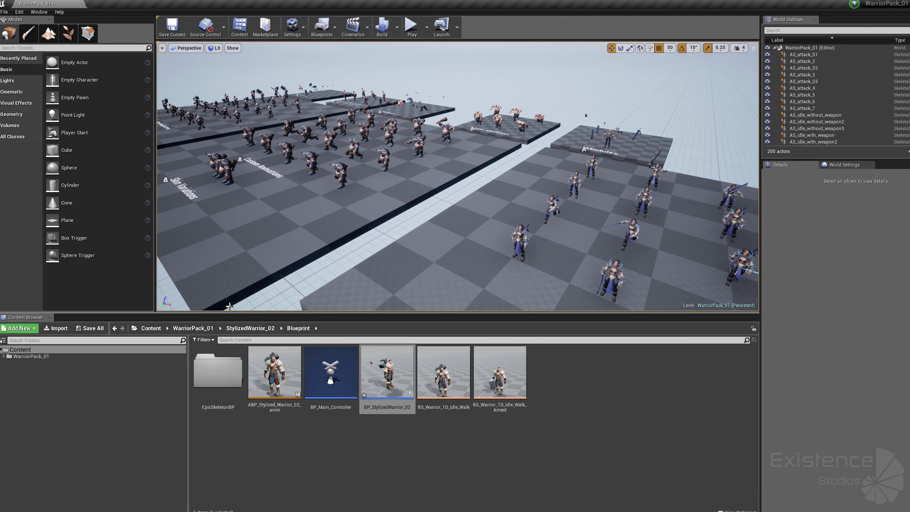
{"action": "left_click", "coordinate": [247, 333]}
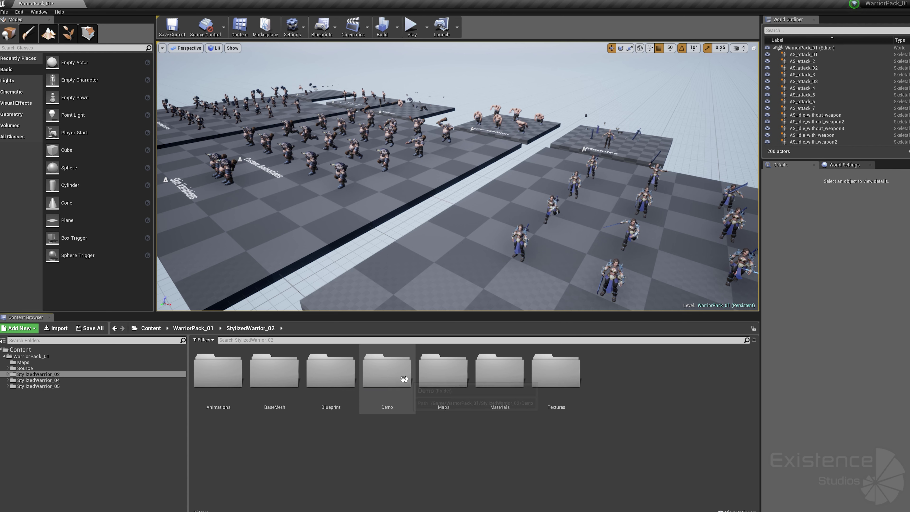
Step: Load the StylizedWarrior_02 level from its Maps folder, inspect the Custom Animations area, and return to the StylizedWarrior_02 folder
{"action": "double_click", "coordinate": [430, 368]}
{"action": "double_click", "coordinate": [241, 368]}
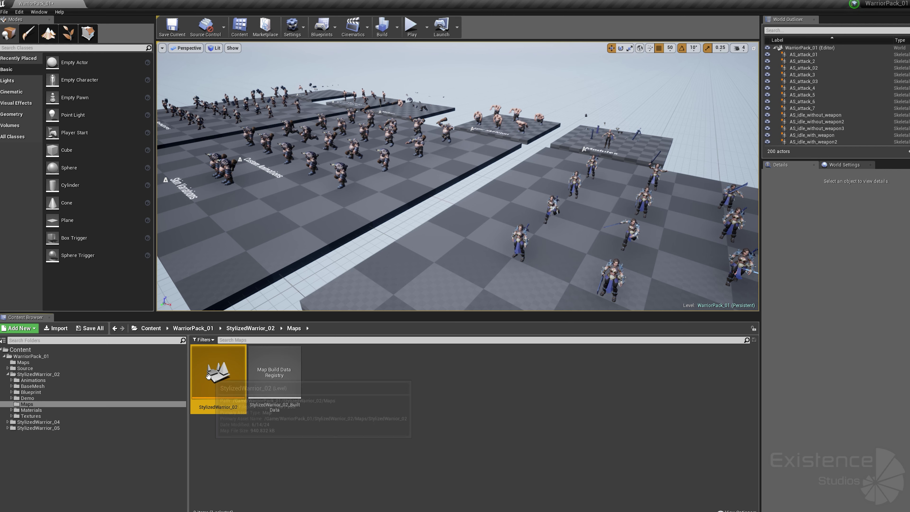
{"action": "left_click", "coordinate": [506, 326]}
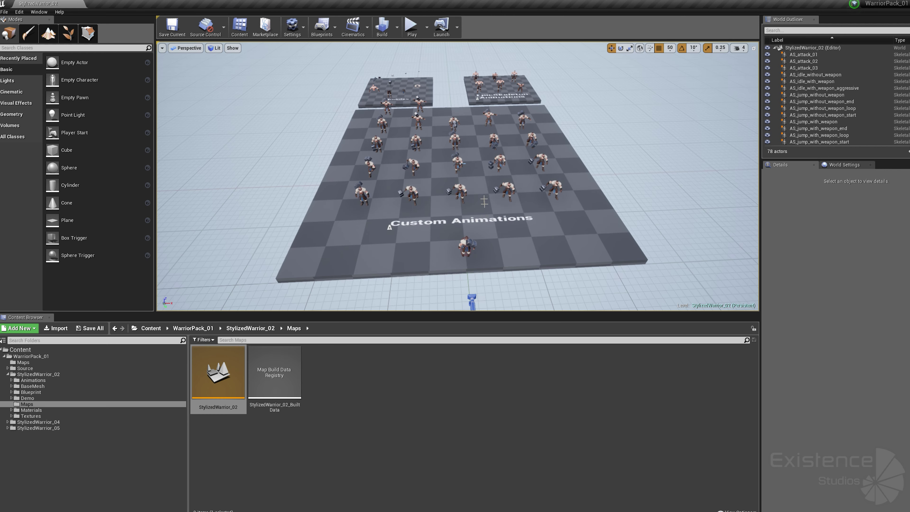
{"action": "left_click", "coordinate": [266, 329]}
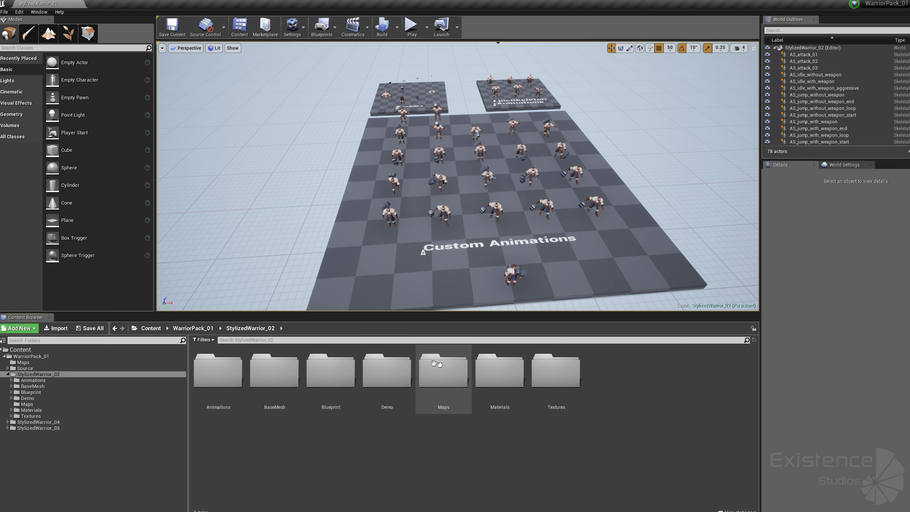
Step: Open M_StylizedWarrior_Body from StylizedWarrior_02's Materials folder and examine its node graph
{"action": "double_click", "coordinate": [522, 379]}
{"action": "double_click", "coordinate": [297, 373]}
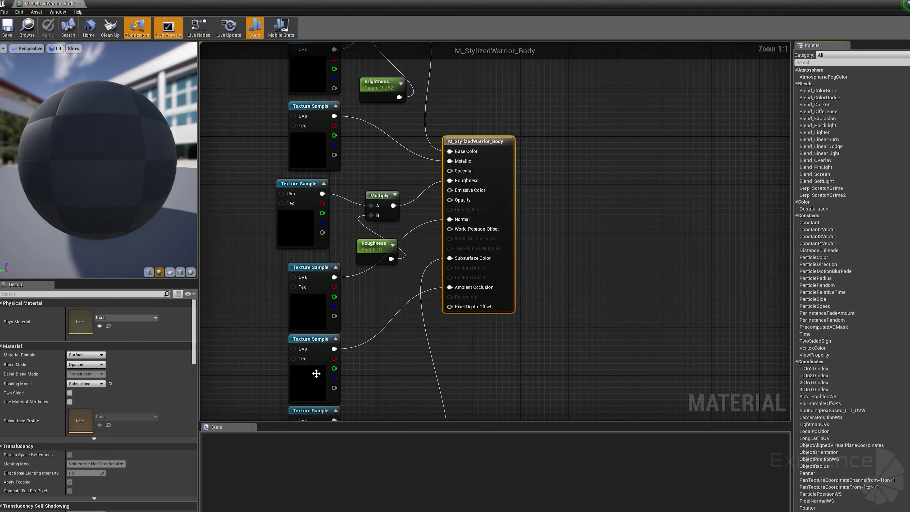
{"action": "scroll", "coordinate": [416, 224], "scroll_direction": "down", "scroll_amount": 3}
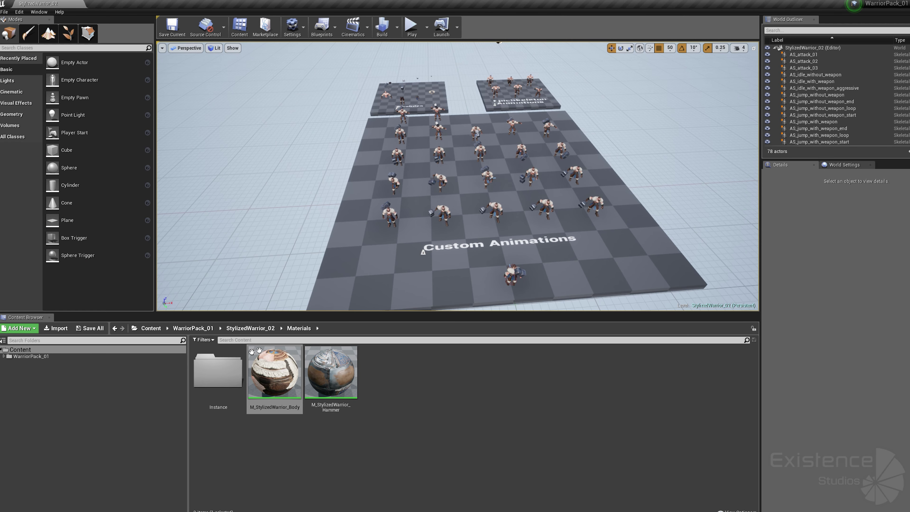
Step: Open MI_StylizedWarrior_Body from the Materials Instance folder, view it, and return to the StylizedWarrior_02 folder
{"action": "double_click", "coordinate": [218, 371]}
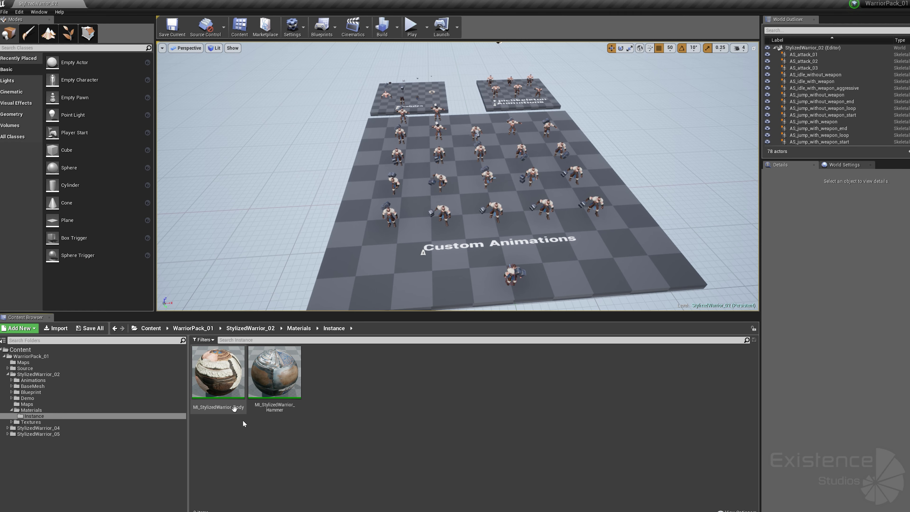
{"action": "double_click", "coordinate": [235, 384]}
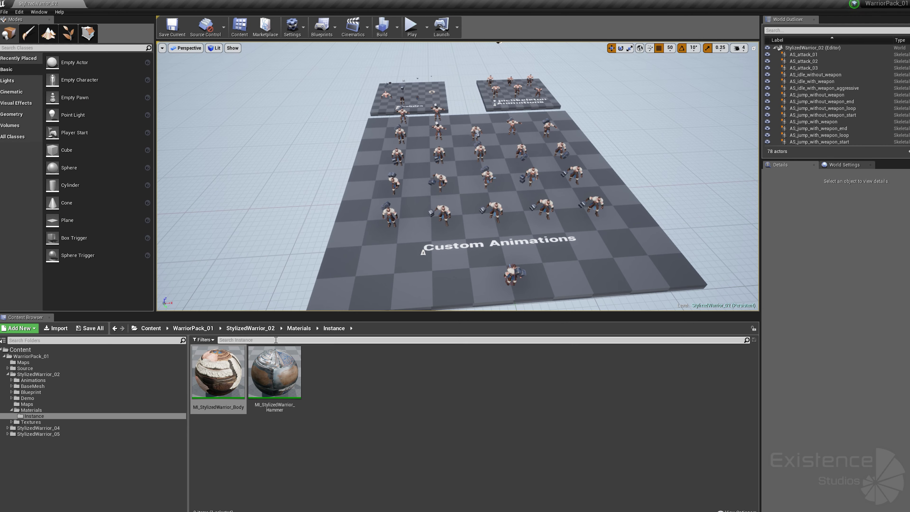
{"action": "left_click", "coordinate": [298, 328]}
{"action": "left_click", "coordinate": [267, 328]}
Step: View the body and hammer texture sets in StylizedWarrior_02's Textures folder
{"action": "double_click", "coordinate": [554, 372]}
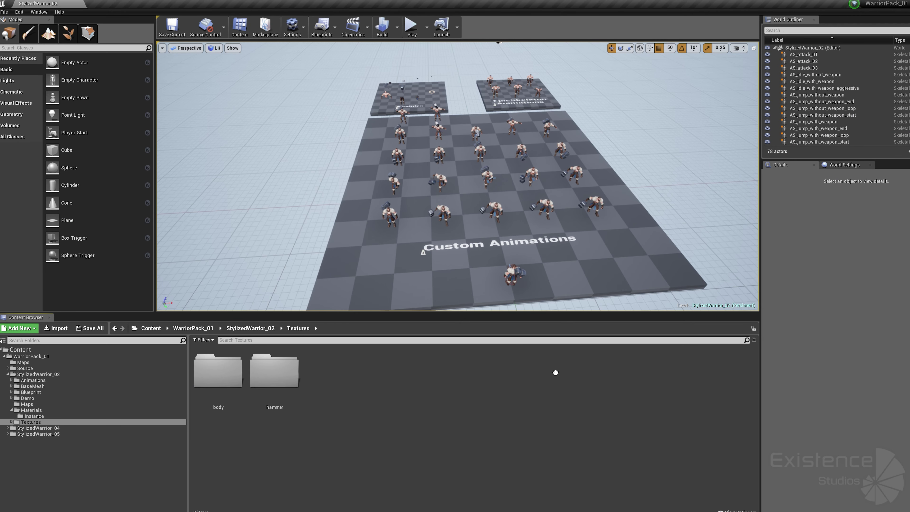
{"action": "double_click", "coordinate": [229, 372]}
{"action": "left_click", "coordinate": [298, 328]}
{"action": "double_click", "coordinate": [275, 372]}
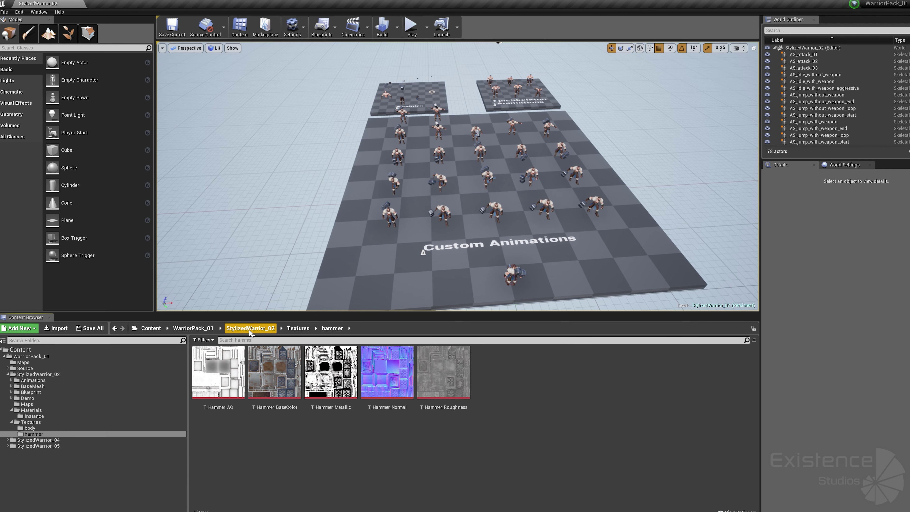
Step: Load the Demo level from StylizedWarrior_02's Demo folder and start playing it in the editor
{"action": "left_click", "coordinate": [250, 328]}
{"action": "double_click", "coordinate": [387, 369]}
{"action": "left_click", "coordinate": [331, 374]}
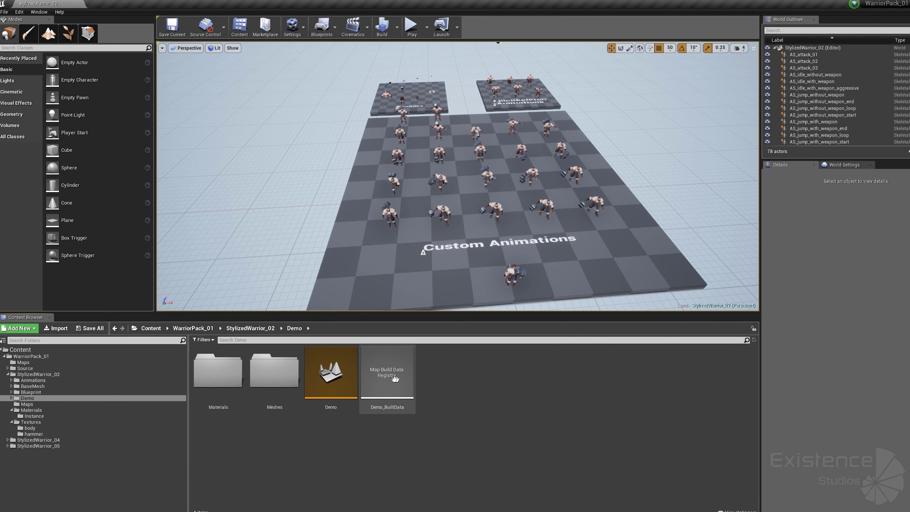
{"action": "double_click", "coordinate": [332, 375]}
{"action": "left_click", "coordinate": [408, 35]}
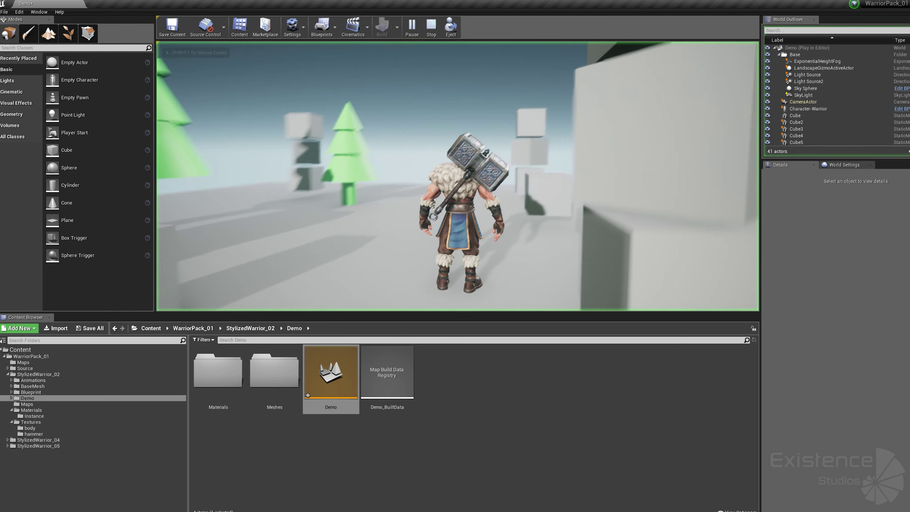
Step: Run the warrior around the Demo level and jump, both with the hammer on his back and with it in hand
{"action": "key", "text": "d"}
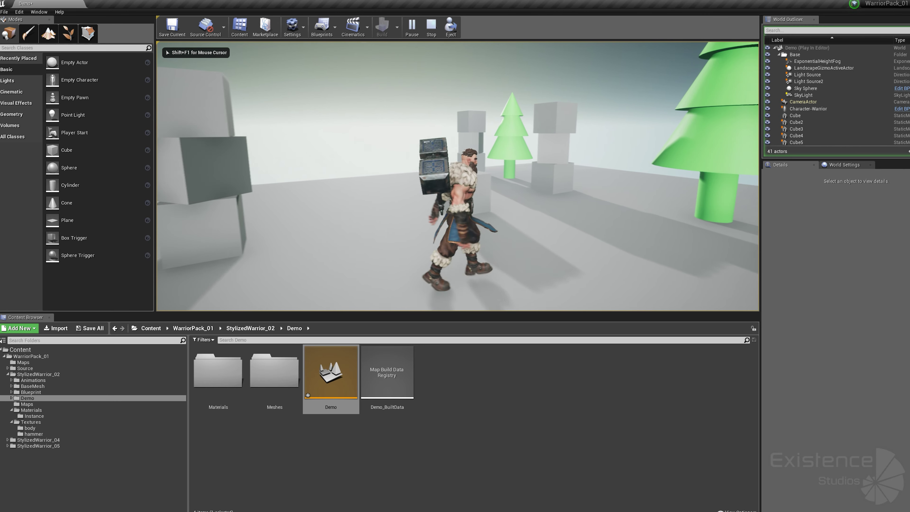
{"action": "key", "text": "w"}
{"action": "key", "text": "a"}
{"action": "key", "text": "d"}
{"action": "key", "text": "w"}
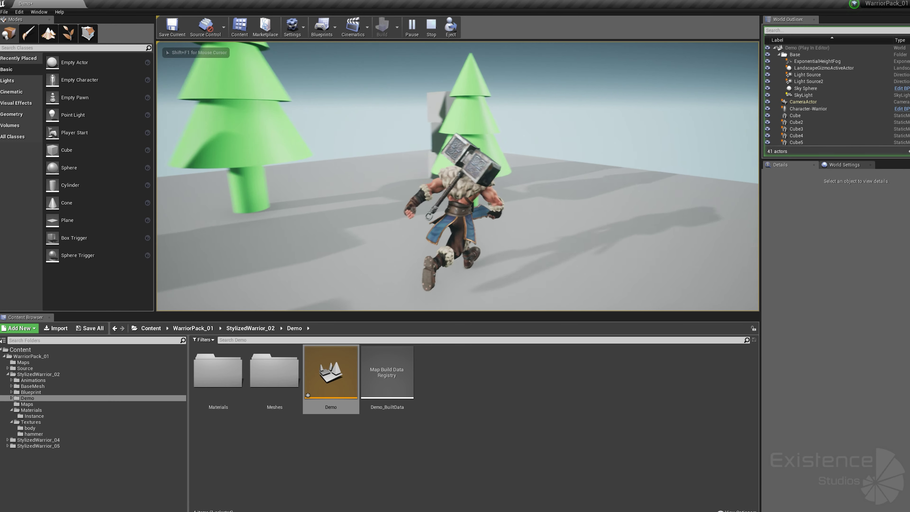
{"action": "key", "text": "a"}
{"action": "key", "text": "space"}
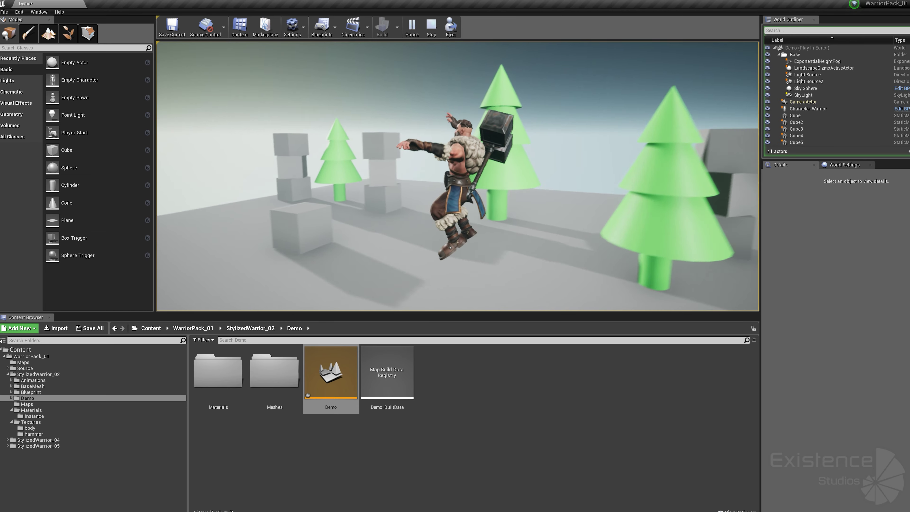
{"action": "key", "text": "w"}
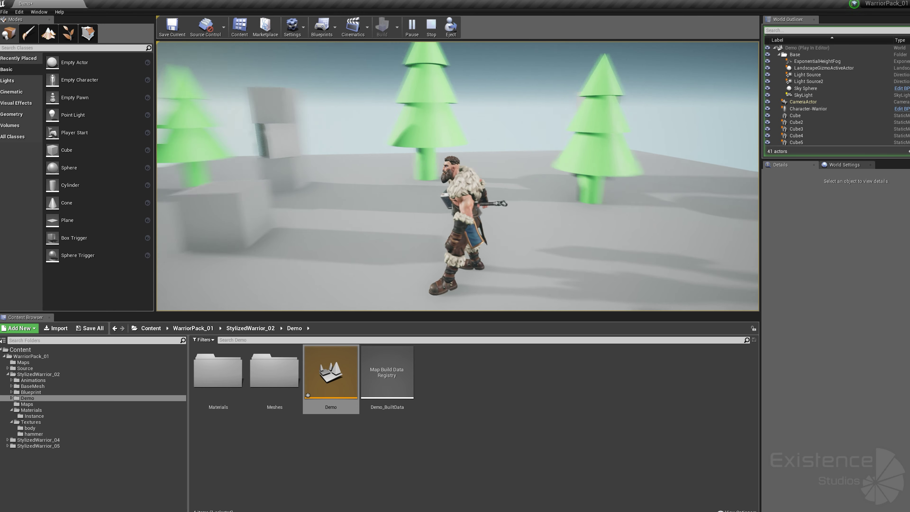
{"action": "key", "text": "space"}
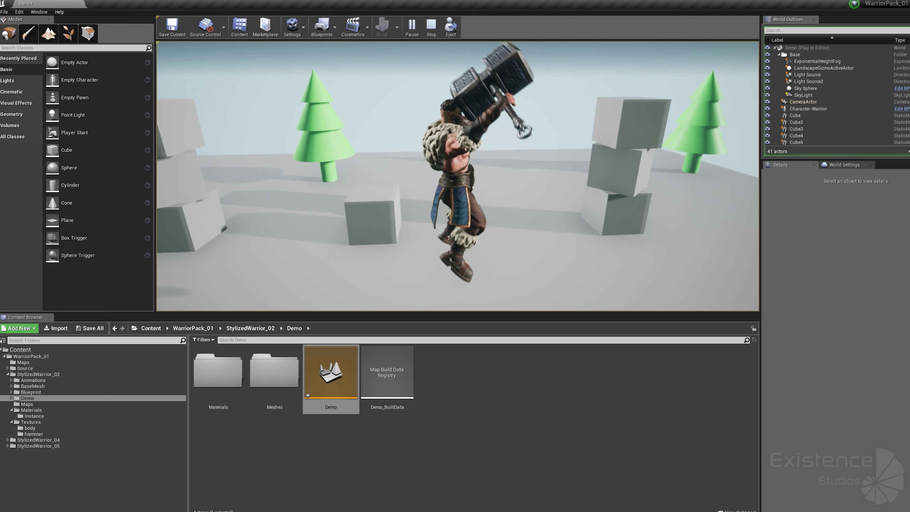
Step: Run through the Demo level with the hammer drawn, swing it among the cubes and trees, and stop the play session
{"action": "key", "text": "w"}
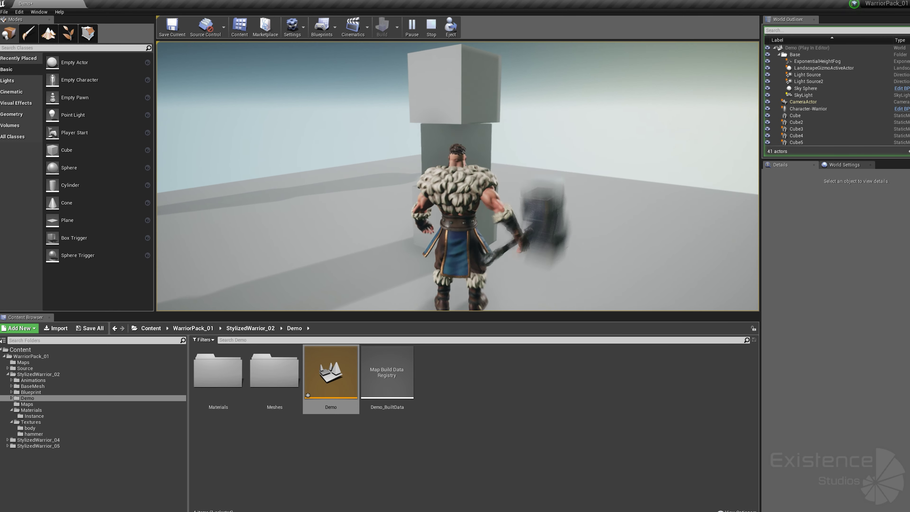
{"action": "key", "text": "w"}
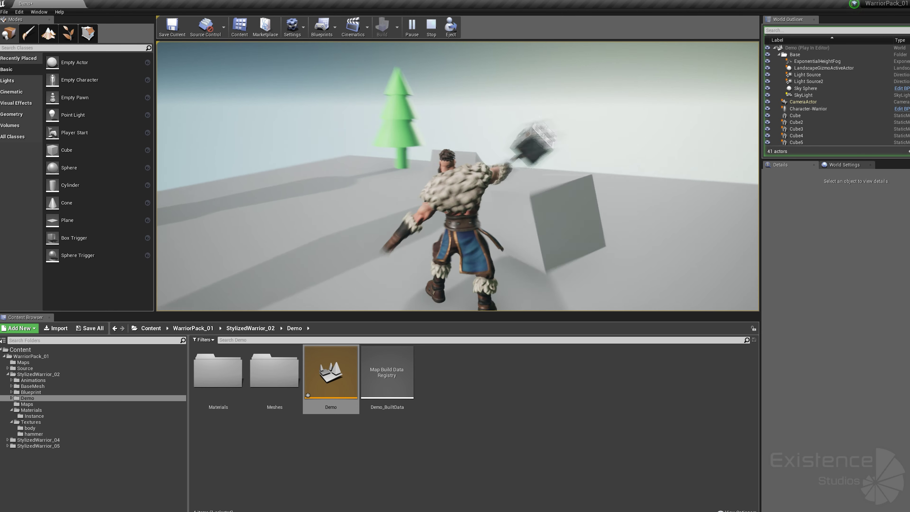
{"action": "key", "text": "w"}
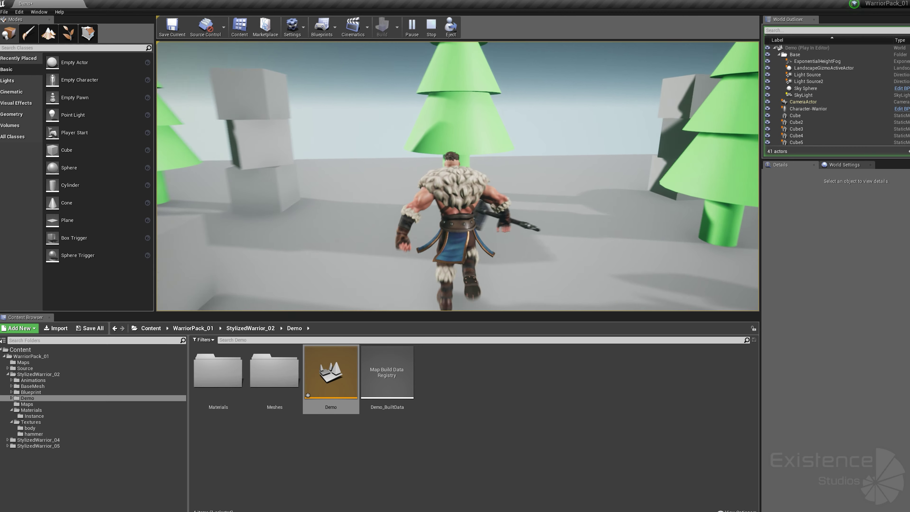
{"action": "key", "text": "w"}
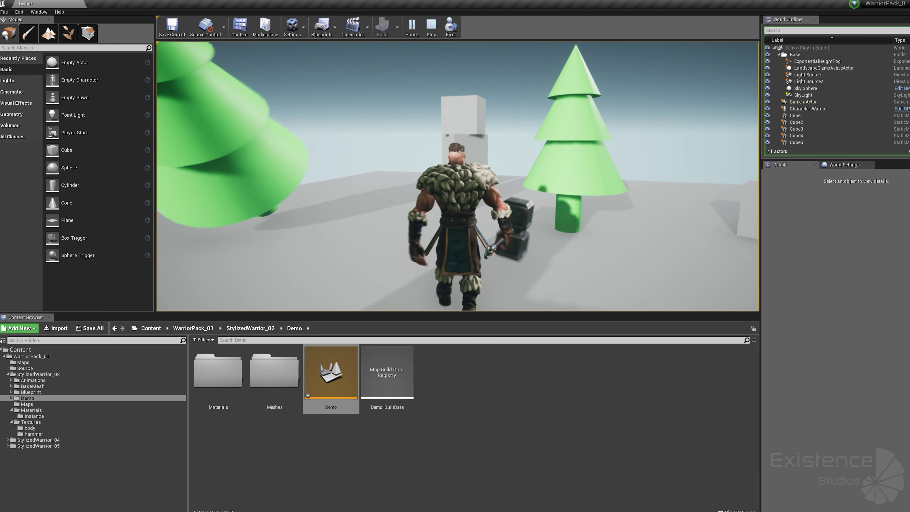
{"action": "key", "text": "w"}
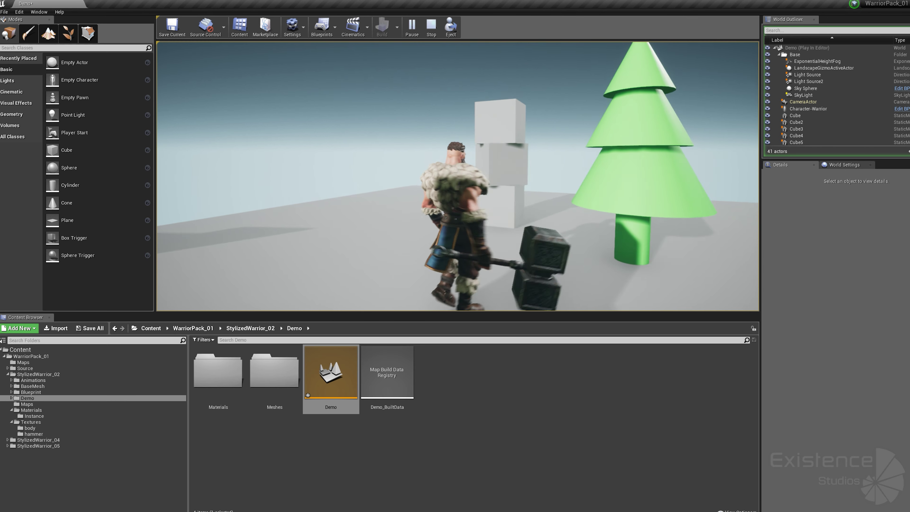
{"action": "key", "text": "w"}
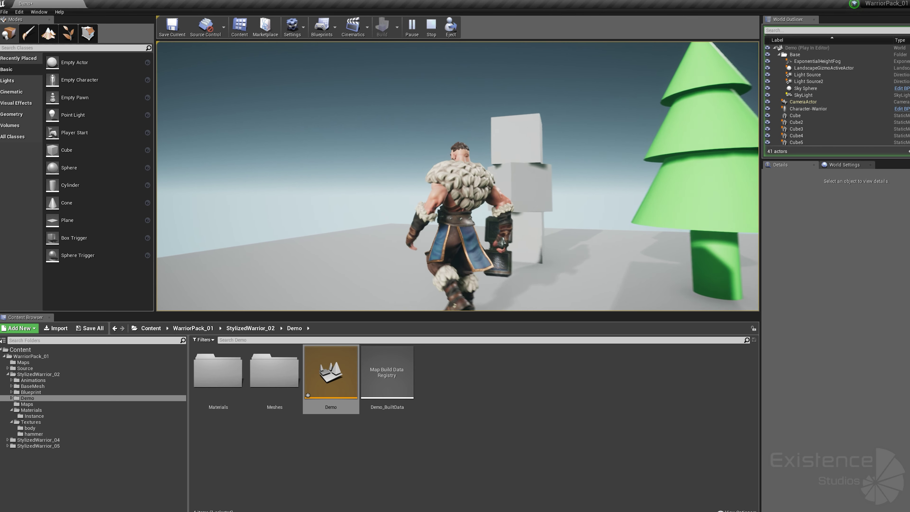
{"action": "key", "text": "w"}
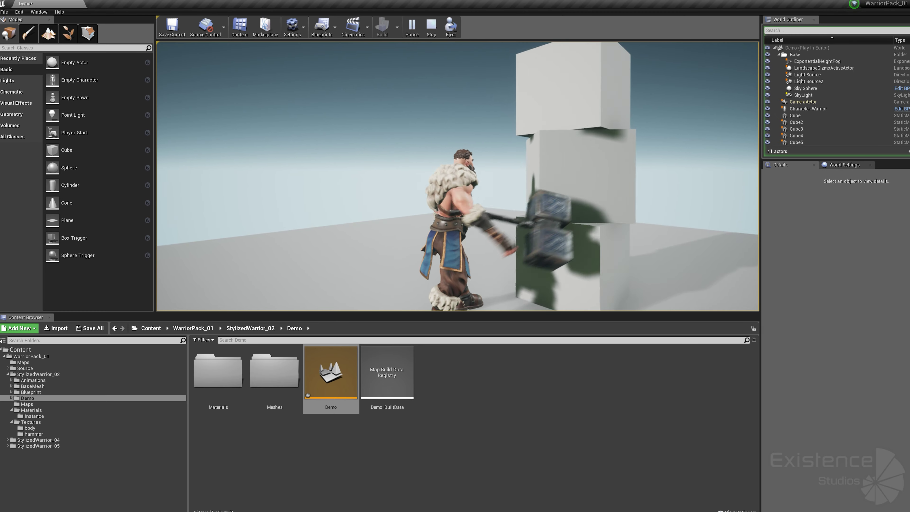
{"action": "key", "text": "w"}
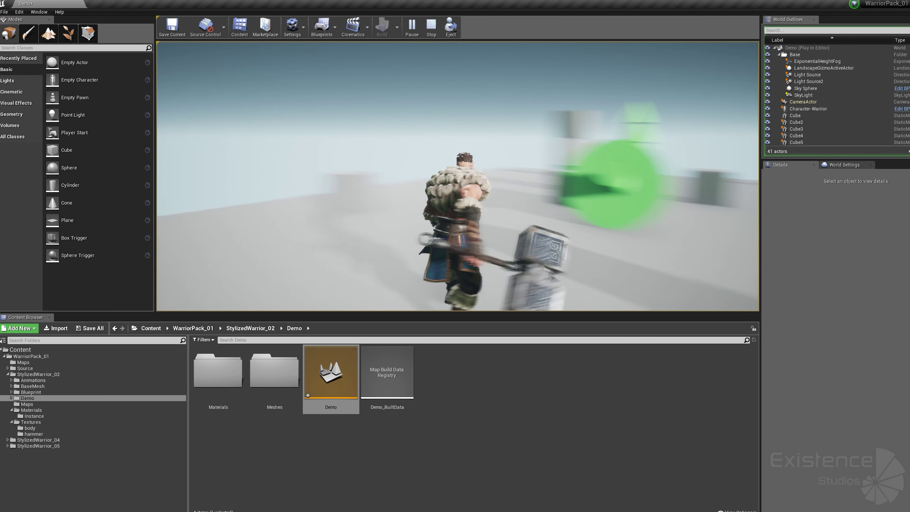
{"action": "key", "text": "w"}
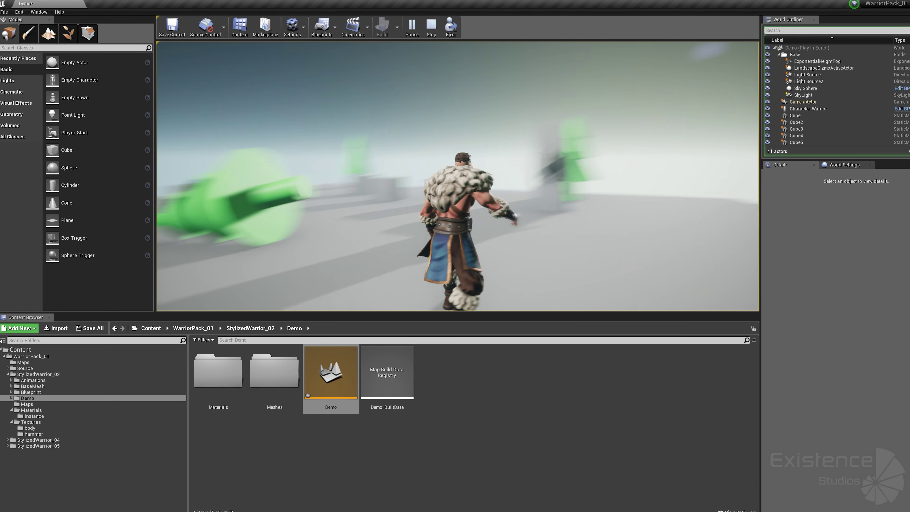
{"action": "key", "text": "w"}
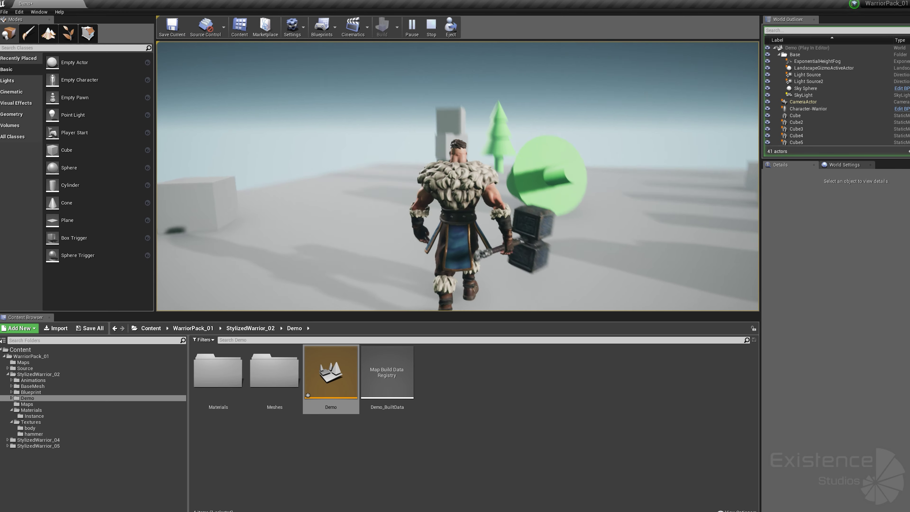
{"action": "key", "text": "w"}
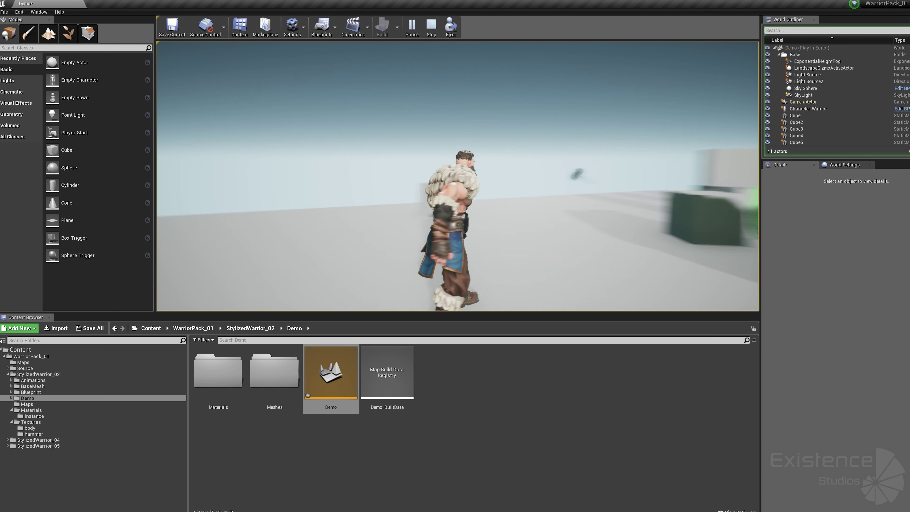
{"action": "key", "text": "w"}
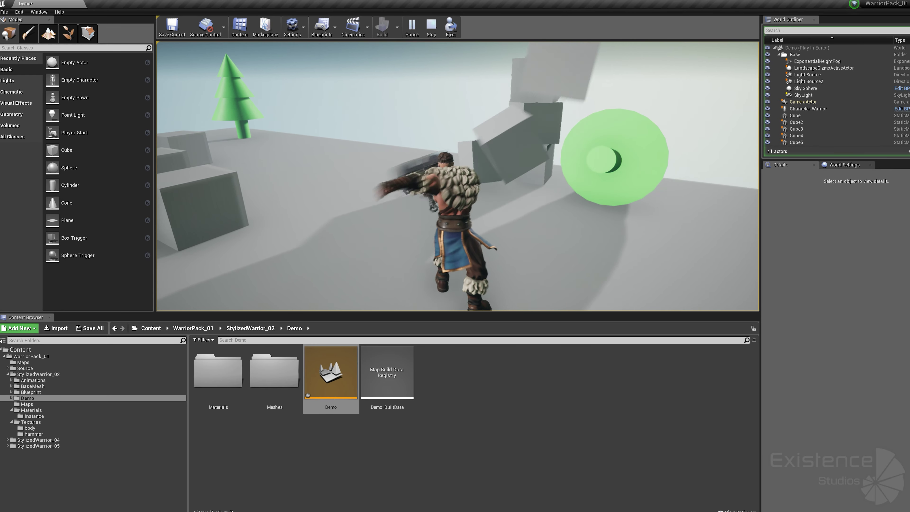
{"action": "key", "text": "Escape"}
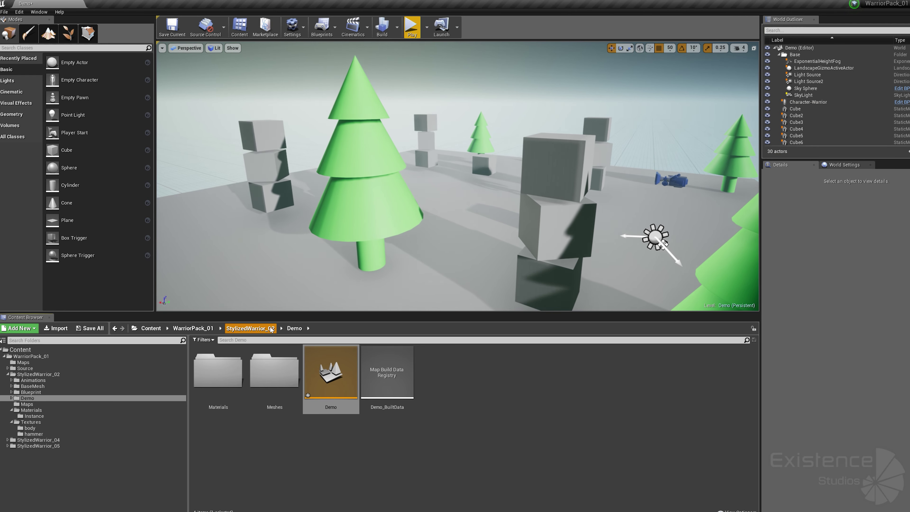
Step: Return to the pack's folder list and open StylizedWarrior_04's Animations folder
{"action": "left_click", "coordinate": [271, 329]}
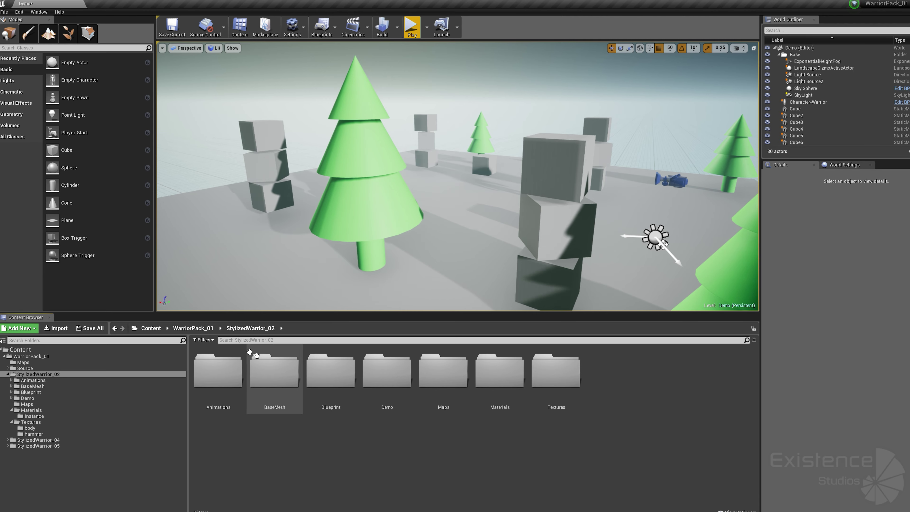
{"action": "left_click", "coordinate": [203, 329]}
{"action": "double_click", "coordinate": [386, 372]}
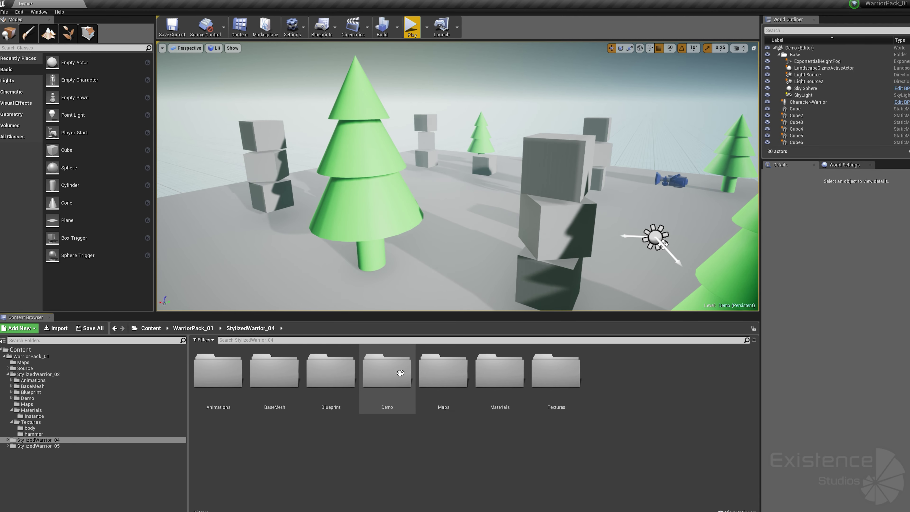
{"action": "double_click", "coordinate": [236, 376]}
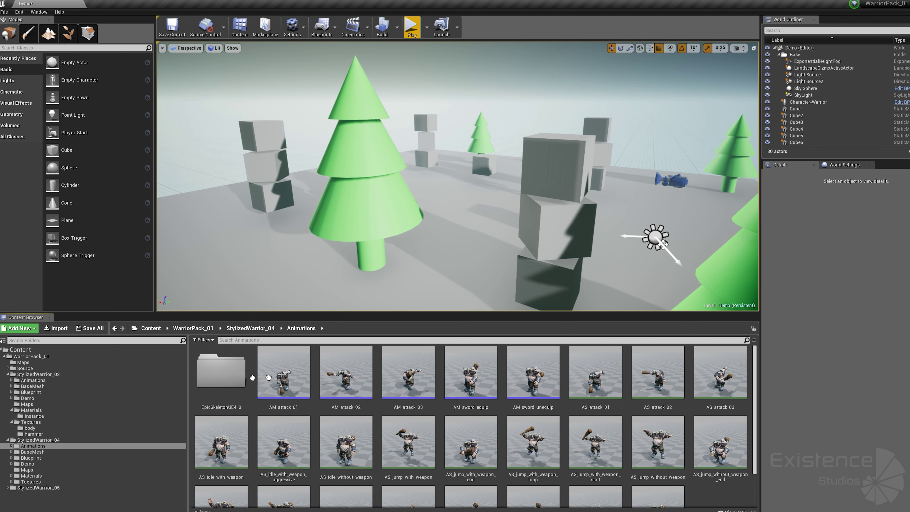
Step: Open AS_attack_01 and preview StylizedWarrior_04's attack, idle and jump animations one after another
{"action": "double_click", "coordinate": [590, 381]}
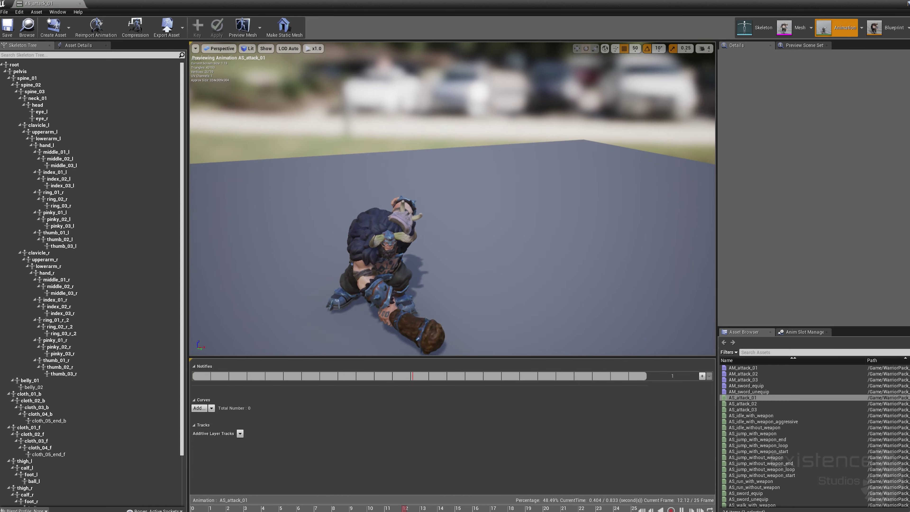
{"action": "left_click", "coordinate": [799, 404]}
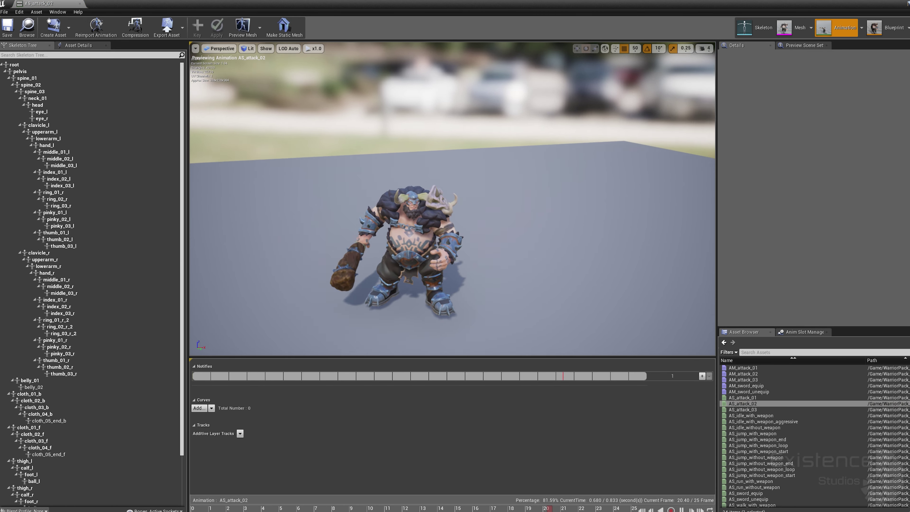
{"action": "left_click", "coordinate": [832, 409]}
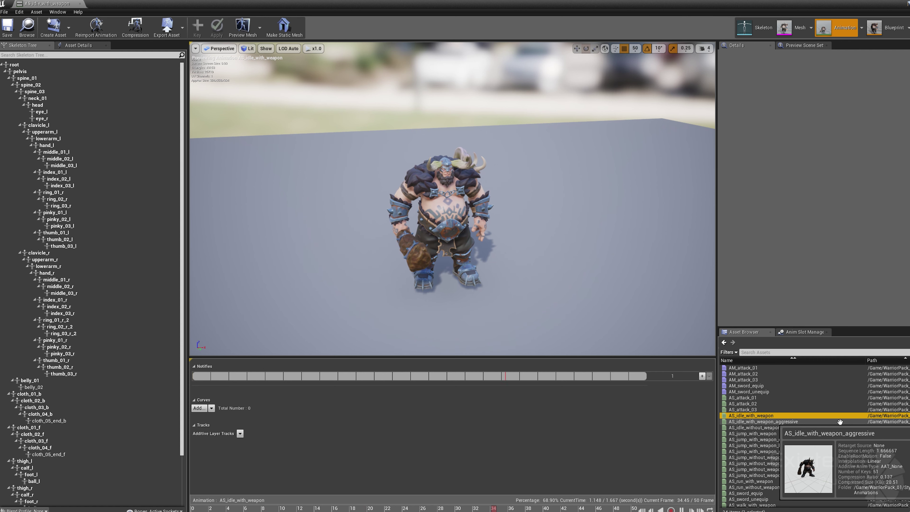
{"action": "scroll", "coordinate": [840, 422], "scroll_direction": "down", "scroll_amount": 2}
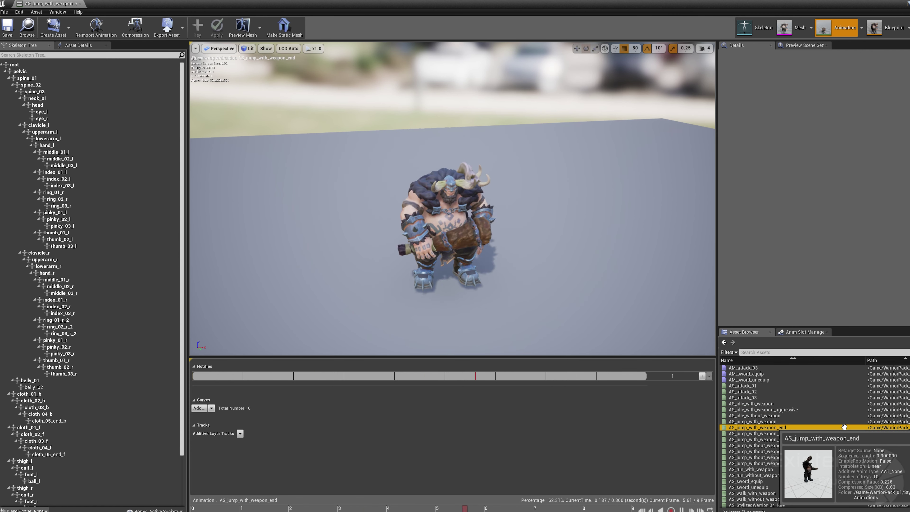
{"action": "scroll", "coordinate": [842, 416], "scroll_direction": "down", "scroll_amount": 3}
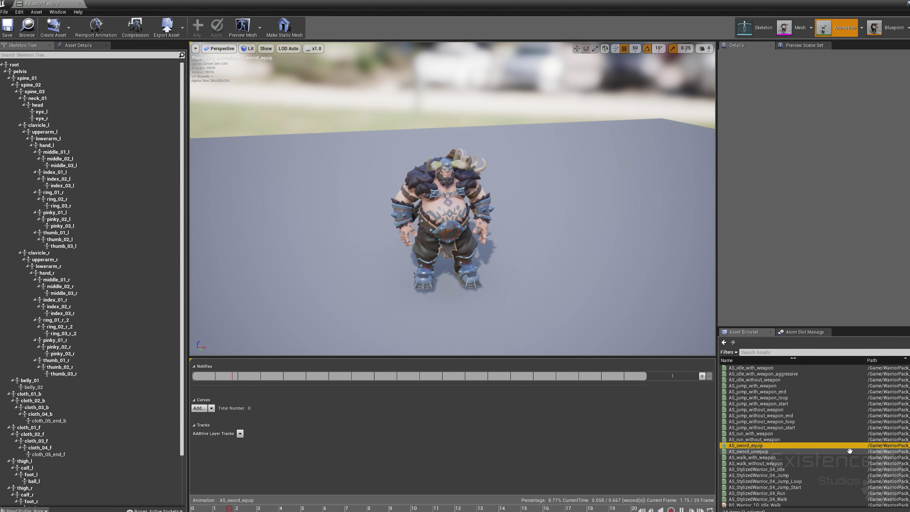
Step: Preview AS_sword_unequip, AS_walk_with_weapon and AS_walk_without_weapon on the warrior
{"action": "left_click", "coordinate": [850, 451]}
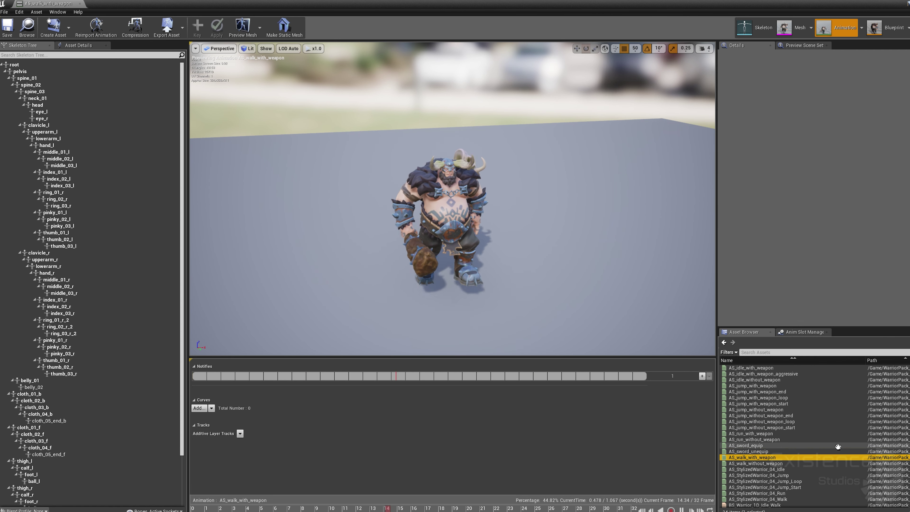
{"action": "left_click", "coordinate": [842, 463]}
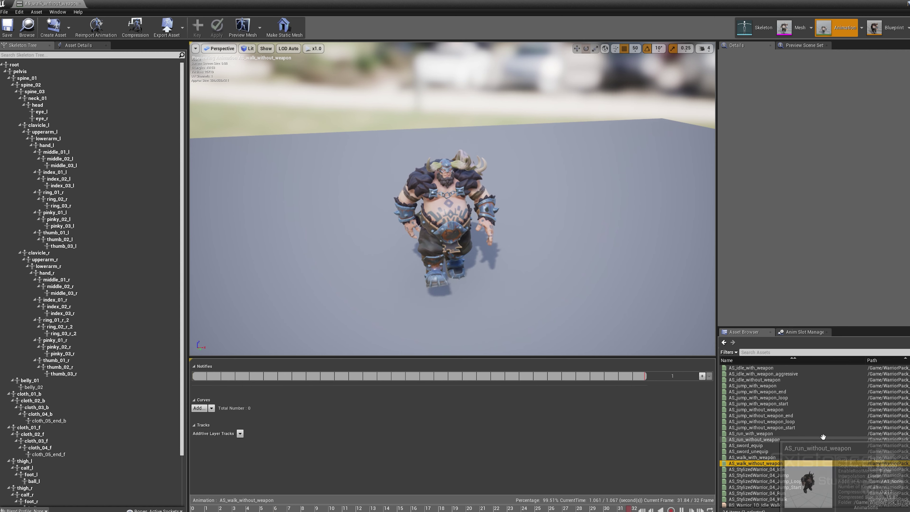
{"action": "key", "text": "w"}
{"action": "right_click_drag", "start_coordinate": [548, 249], "coordinate": [541, 248]}
{"action": "left_click_drag", "start_coordinate": [547, 201], "coordinate": [547, 229]}
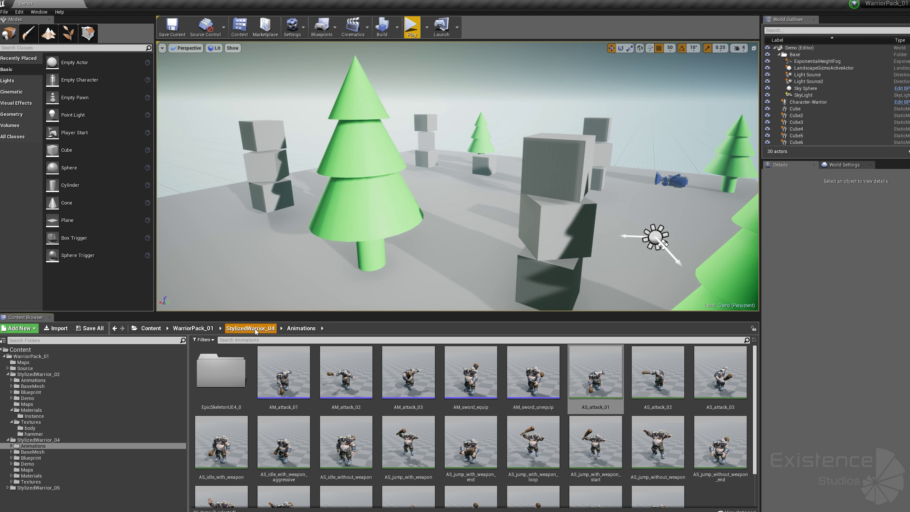
Step: Open SKEL_StylizedWarrior_04 from the BaseMesh folder and examine its retarget rig mapping and full bone hierarchy
{"action": "left_click", "coordinate": [256, 330]}
{"action": "double_click", "coordinate": [286, 371]}
{"action": "double_click", "coordinate": [423, 371]}
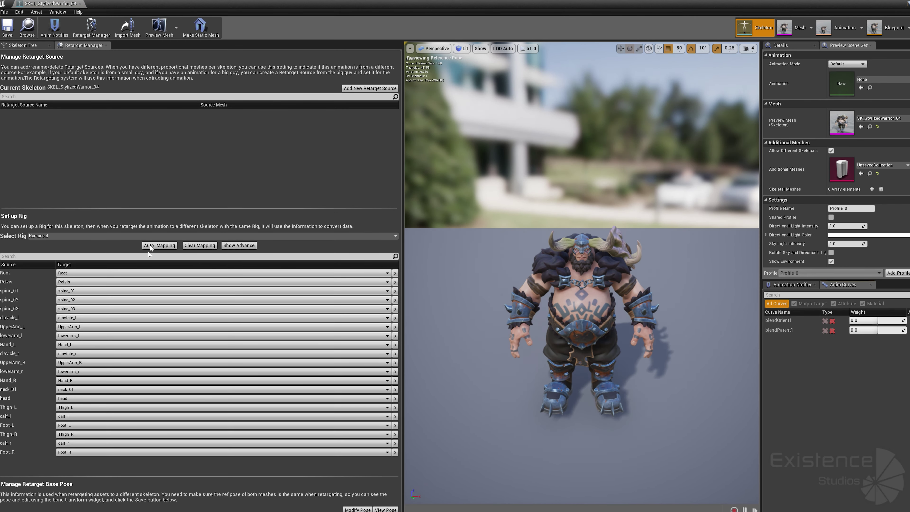
{"action": "left_click", "coordinate": [36, 46]}
{"action": "scroll", "coordinate": [225, 250], "scroll_direction": "down", "scroll_amount": 3}
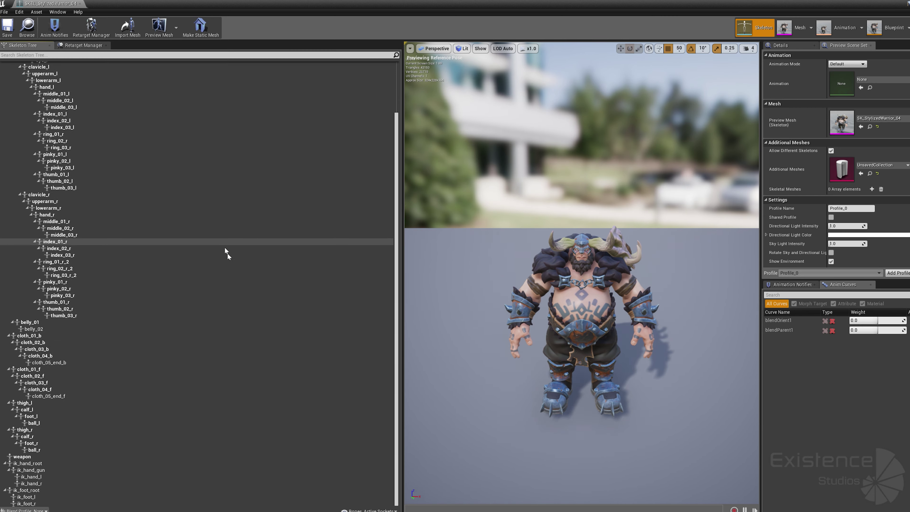
{"action": "scroll", "coordinate": [233, 342], "scroll_direction": "up", "scroll_amount": 3}
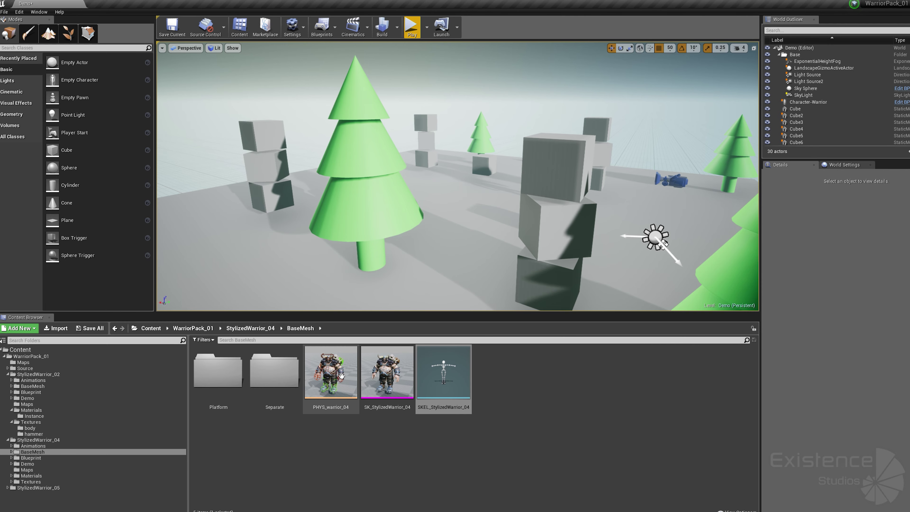
Step: Open the PHYS_warrior_04 physics asset and simulate the warrior's ragdoll, pulling on the body
{"action": "double_click", "coordinate": [341, 375]}
{"action": "left_click", "coordinate": [335, 27]}
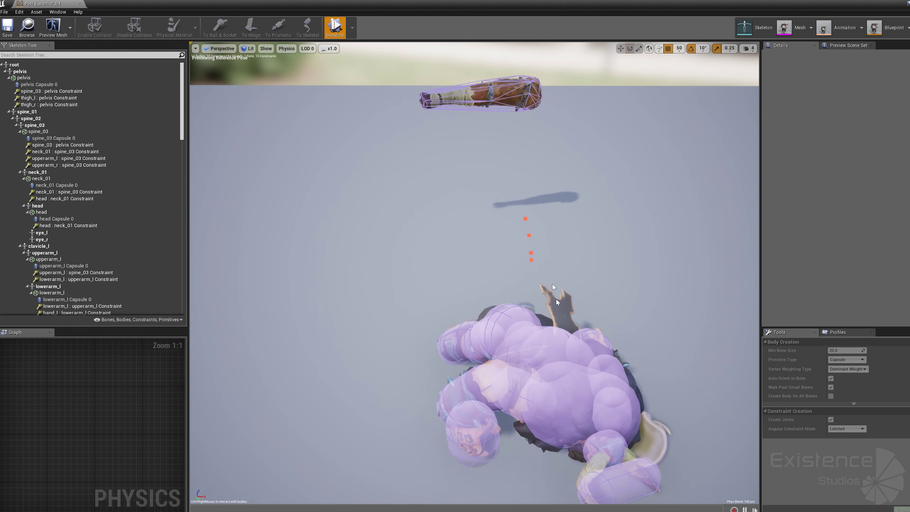
{"action": "right_click_drag", "start_coordinate": [557, 305], "coordinate": [509, 161], "text": "ctrl"}
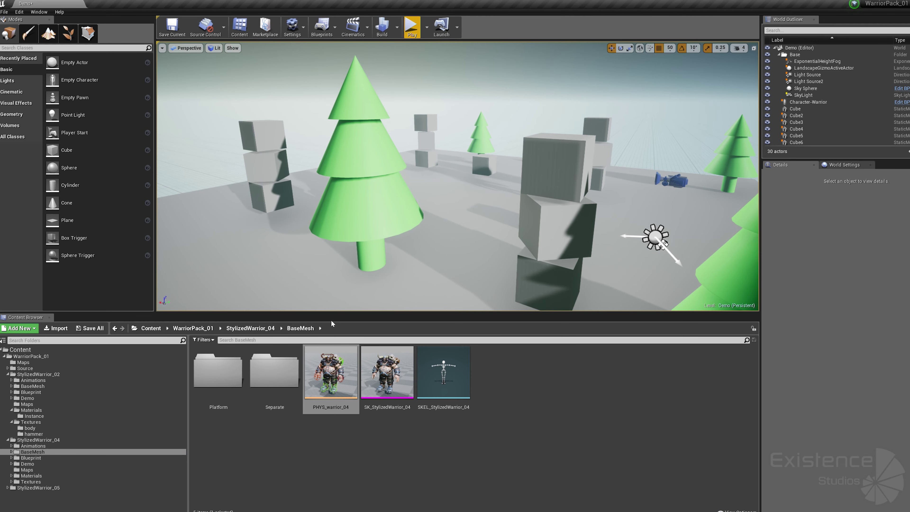
Step: View the modular parts in BaseMesh's Separate folder, and go to StylizedWarrior_04's Blueprint folder
{"action": "left_click", "coordinate": [283, 372]}
{"action": "double_click", "coordinate": [283, 371]}
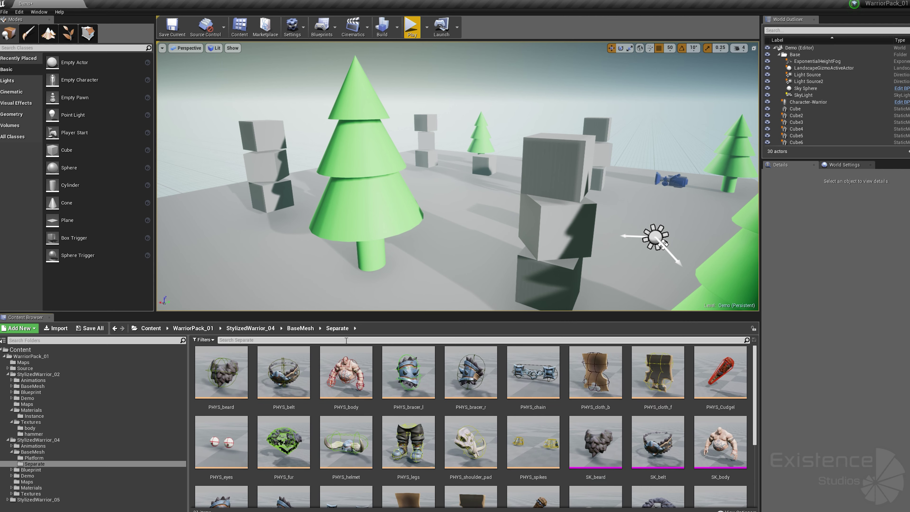
{"action": "left_click", "coordinate": [262, 328]}
{"action": "double_click", "coordinate": [329, 369]}
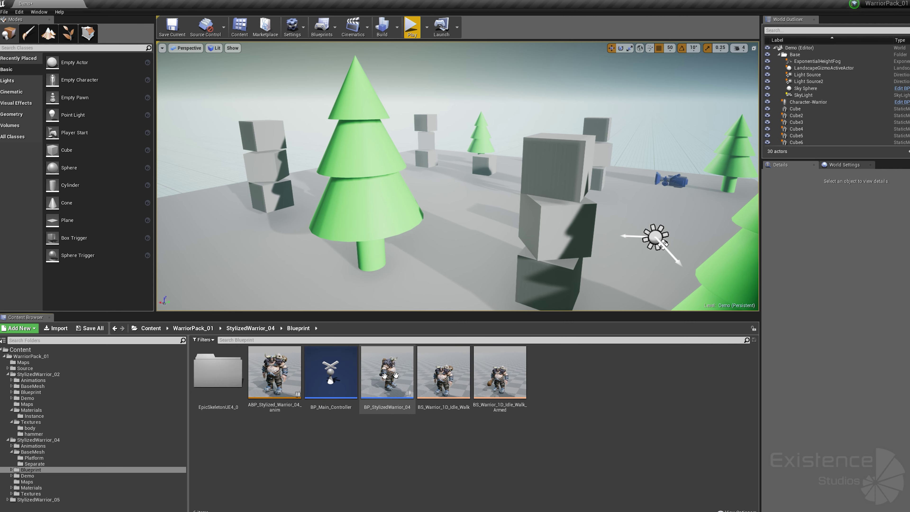
Step: Open BP_StylizedWarrior_04, examine its Event Graph and view the assembled character with the SK_fur part selected
{"action": "double_click", "coordinate": [386, 369]}
{"action": "left_click", "coordinate": [312, 45]}
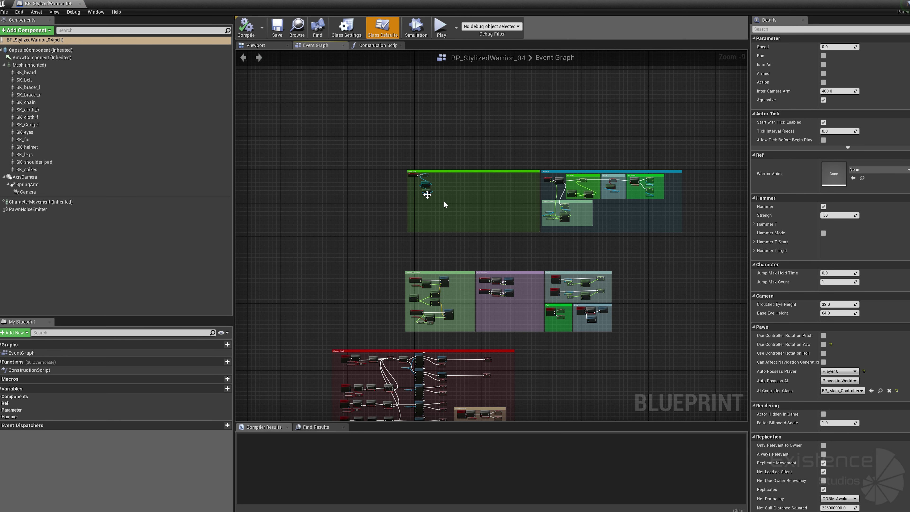
{"action": "left_click", "coordinate": [274, 48]}
{"action": "left_click", "coordinate": [503, 228]}
{"action": "left_click_drag", "start_coordinate": [503, 228], "coordinate": [492, 224], "text": "alt"}
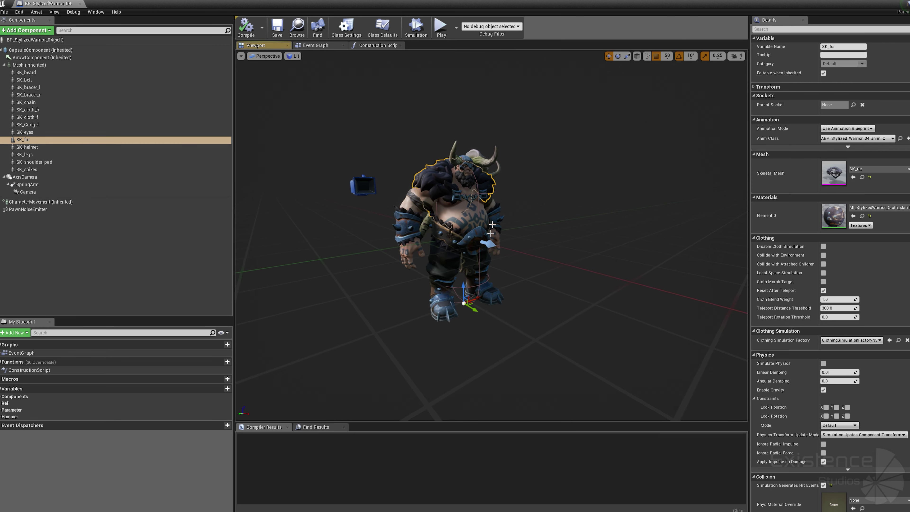
Step: Try moving the warrior's body mesh and SK_belt to show they are separate parts, and undo the moves
{"action": "left_click", "coordinate": [465, 187]}
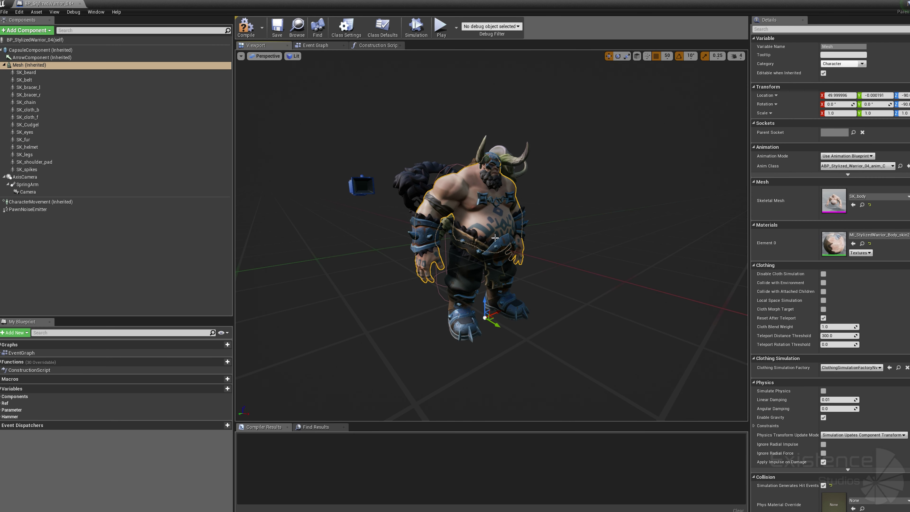
{"action": "left_click", "coordinate": [495, 238]}
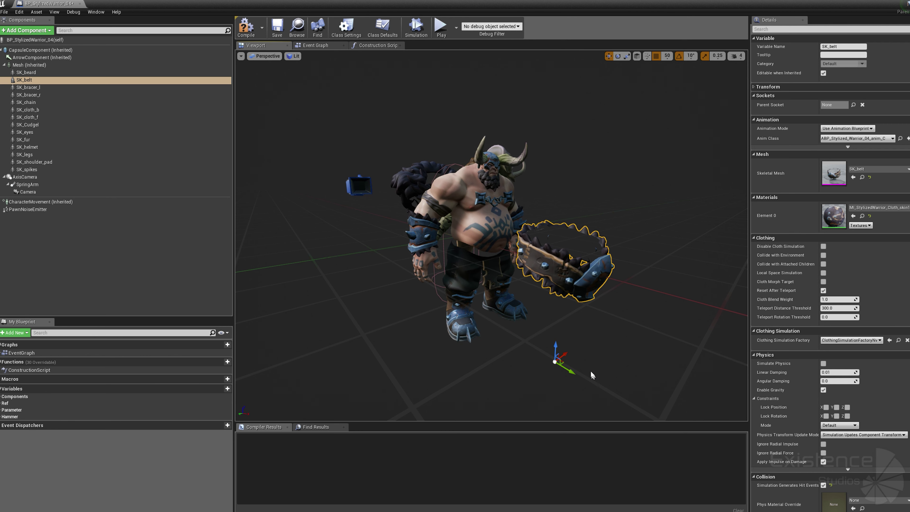
{"action": "key", "text": "ctrl+z"}
{"action": "left_click", "coordinate": [555, 328]}
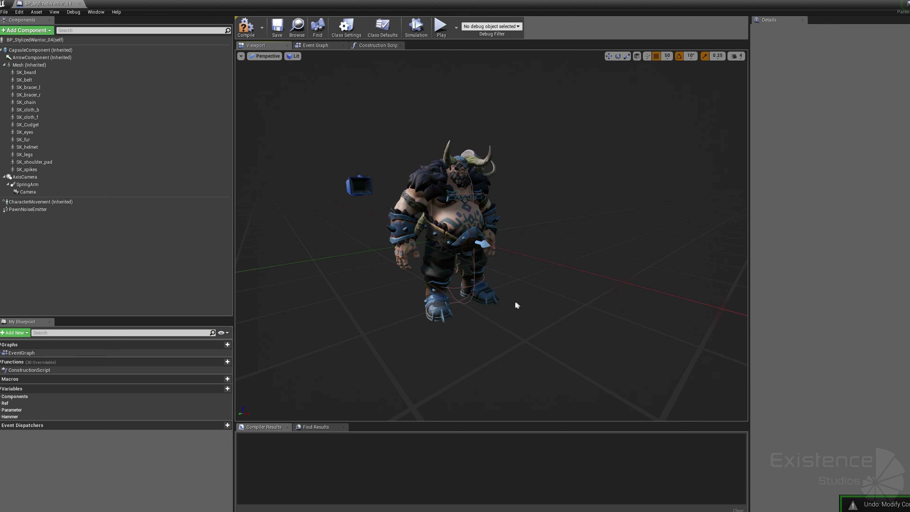
Step: Try moving SK_bracer_l and SK_helmet away from the warrior, undo the moves and close the blueprint
{"action": "left_click", "coordinate": [487, 295]}
{"action": "left_click", "coordinate": [490, 222]}
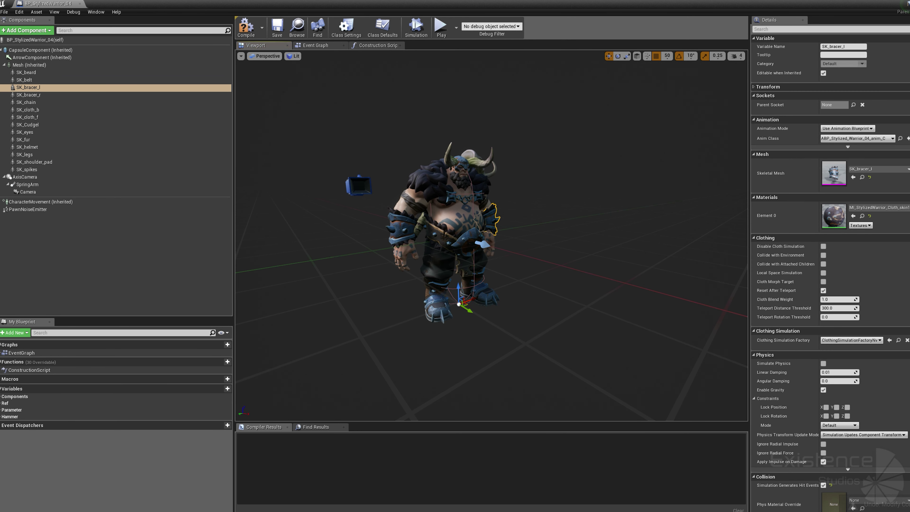
{"action": "key", "text": "ctrl+z"}
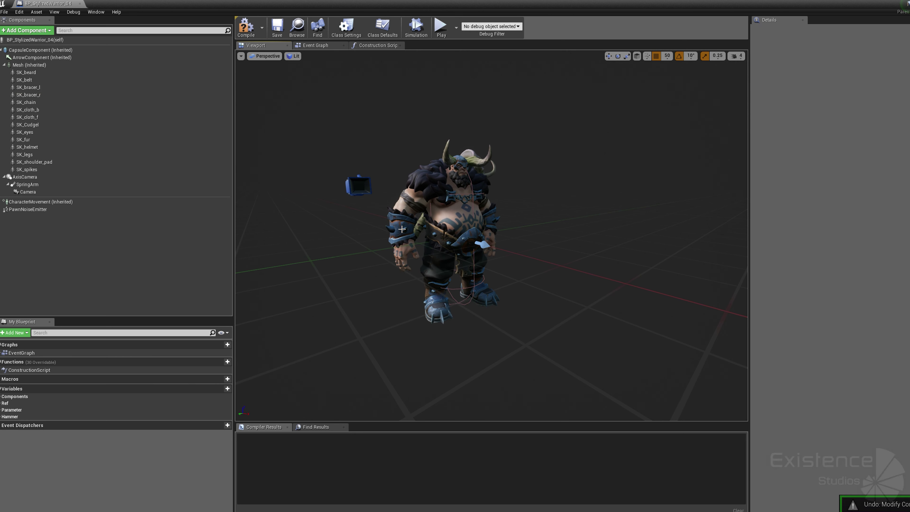
{"action": "key", "text": "ctrl+z"}
{"action": "key", "text": "ctrl+z"}
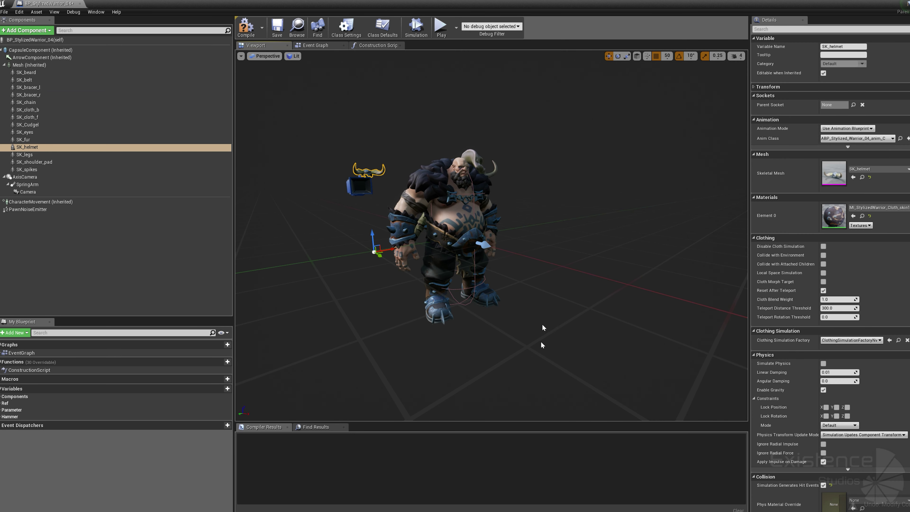
{"action": "key", "text": "f"}
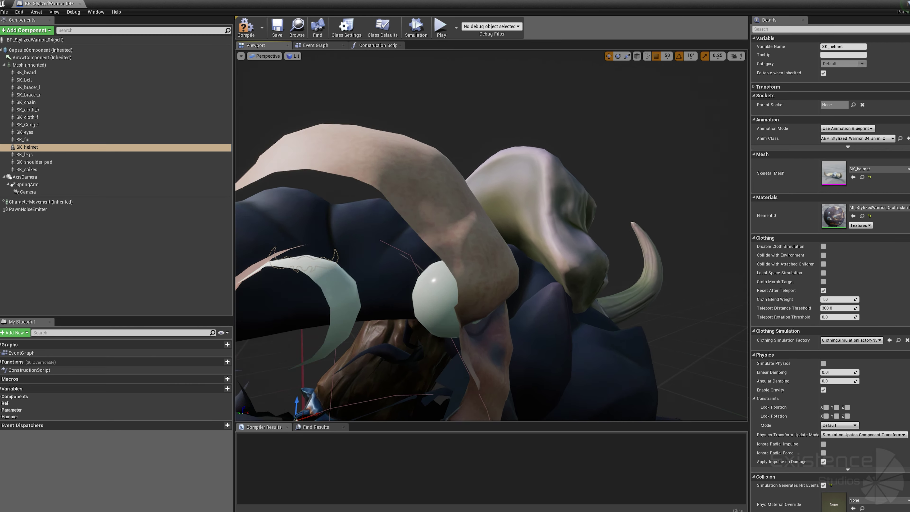
{"action": "scroll", "coordinate": [520, 237], "scroll_direction": "down", "scroll_amount": 10}
{"action": "key", "text": "ctrl+z"}
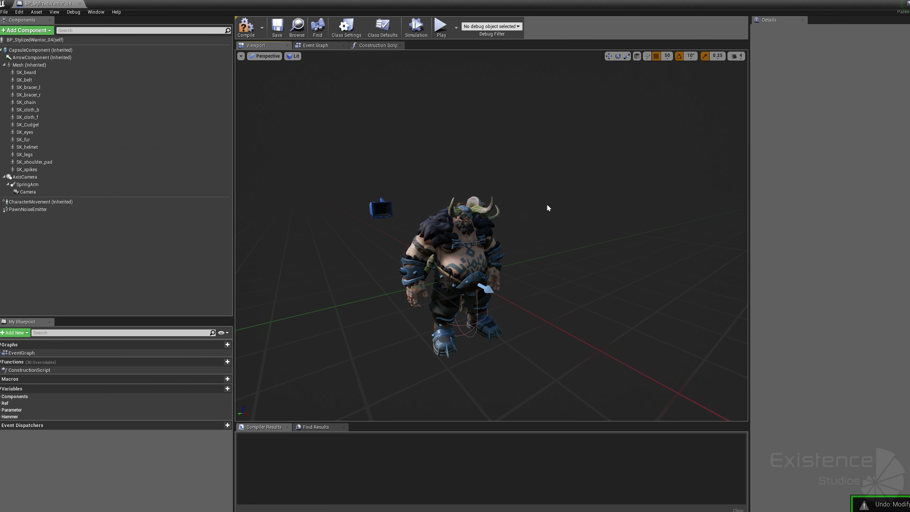
{"action": "left_click", "coordinate": [909, 4]}
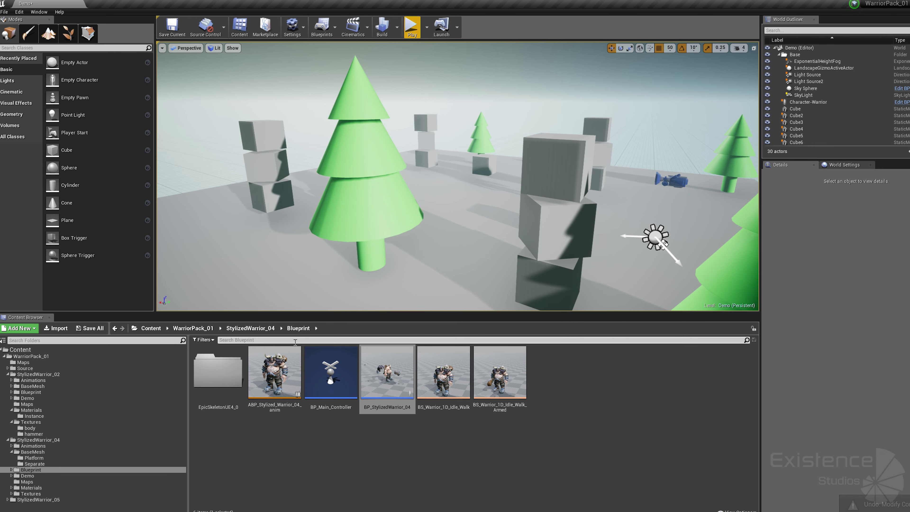
Step: Load the StylizedWarrior_04 level from the warrior's Maps folder and look over its showcase scene
{"action": "left_click", "coordinate": [240, 329]}
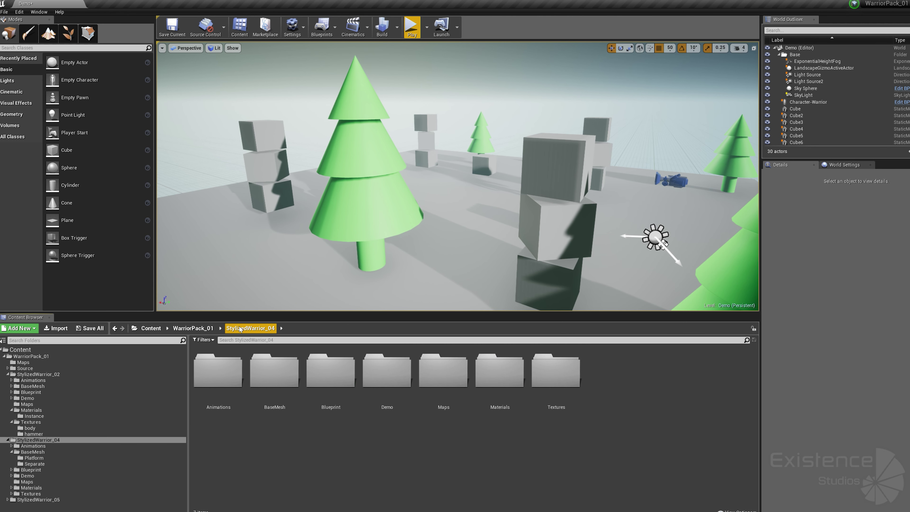
{"action": "double_click", "coordinate": [443, 371]}
{"action": "double_click", "coordinate": [225, 374]}
{"action": "left_click", "coordinate": [512, 325]}
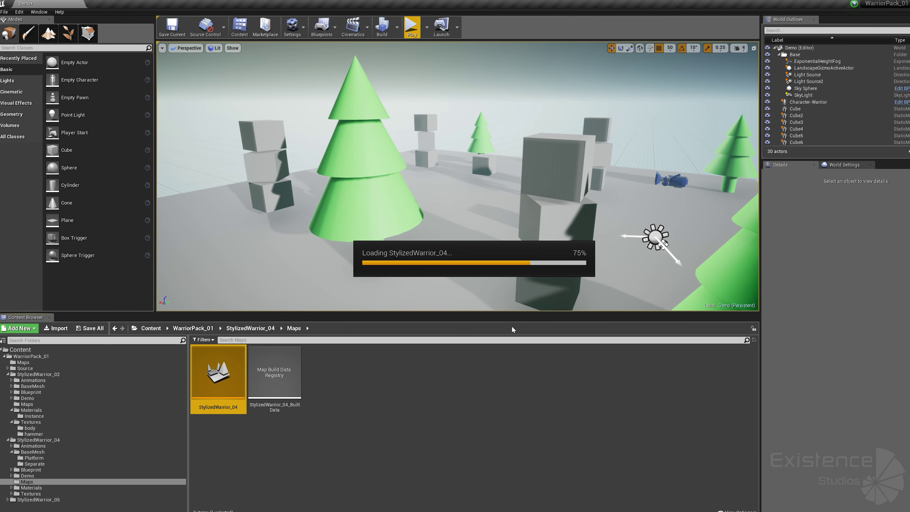
{"action": "right_click_drag", "start_coordinate": [458, 176], "coordinate": [498, 195]}
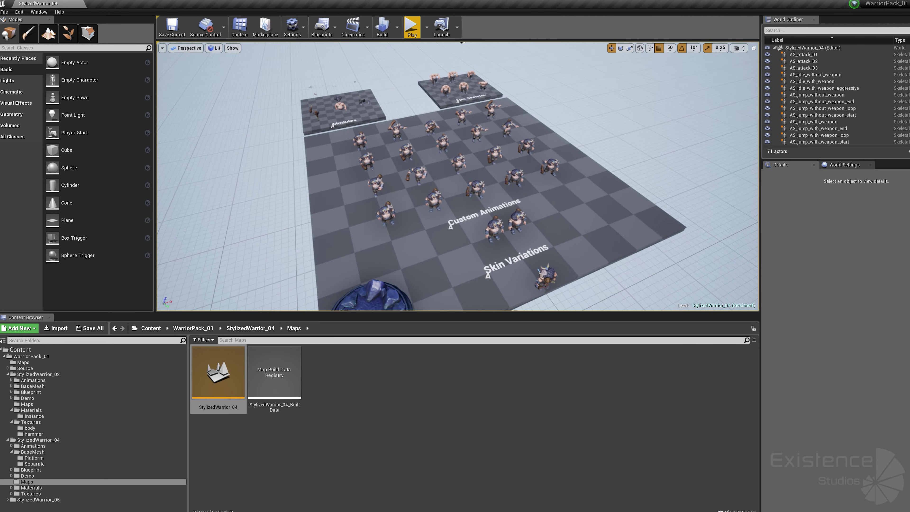
Step: Load the Demo level from StylizedWarrior_04's Demo folder and start playing it in the editor
{"action": "left_click", "coordinate": [250, 328]}
{"action": "double_click", "coordinate": [386, 370]}
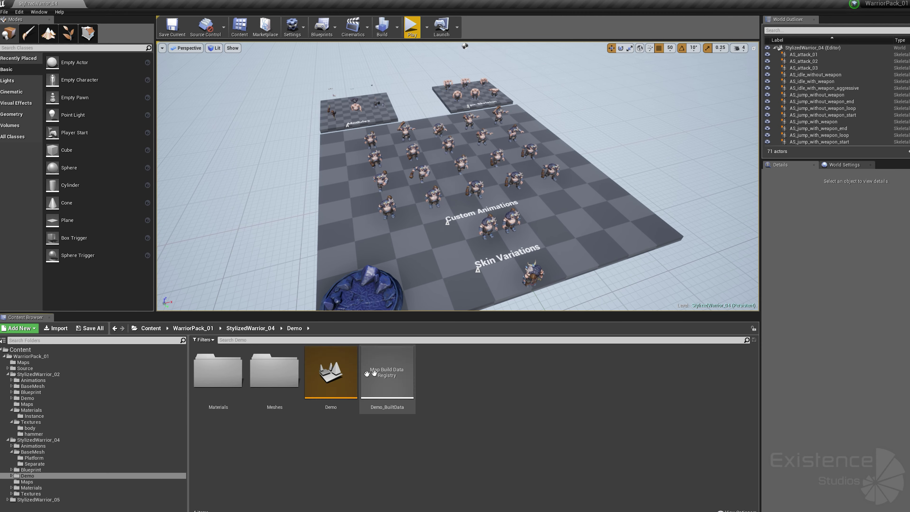
{"action": "double_click", "coordinate": [321, 369]}
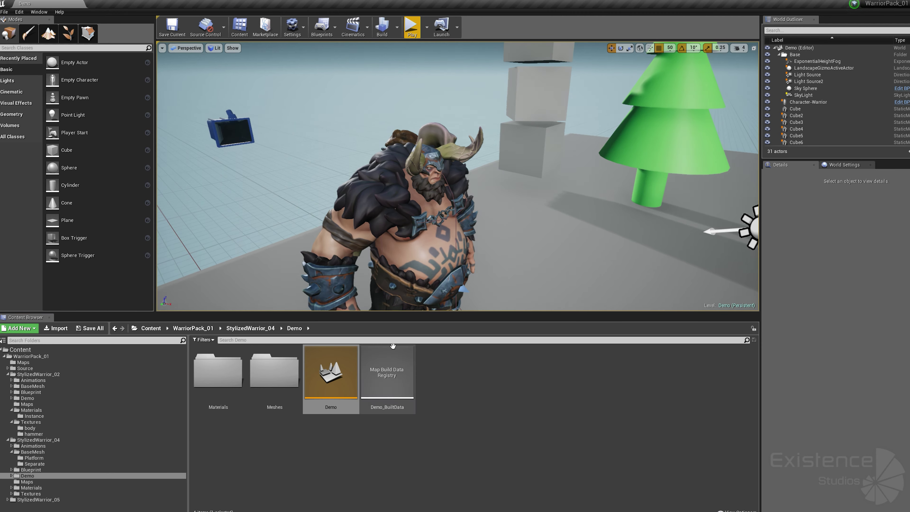
{"action": "left_click", "coordinate": [411, 26]}
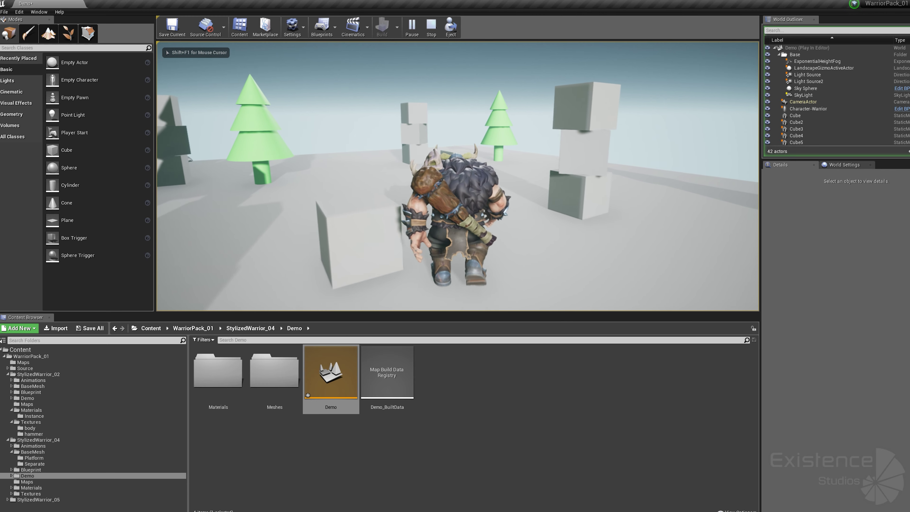
Step: Run the warrior around the Demo level with the cudgel on his back and in hand, and stop the play session
{"action": "key", "text": "w"}
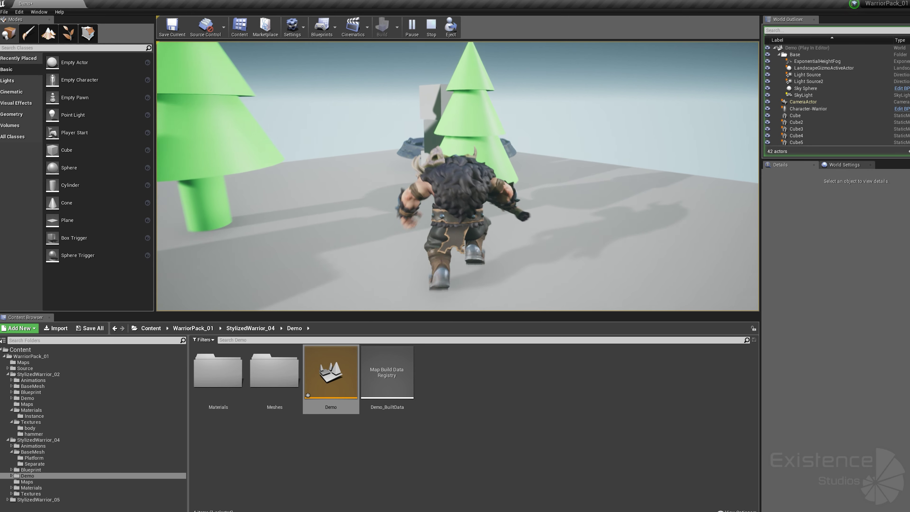
{"action": "key", "text": "w"}
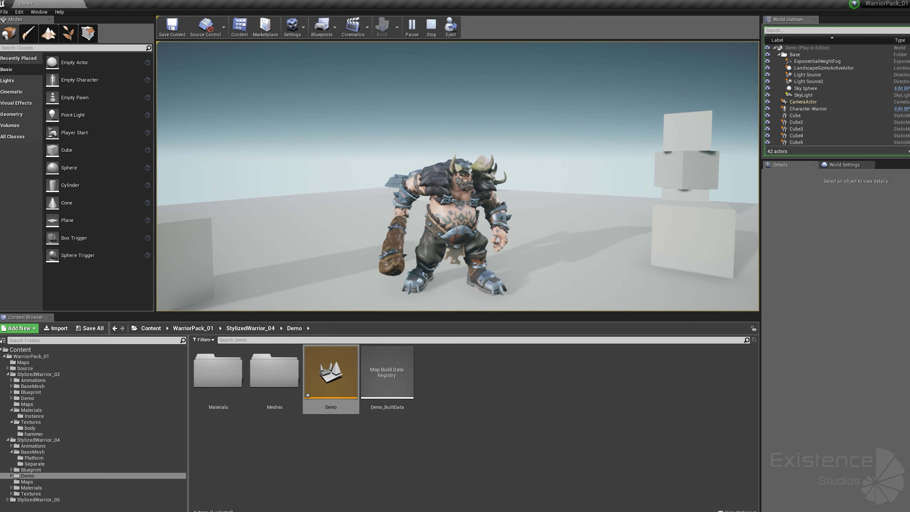
{"action": "key", "text": "Escape"}
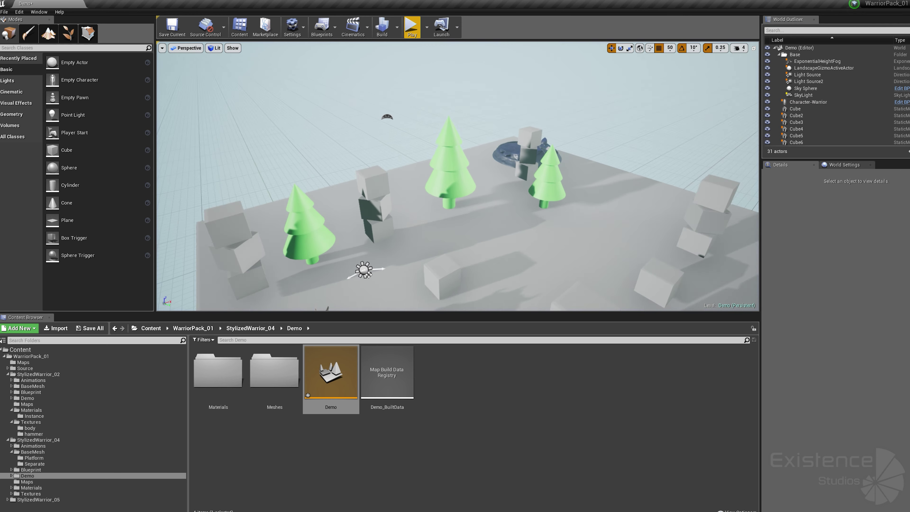
Step: Save the current level and browse StylizedWarrior_04's Materials folder, including the Cudgel materials
{"action": "key", "text": "ctrl+s"}
{"action": "left_click", "coordinate": [237, 328]}
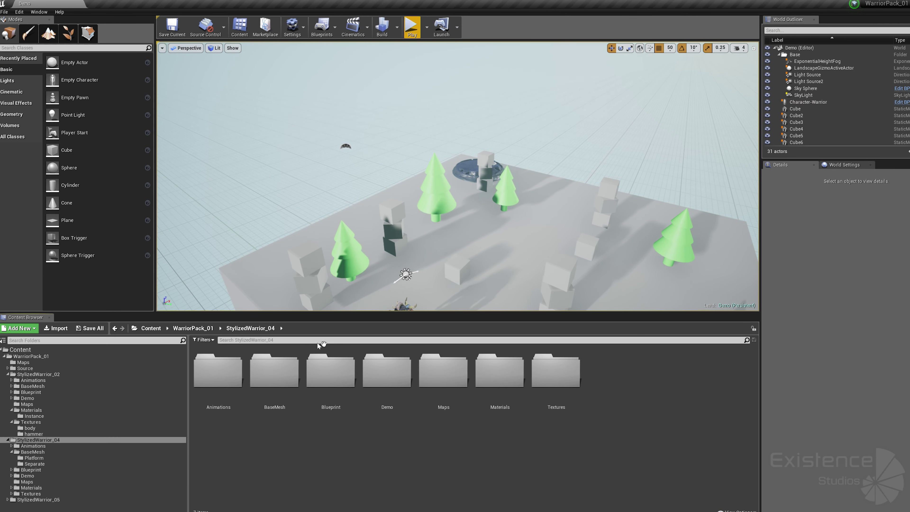
{"action": "double_click", "coordinate": [500, 371]}
{"action": "left_click", "coordinate": [273, 374]}
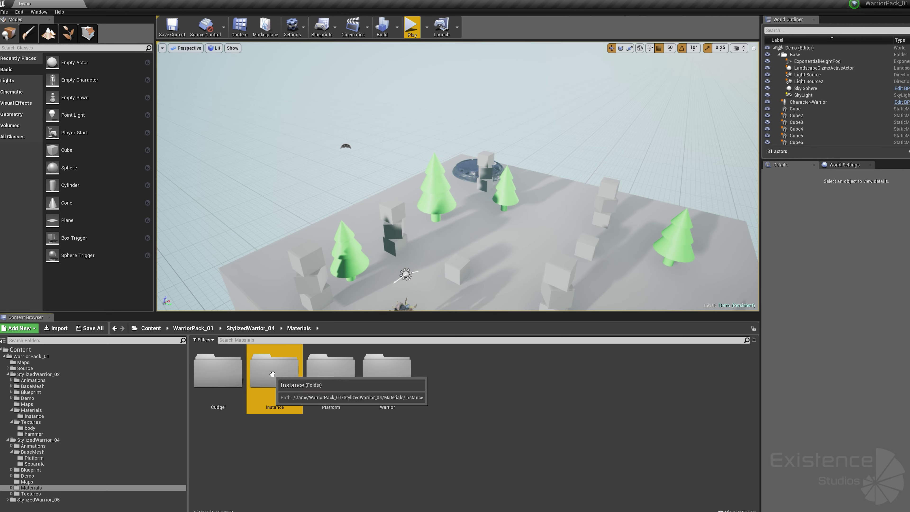
{"action": "double_click", "coordinate": [233, 374]}
{"action": "left_click", "coordinate": [299, 329]}
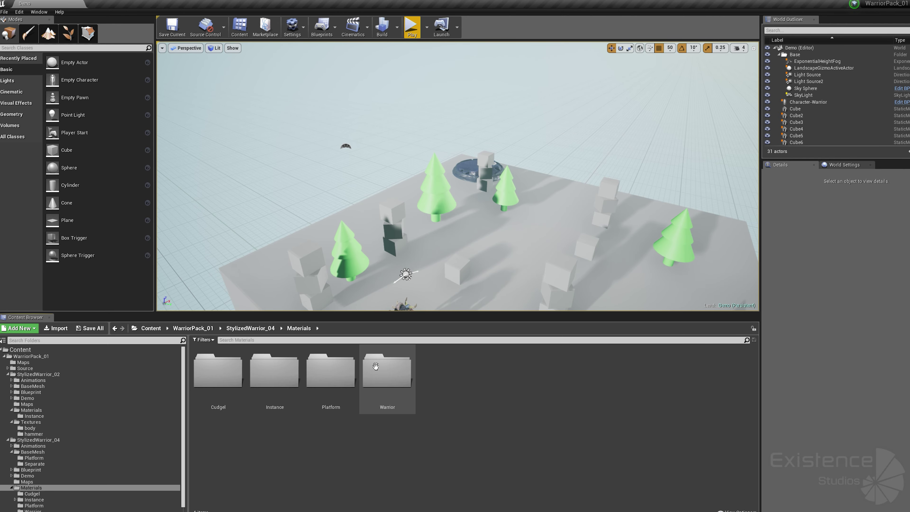
Step: Open M_StylizedWarrior_Body from StylizedWarrior_04's Warrior materials and look over its node graph
{"action": "double_click", "coordinate": [387, 372]}
{"action": "double_click", "coordinate": [274, 372]}
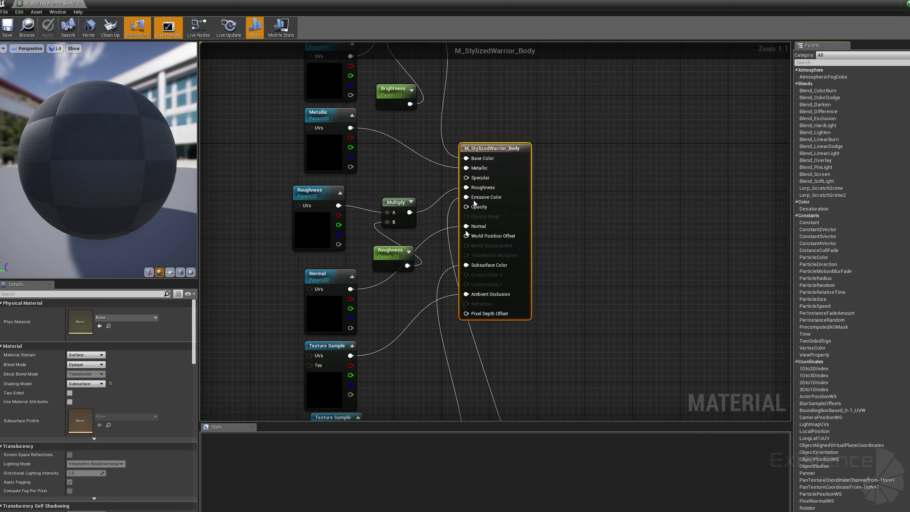
{"action": "scroll", "coordinate": [474, 199], "scroll_direction": "down", "scroll_amount": 8}
{"action": "scroll", "coordinate": [474, 199], "scroll_direction": "up", "scroll_amount": 2}
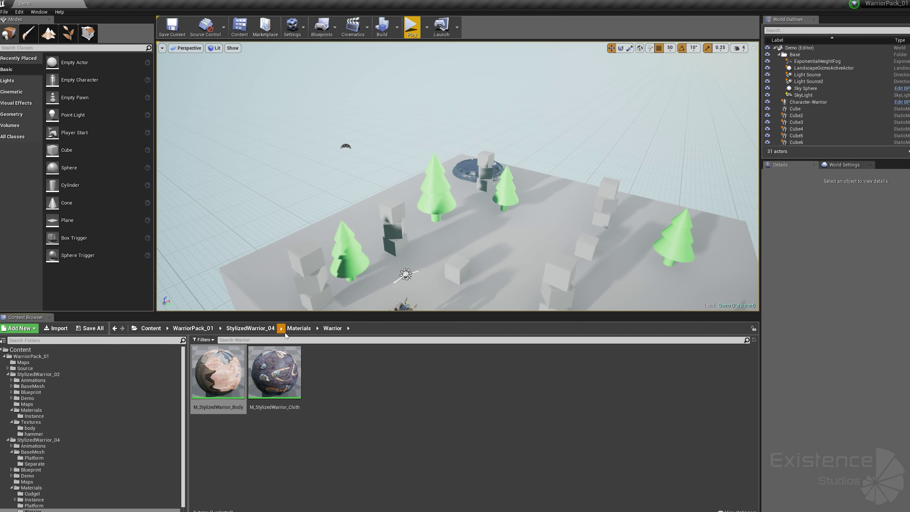
Step: Browse the warrior's material instances in the Materials/Instance/Warrior folder, including the Tattoo subfolder
{"action": "left_click", "coordinate": [296, 332]}
{"action": "double_click", "coordinate": [269, 373]}
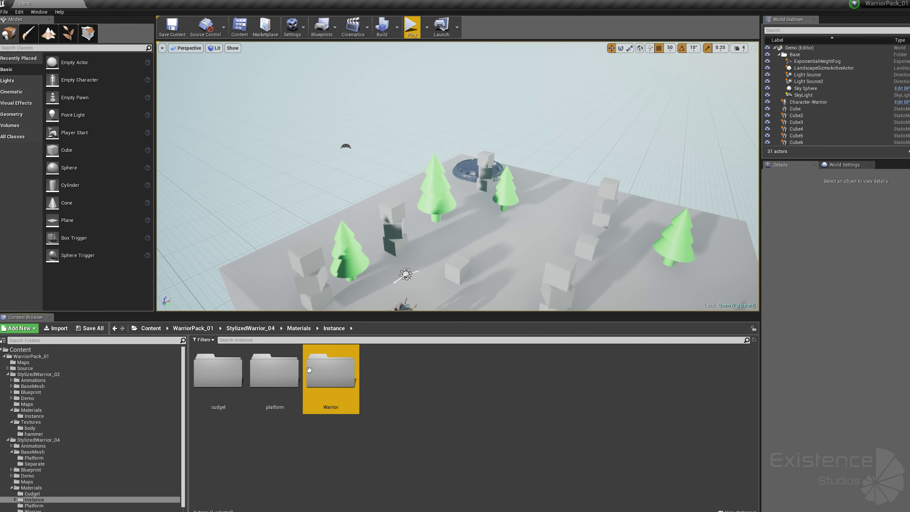
{"action": "double_click", "coordinate": [330, 372]}
{"action": "double_click", "coordinate": [248, 375]}
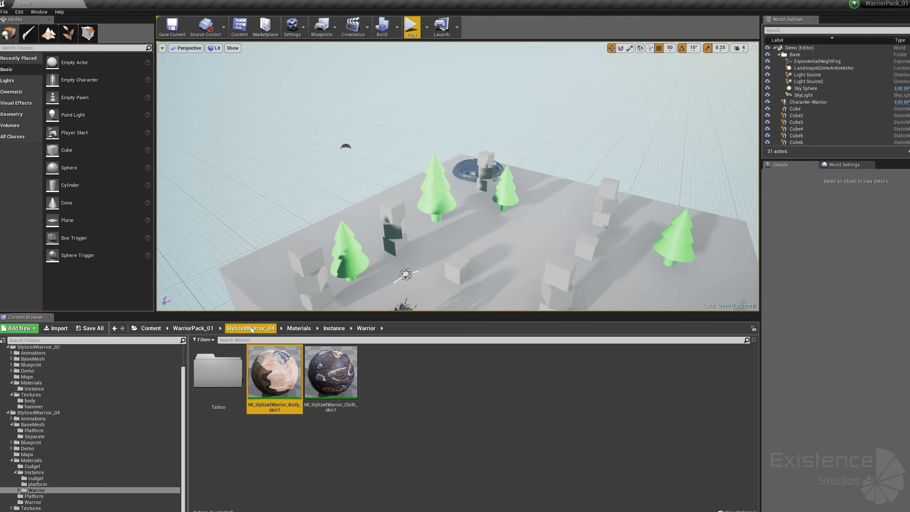
Step: Browse StylizedWarrior_04's Textures folder and its warrior subfolder
{"action": "left_click", "coordinate": [251, 328]}
{"action": "double_click", "coordinate": [512, 379]}
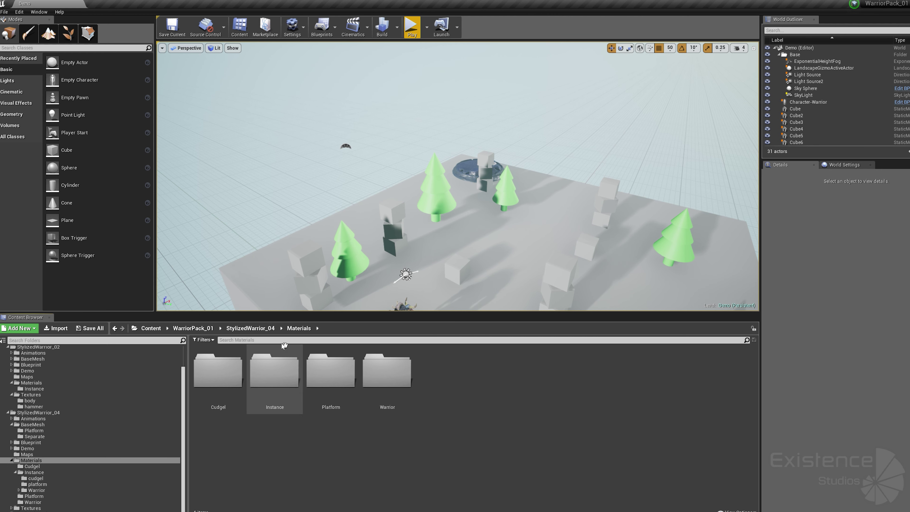
{"action": "left_click", "coordinate": [251, 329]}
{"action": "double_click", "coordinate": [555, 373]}
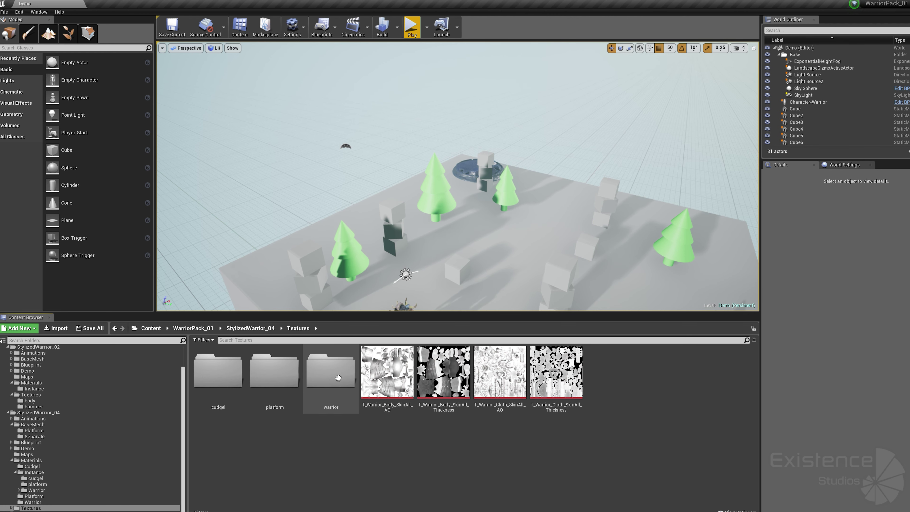
{"action": "double_click", "coordinate": [331, 373]}
Step: Load the Demo level from StylizedWarrior_05's Demo folder, and play it in the editor before ending the session
{"action": "left_click", "coordinate": [195, 329]}
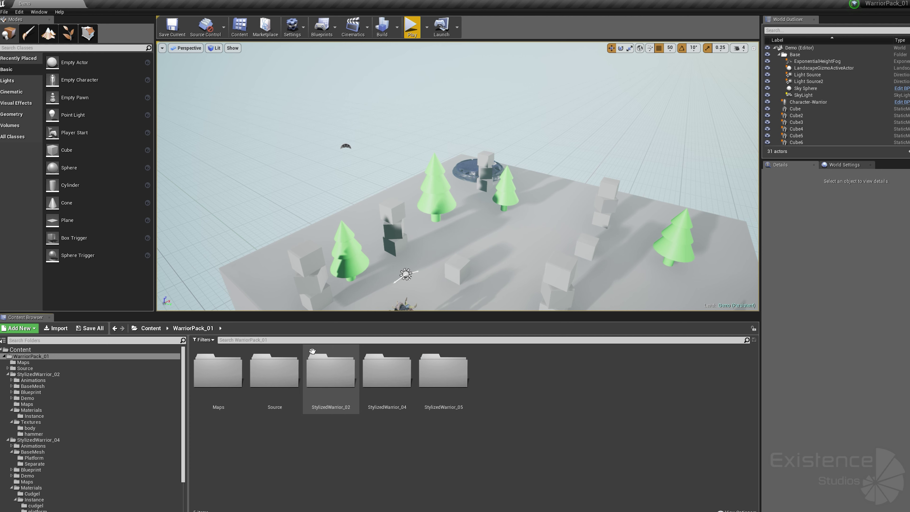
{"action": "double_click", "coordinate": [425, 376]}
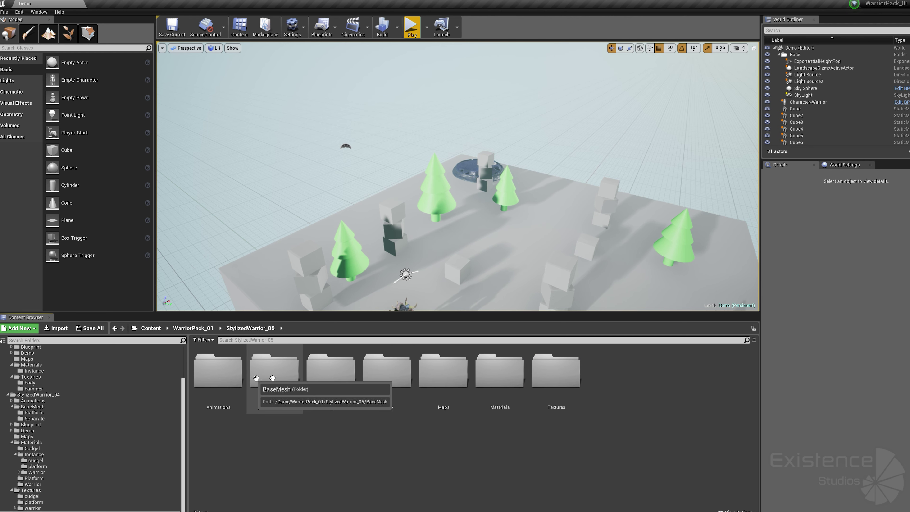
{"action": "double_click", "coordinate": [387, 372]}
{"action": "double_click", "coordinate": [348, 375]}
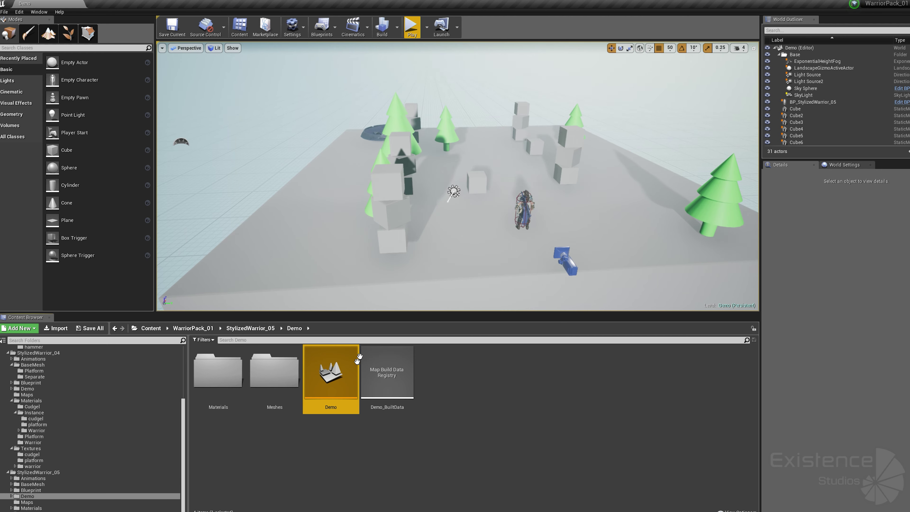
{"action": "left_click", "coordinate": [412, 27]}
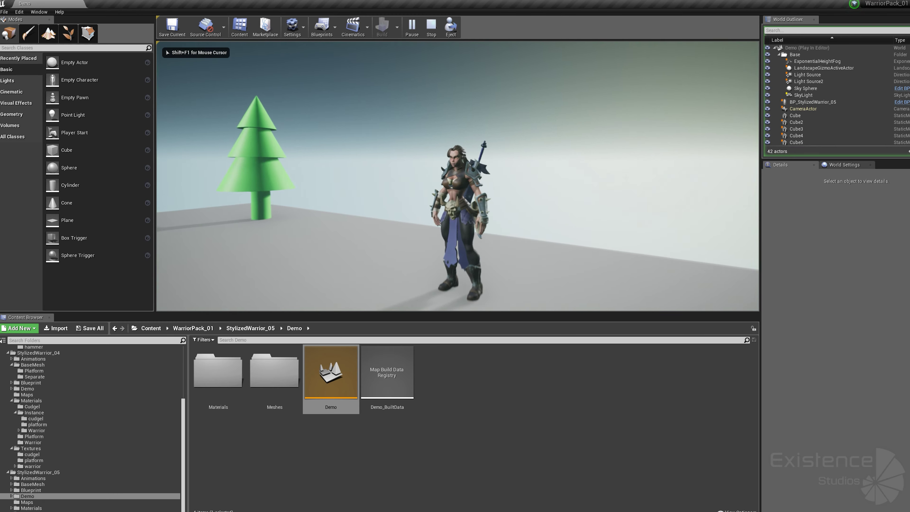
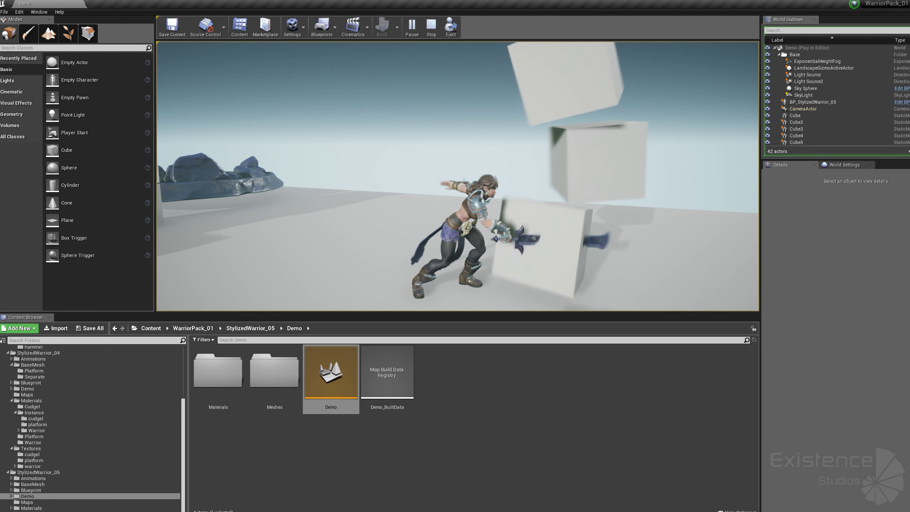
{"action": "key", "text": "Escape"}
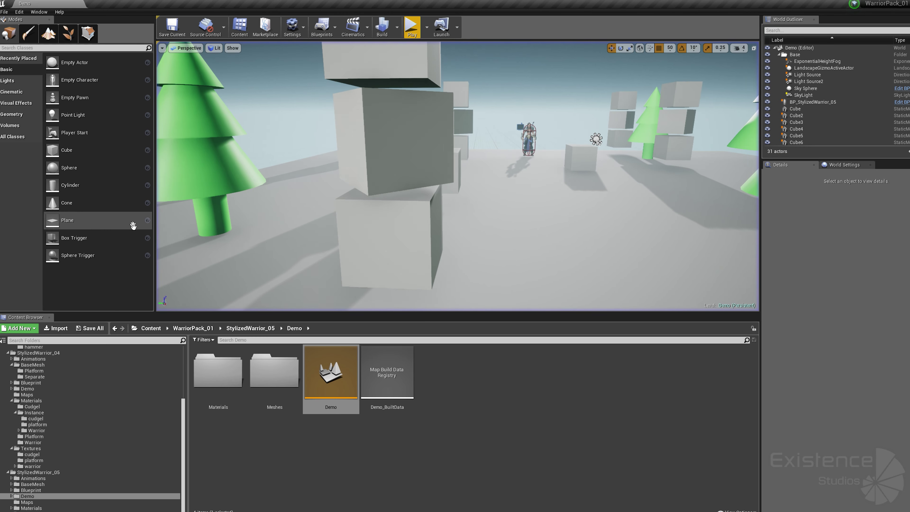
{"action": "right_click_drag", "start_coordinate": [504, 129], "coordinate": [468, 138]}
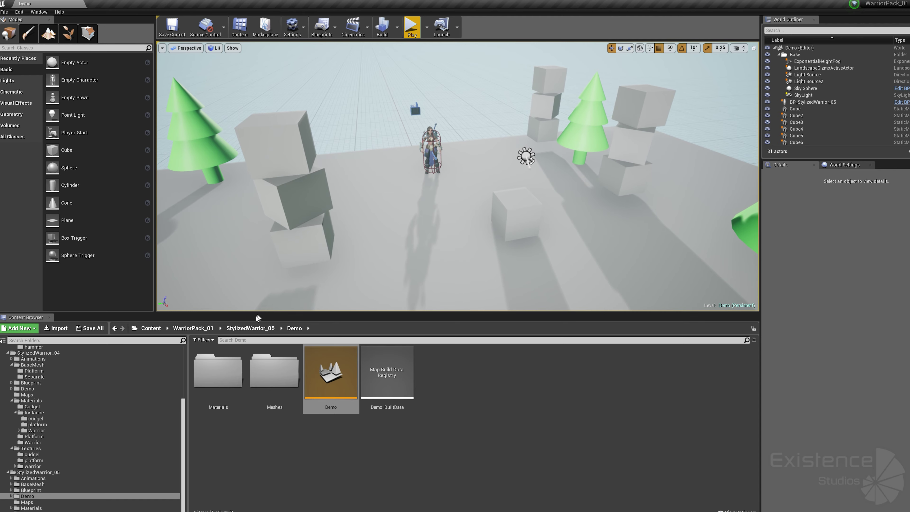
Step: Open AS_attack_01 from StylizedWarrior_05's Animations folder and preview the attack and idle-with-weapon animations
{"action": "left_click", "coordinate": [251, 328]}
{"action": "double_click", "coordinate": [218, 371]}
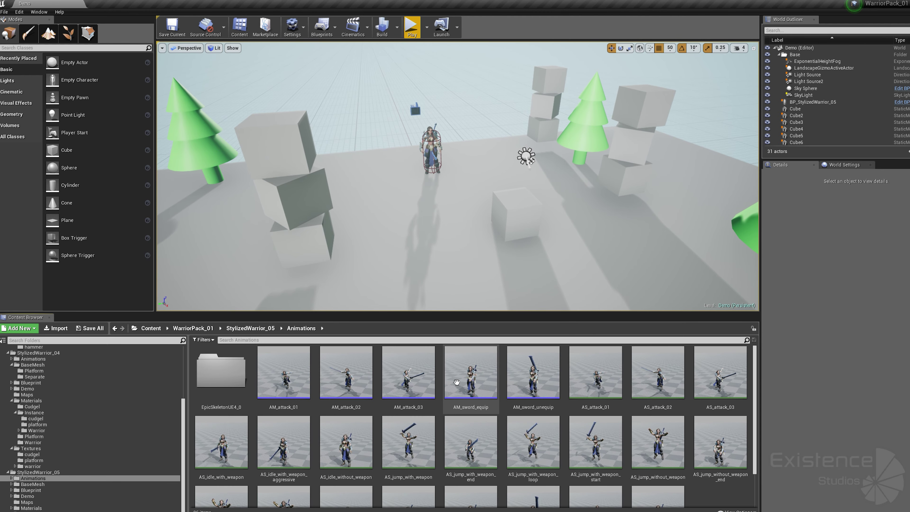
{"action": "double_click", "coordinate": [596, 371]}
{"action": "left_click", "coordinate": [793, 405]}
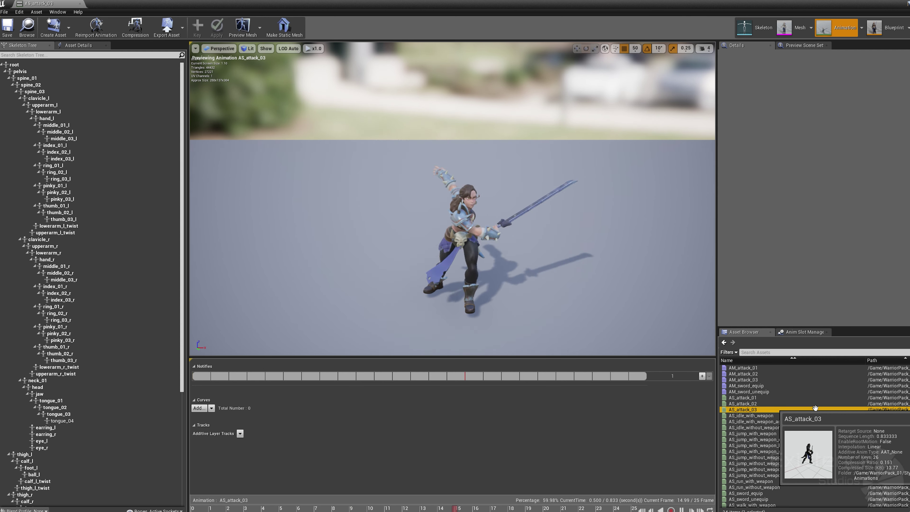
{"action": "left_click", "coordinate": [820, 416]}
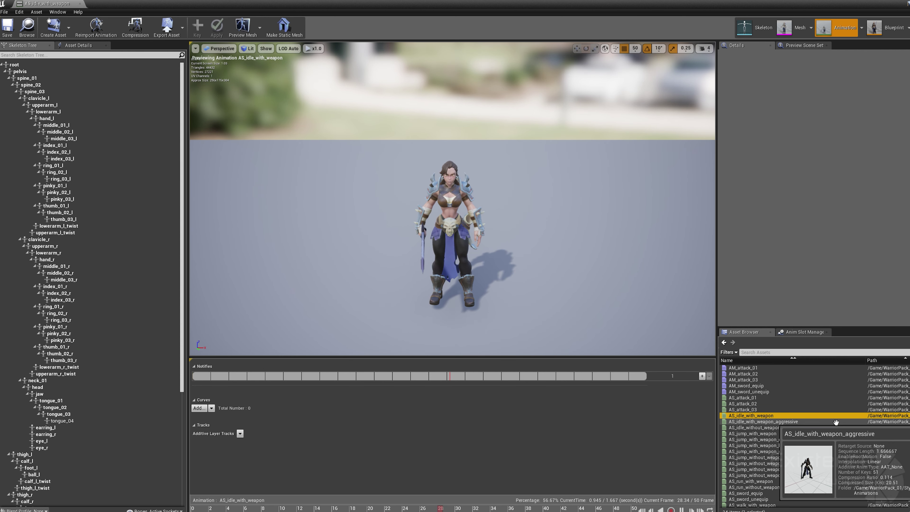
Step: Preview the warrior's remaining idle, jump, sword equip and unequip, and walk animations
{"action": "left_click", "coordinate": [839, 428]}
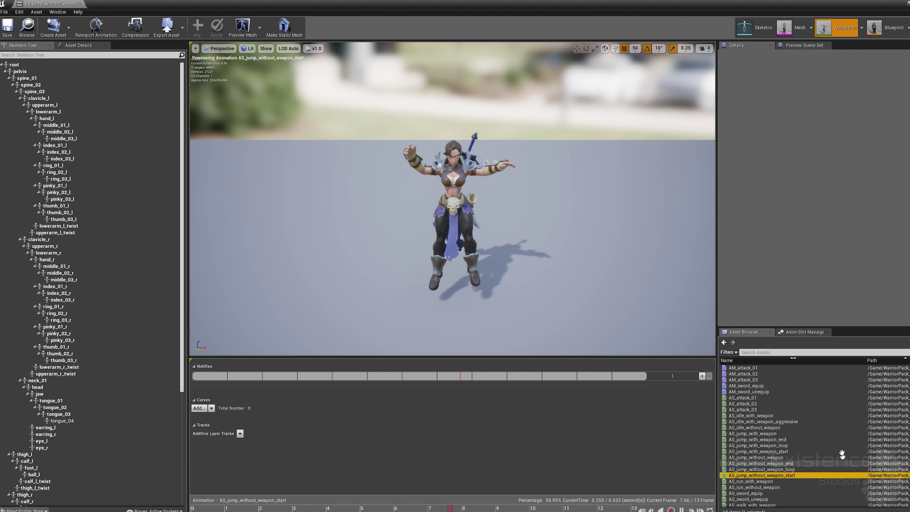
{"action": "left_click", "coordinate": [841, 428]}
{"action": "left_click", "coordinate": [842, 433]}
{"action": "left_click", "coordinate": [843, 439]}
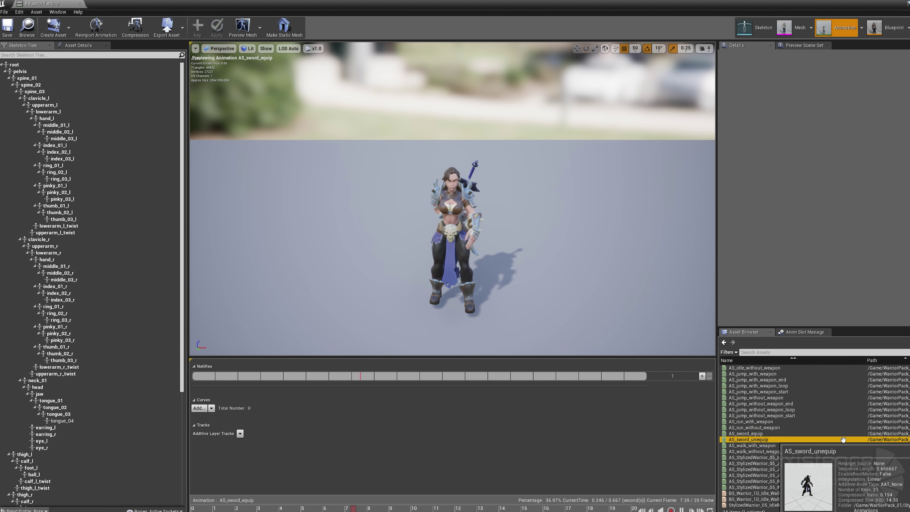
{"action": "left_click", "coordinate": [845, 445]}
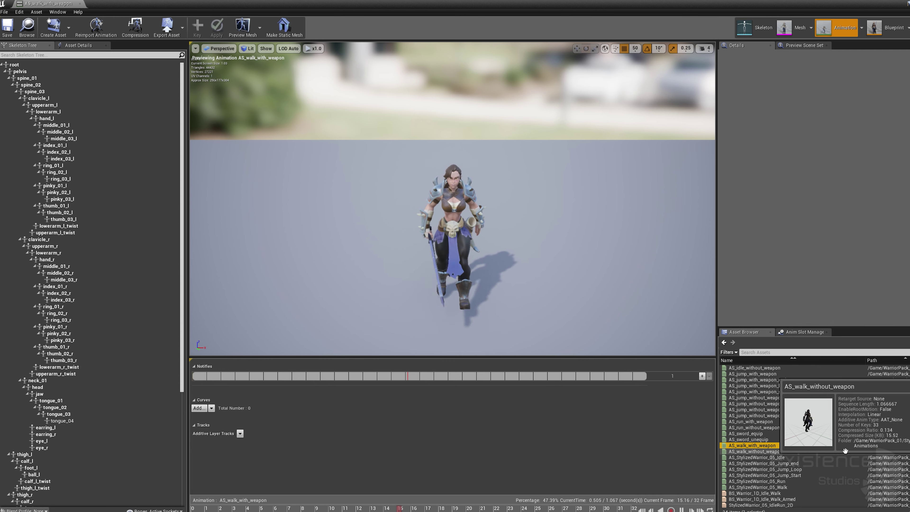
{"action": "left_click", "coordinate": [845, 457]}
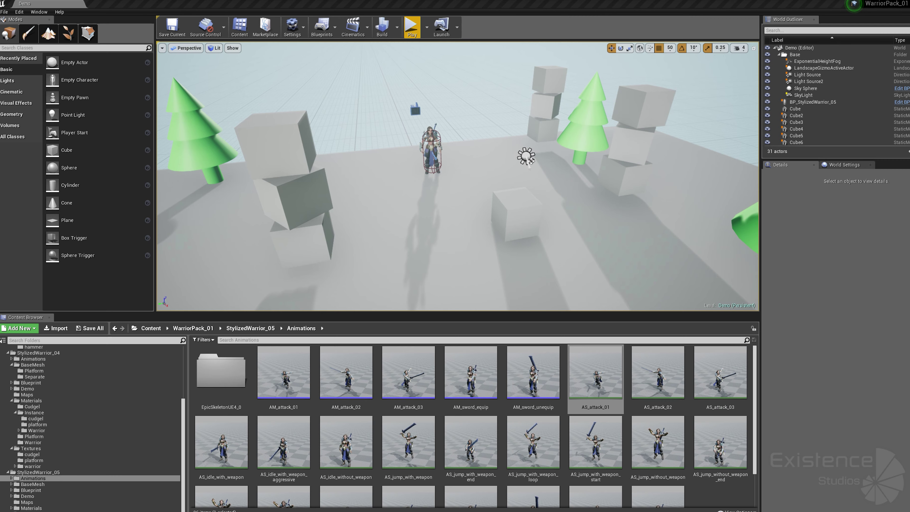
Step: Look into the EpicSkeletonUE4_0 animations folder and return to the StylizedWarrior_05 folder
{"action": "left_click", "coordinate": [596, 380]}
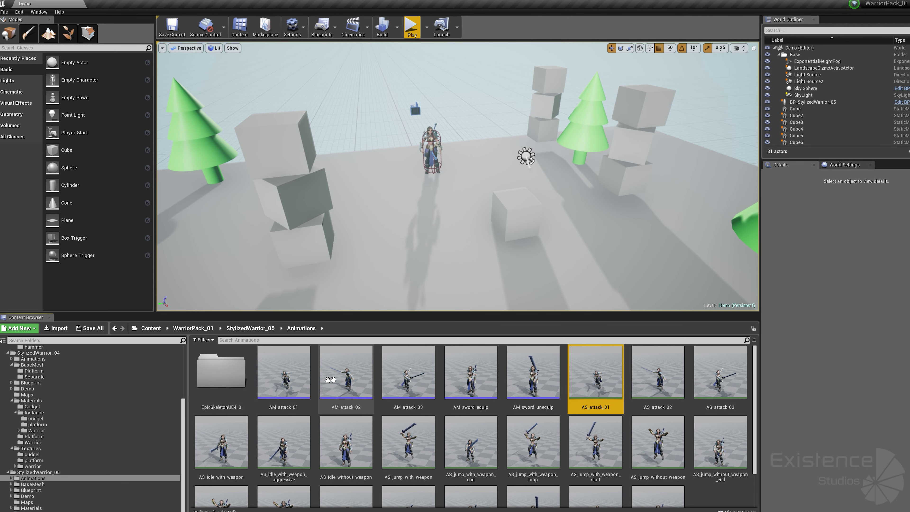
{"action": "double_click", "coordinate": [229, 378]}
{"action": "left_click", "coordinate": [251, 328]}
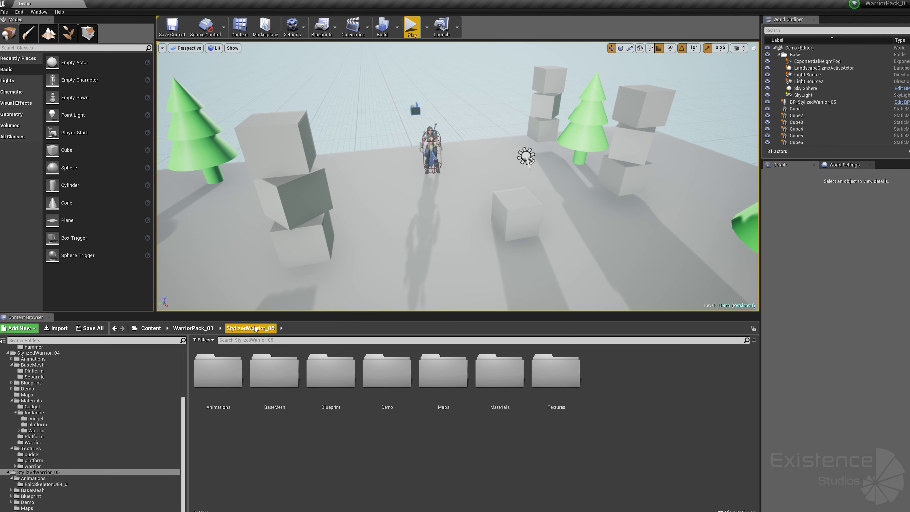
Step: Open BP_StylizedWarrior_05 from the Blueprint folder and look over its construction script, event graph and viewport
{"action": "double_click", "coordinate": [340, 362]}
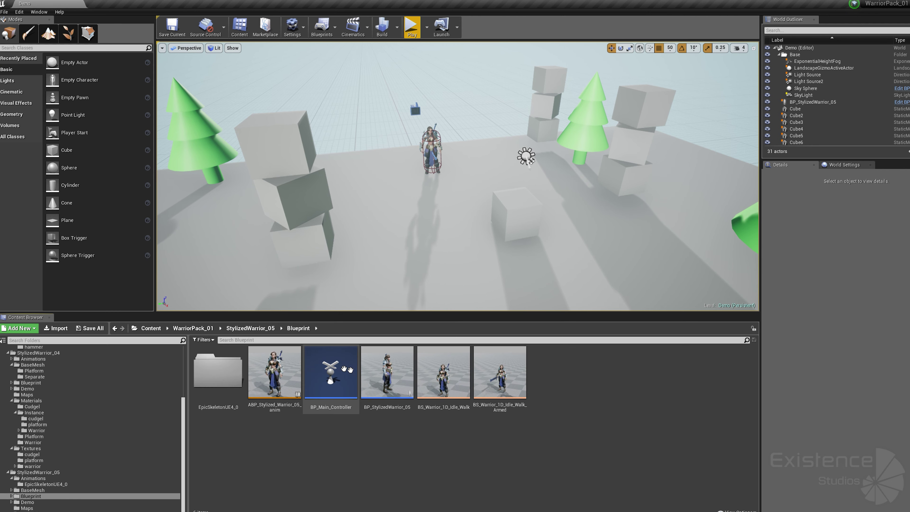
{"action": "double_click", "coordinate": [336, 370]}
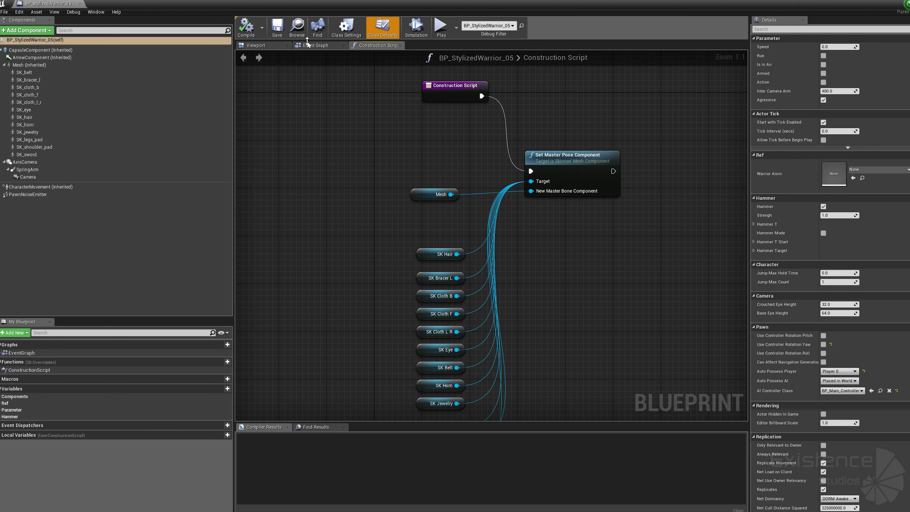
{"action": "left_click", "coordinate": [309, 46]}
{"action": "left_click", "coordinate": [271, 46]}
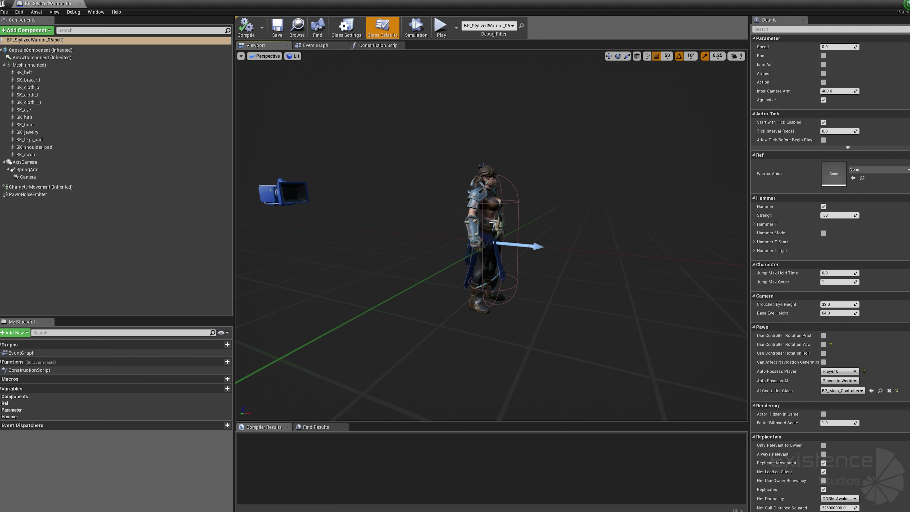
Step: Try moving SK_shoulder_pad, SK_bracer_l and SK_hair away from the warrior's body in the blueprint viewport
{"action": "left_click", "coordinate": [476, 190]}
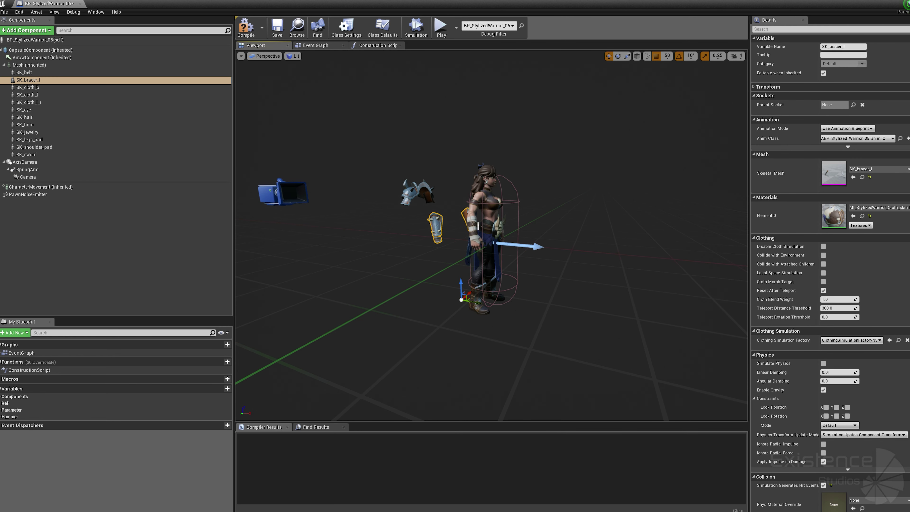
{"action": "left_click", "coordinate": [477, 233]}
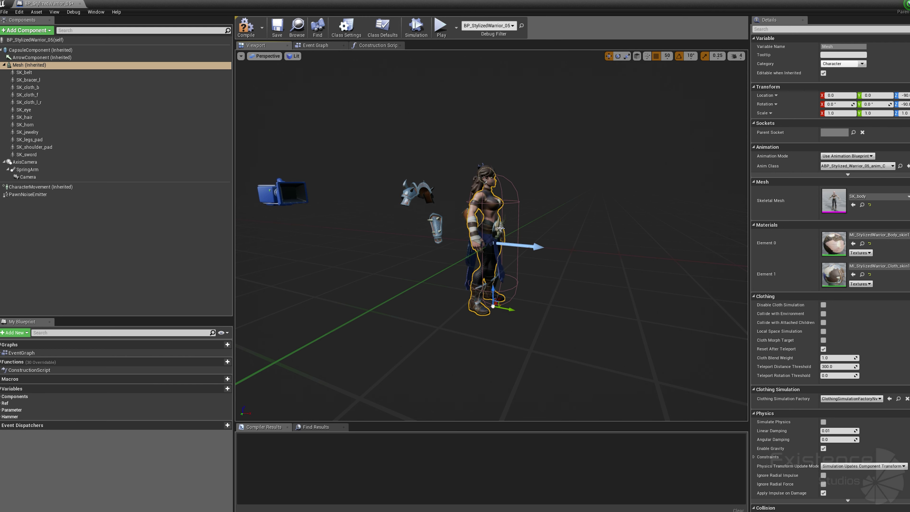
{"action": "left_click", "coordinate": [480, 177]}
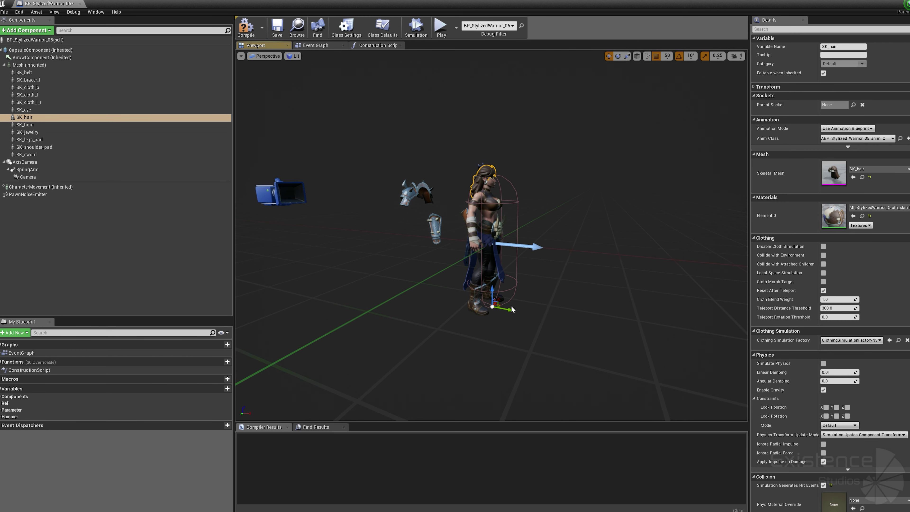
{"action": "right_click_drag", "start_coordinate": [484, 298], "coordinate": [360, 312]}
{"action": "key", "text": "w"}
{"action": "key", "text": "d"}
{"action": "key", "text": "s"}
{"action": "key", "text": "w"}
{"action": "key", "text": "s"}
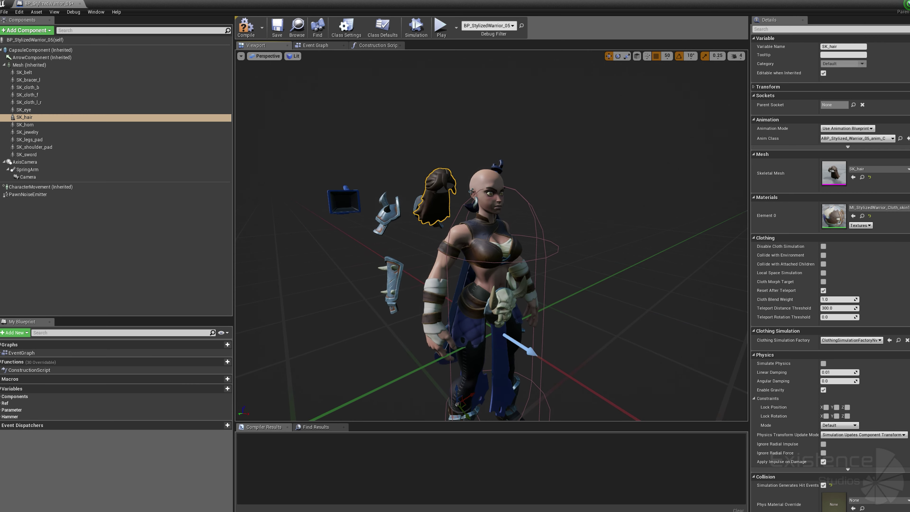
Step: Undo the moves of the warrior's separate parts and return to the main editor
{"action": "key", "text": "ctrl+z"}
{"action": "key", "text": "s"}
{"action": "right_click_drag", "start_coordinate": [522, 226], "coordinate": [522, 239]}
{"action": "key", "text": "alt+Tab"}
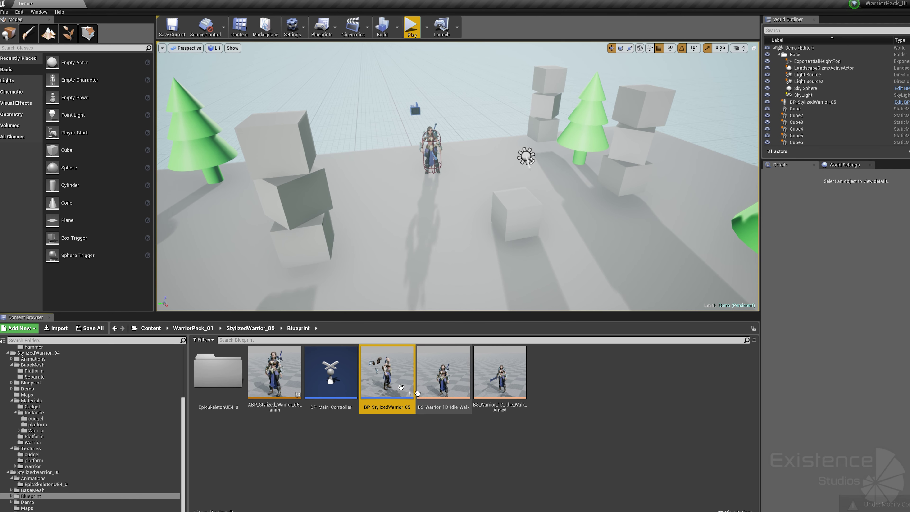
Step: Reopen BP_StylizedWarrior_05 for a brief check and go back to the StylizedWarrior_05 folder
{"action": "double_click", "coordinate": [404, 384]}
{"action": "key", "text": "alt+Tab"}
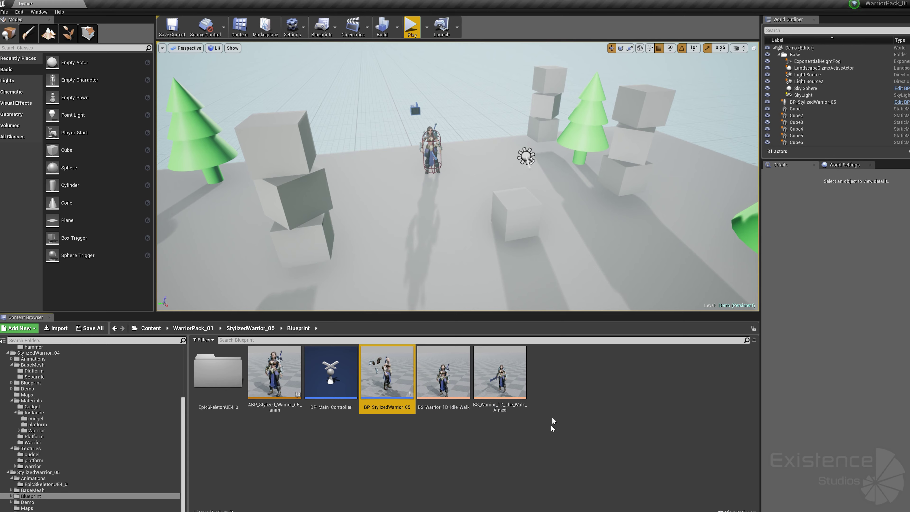
{"action": "left_click", "coordinate": [257, 330]}
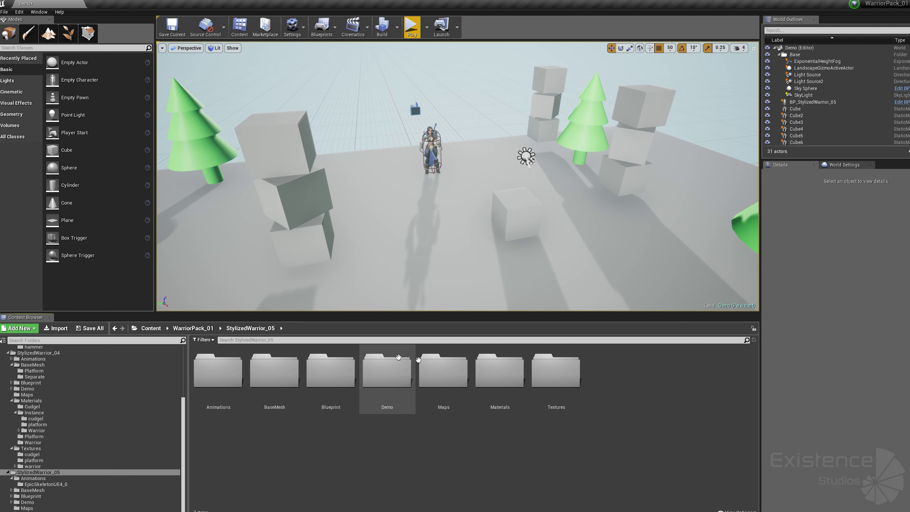
Step: Open the StylizedWarrior_05 level from the warrior's Maps folder after a brief stop at the Demo folder
{"action": "double_click", "coordinate": [387, 371]}
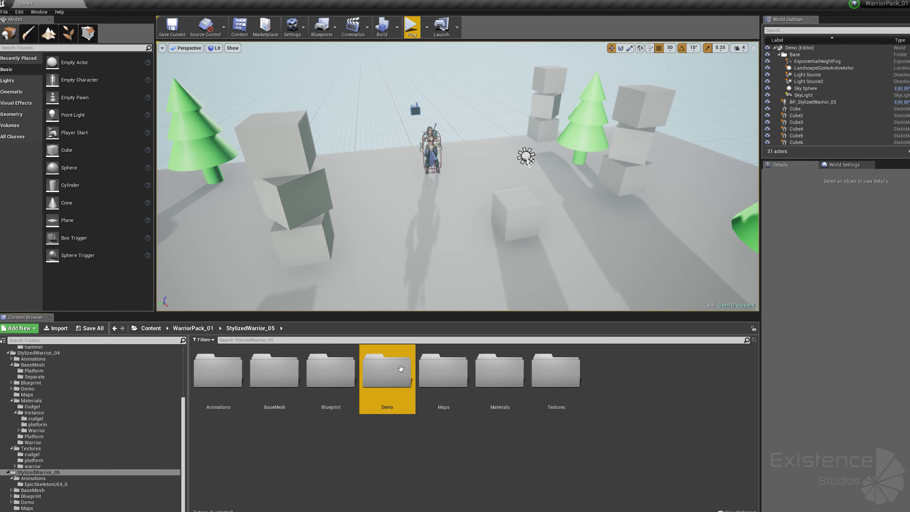
{"action": "left_click", "coordinate": [250, 329]}
{"action": "double_click", "coordinate": [444, 376]}
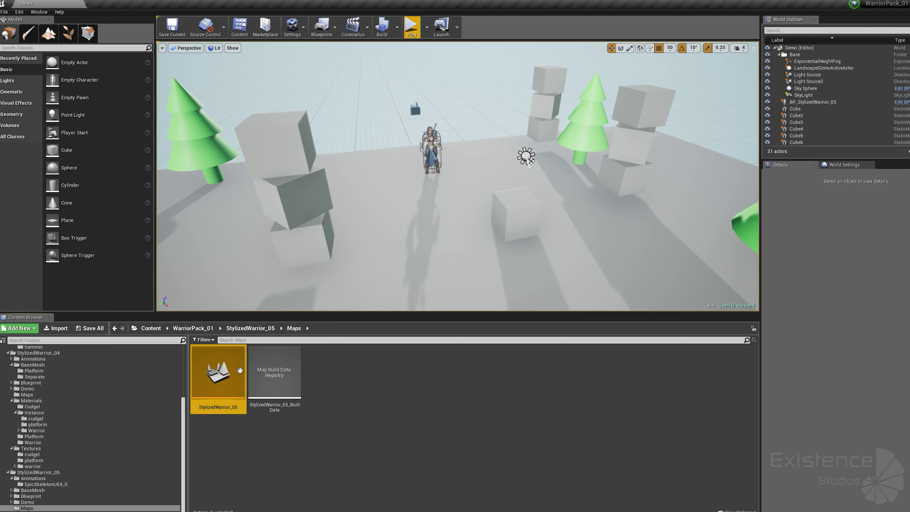
{"action": "double_click", "coordinate": [239, 370]}
{"action": "left_click", "coordinate": [488, 326]}
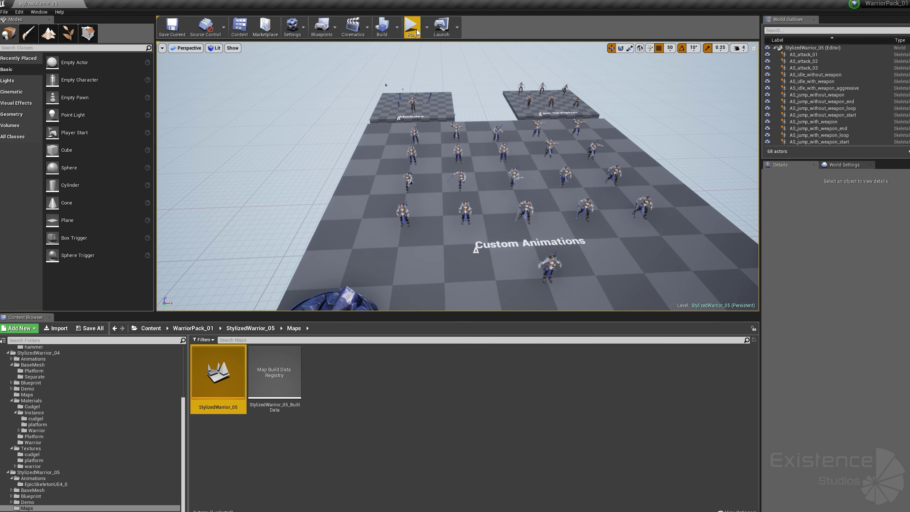
Step: Run the StylizedWarrior_05 level briefly, stop it, and fly around to view the custom animation display
{"action": "left_click", "coordinate": [412, 26]}
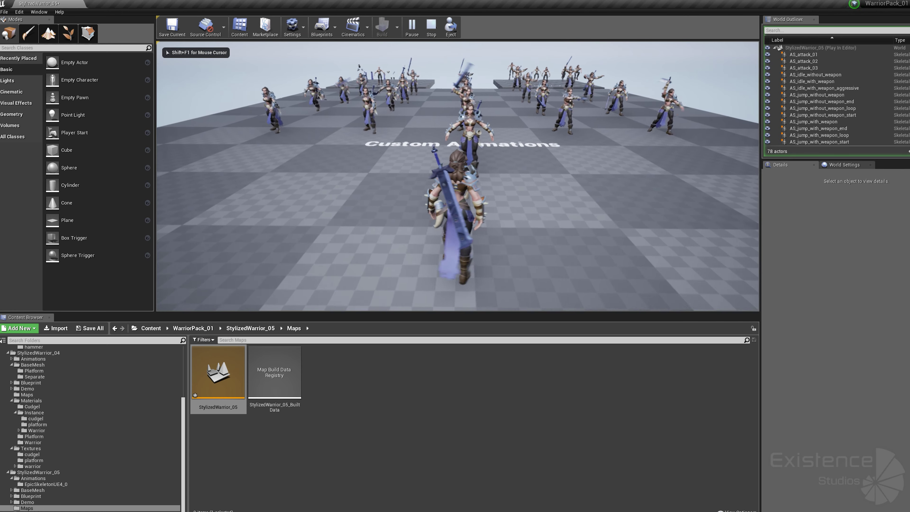
{"action": "key", "text": "Escape"}
{"action": "key", "text": "w"}
{"action": "right_click_drag", "start_coordinate": [458, 176], "coordinate": [480, 193]}
{"action": "key", "text": "d"}
{"action": "key", "text": "s"}
{"action": "key", "text": "a"}
{"action": "key", "text": "Down"}
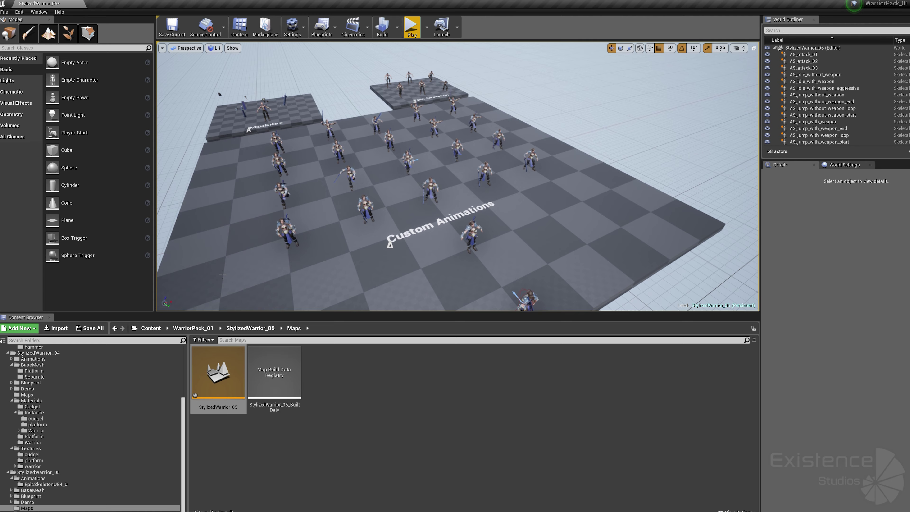
Step: Open the M_StylizedWarrior_Body material from StylizedWarrior_05's Materials/Warrior folder for a brief look
{"action": "left_click", "coordinate": [244, 329]}
{"action": "double_click", "coordinate": [498, 373]}
{"action": "left_click", "coordinate": [391, 376]}
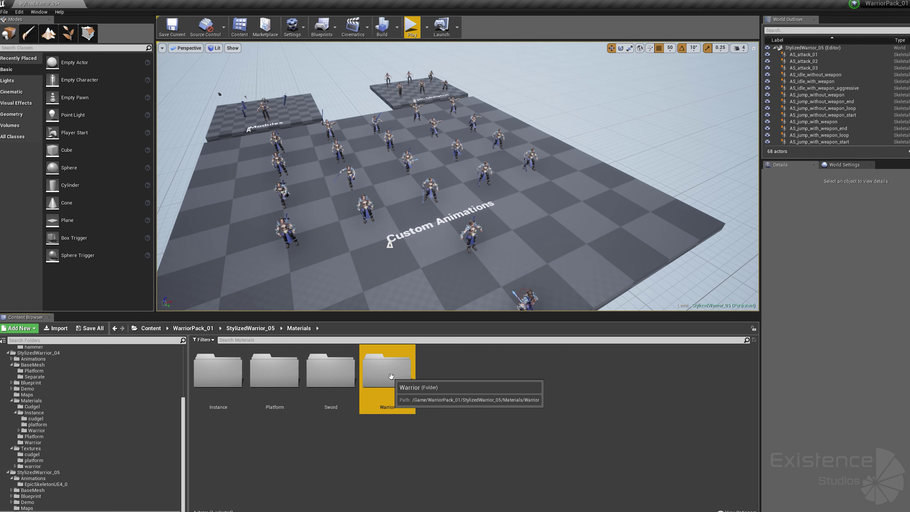
{"action": "double_click", "coordinate": [391, 376]}
{"action": "double_click", "coordinate": [228, 377]}
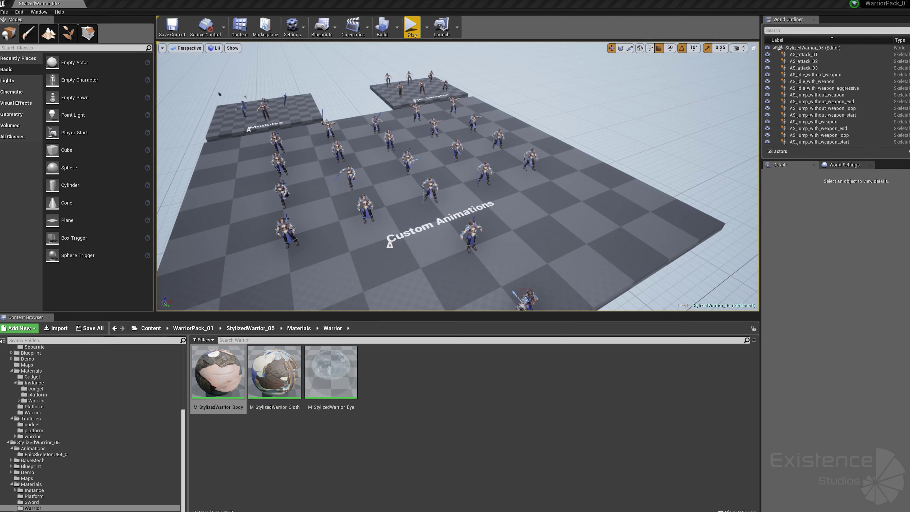
Step: Open the MI_StylizedWarrior_Body_skin1 instance from Materials/Instance/Warrior and inspect its parameters and preview sphere
{"action": "left_click", "coordinate": [298, 328]}
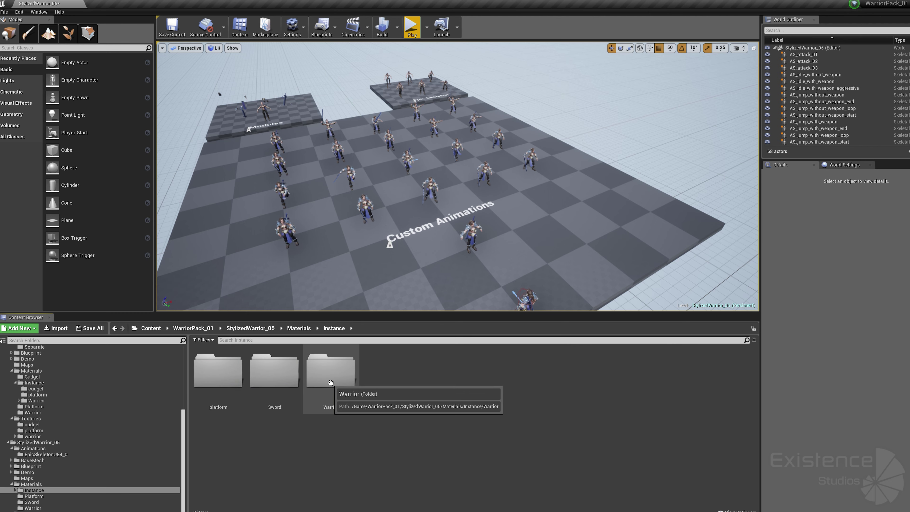
{"action": "double_click", "coordinate": [330, 383]}
{"action": "double_click", "coordinate": [331, 376]}
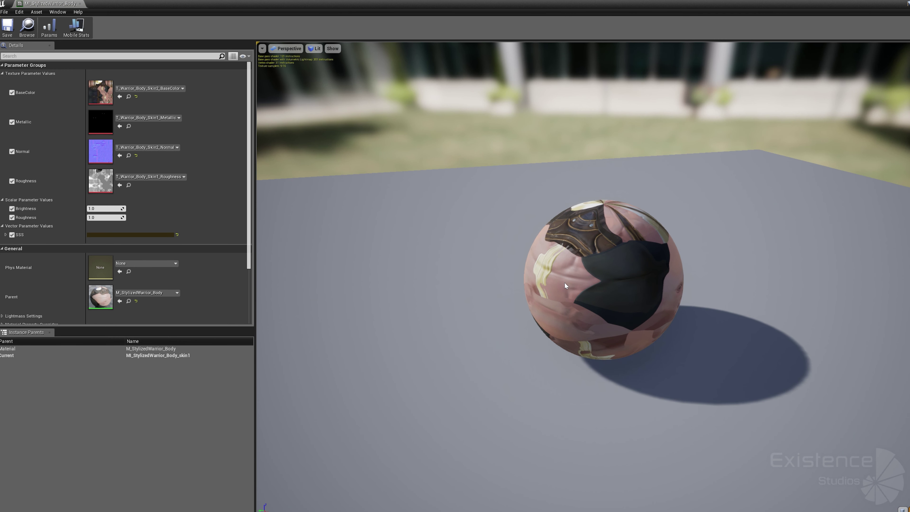
{"action": "left_click_drag", "start_coordinate": [565, 286], "coordinate": [516, 251]}
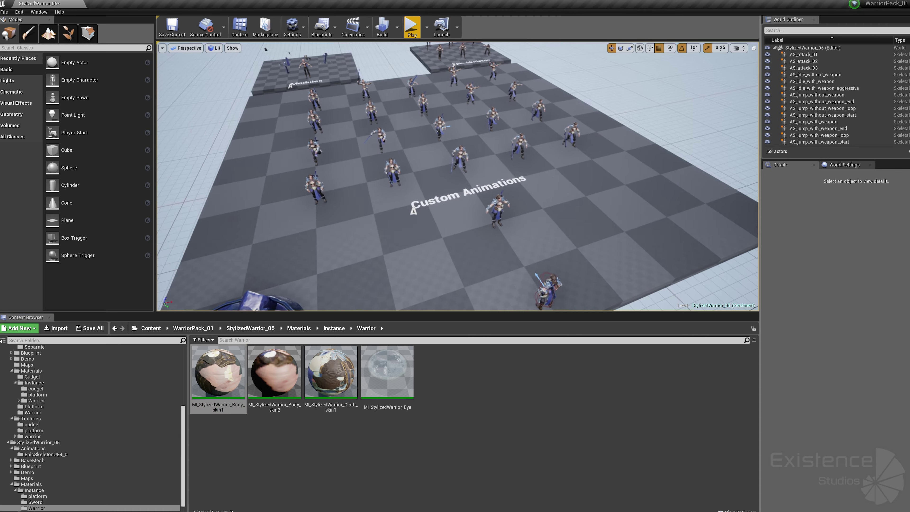
Step: Try MI_StylizedWarrior_Body_skin2 on the front warrior's body and reapply MI_StylizedWarrior_Body_skin1
{"action": "key", "text": "w"}
{"action": "mouse_move", "coordinate": [519, 216]}
{"action": "right_mouse_down"}
{"action": "mouse_move", "coordinate": [537, 217]}
{"action": "mouse_move", "coordinate": [530, 175]}
{"action": "mouse_move", "coordinate": [519, 216]}
{"action": "right_mouse_up"}
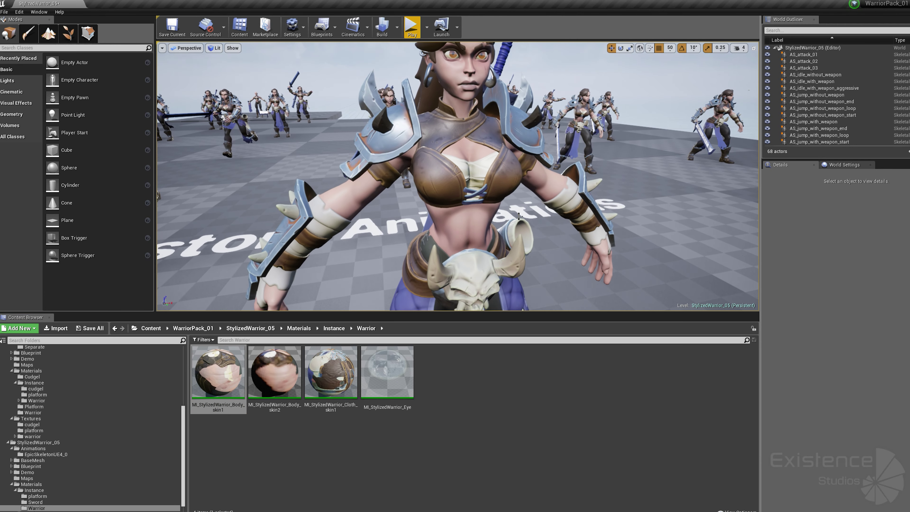
{"action": "left_click_drag", "start_coordinate": [283, 391], "coordinate": [475, 175]}
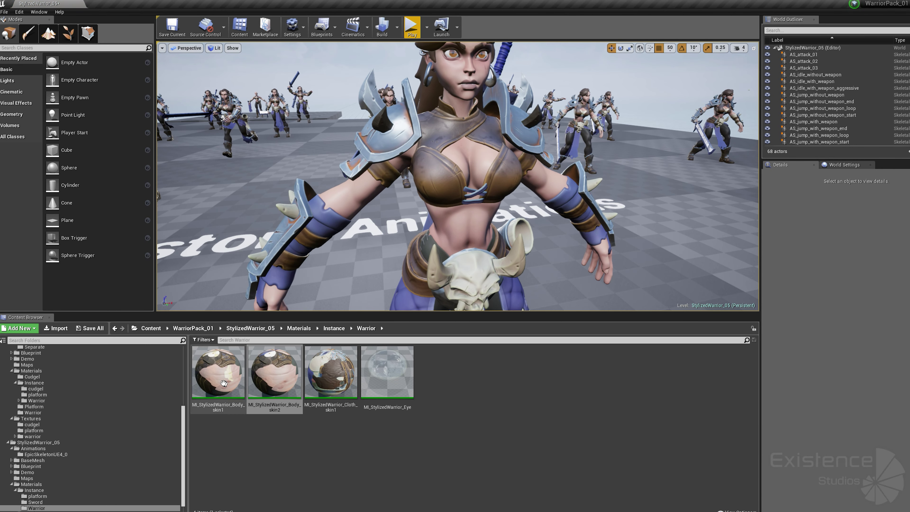
{"action": "left_click_drag", "start_coordinate": [223, 383], "coordinate": [452, 160]}
{"action": "key", "text": "s"}
{"action": "right_click_drag", "start_coordinate": [452, 161], "coordinate": [423, 190]}
{"action": "key", "text": "e"}
{"action": "right_click_drag", "start_coordinate": [460, 78], "coordinate": [437, 101]}
Step: Look through StylizedWarrior_05's Textures folder and its warrior subfolder, and return to the StylizedWarrior_05 folder
{"action": "left_click", "coordinate": [334, 329]}
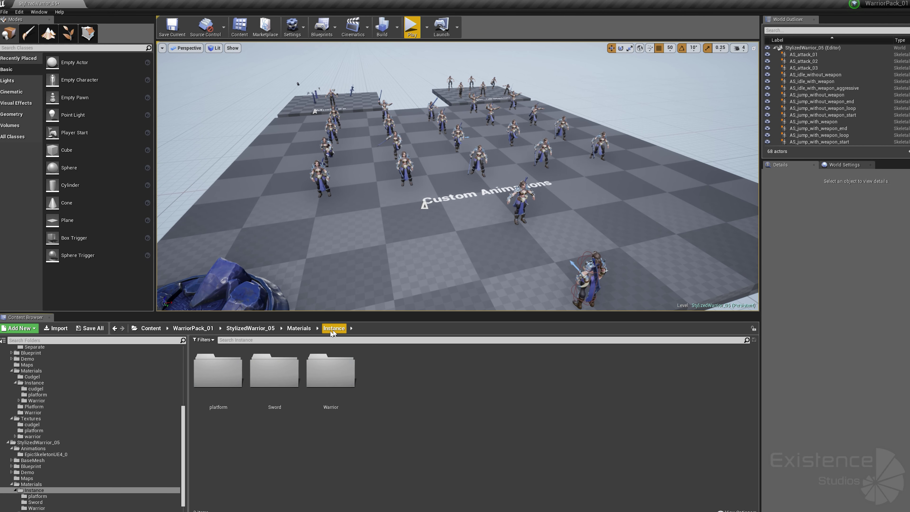
{"action": "left_click", "coordinate": [275, 330]}
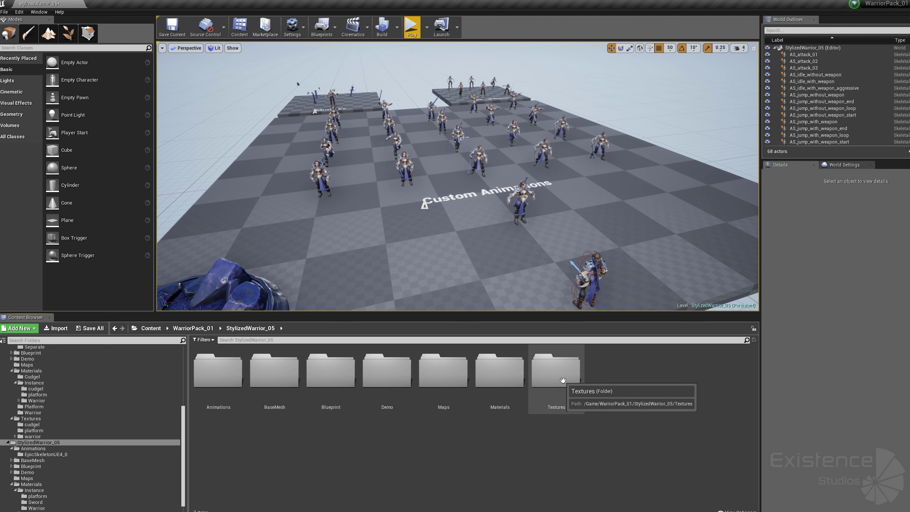
{"action": "double_click", "coordinate": [556, 371]}
{"action": "double_click", "coordinate": [331, 371]}
{"action": "left_click", "coordinate": [298, 328]}
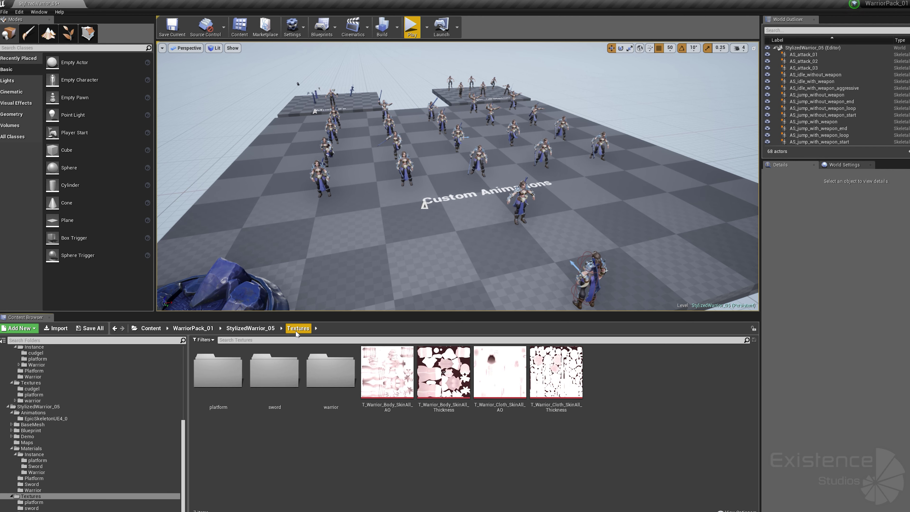
{"action": "left_click", "coordinate": [260, 329]}
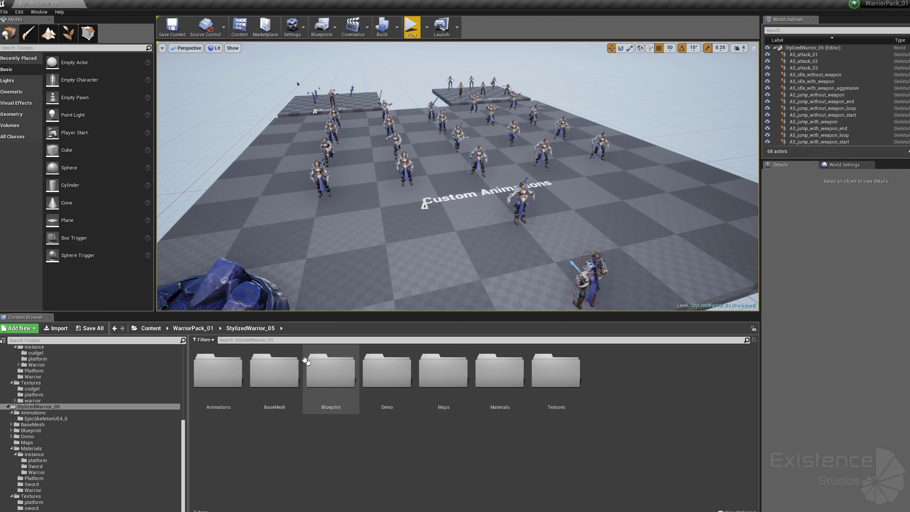
Step: Open the WarriorPack_01 level from the pack's Maps folder and look around it
{"action": "left_click", "coordinate": [196, 329]}
{"action": "double_click", "coordinate": [229, 369]}
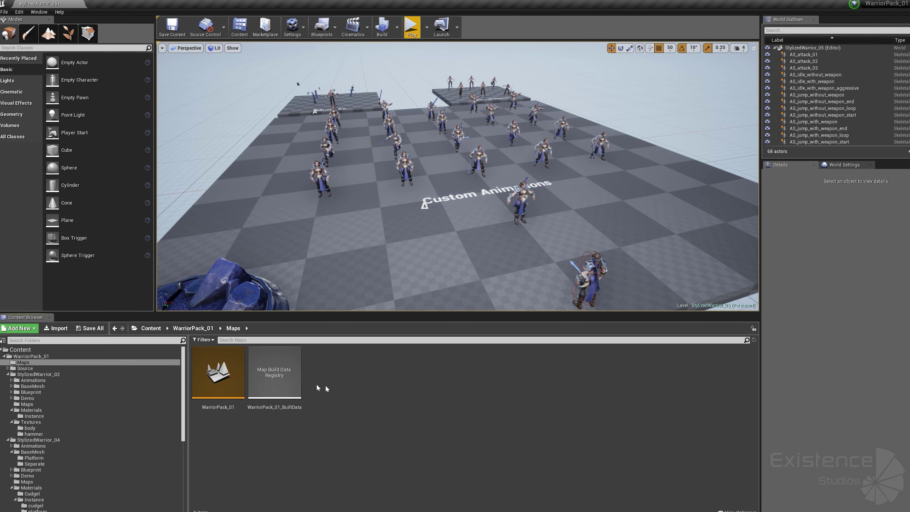
{"action": "left_click", "coordinate": [227, 373]}
{"action": "double_click", "coordinate": [227, 373]}
{"action": "left_click", "coordinate": [512, 327]}
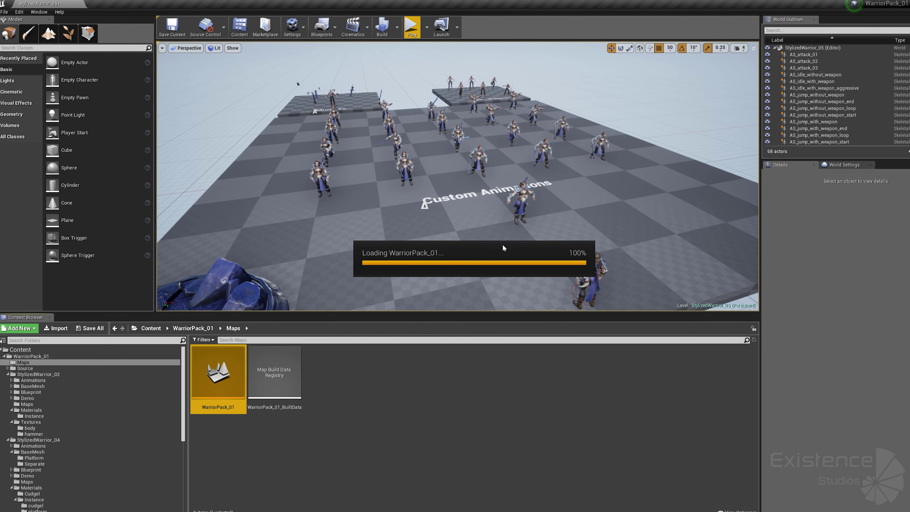
{"action": "right_click_drag", "start_coordinate": [458, 176], "coordinate": [500, 174]}
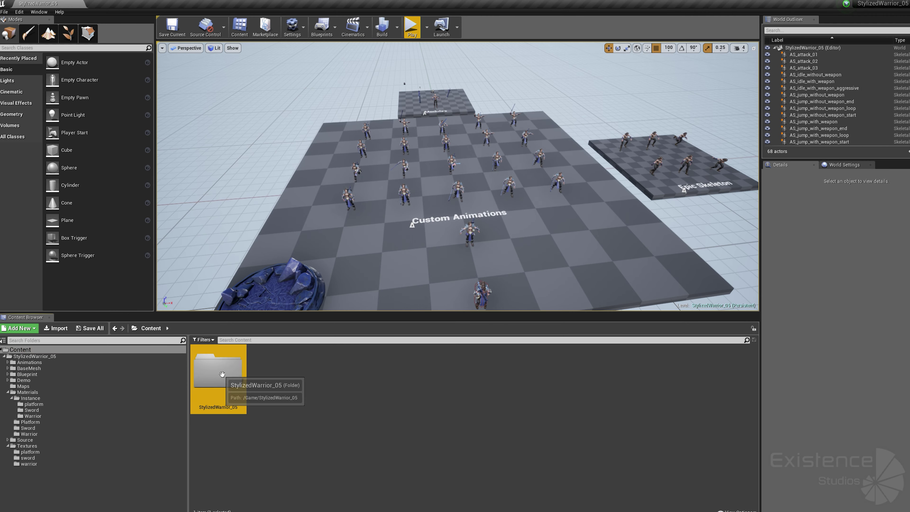
Step: In the separate StylizedWarrior_05 project, show the Source folder of StylizedWarrior_05 in the file explorer
{"action": "double_click", "coordinate": [223, 374]}
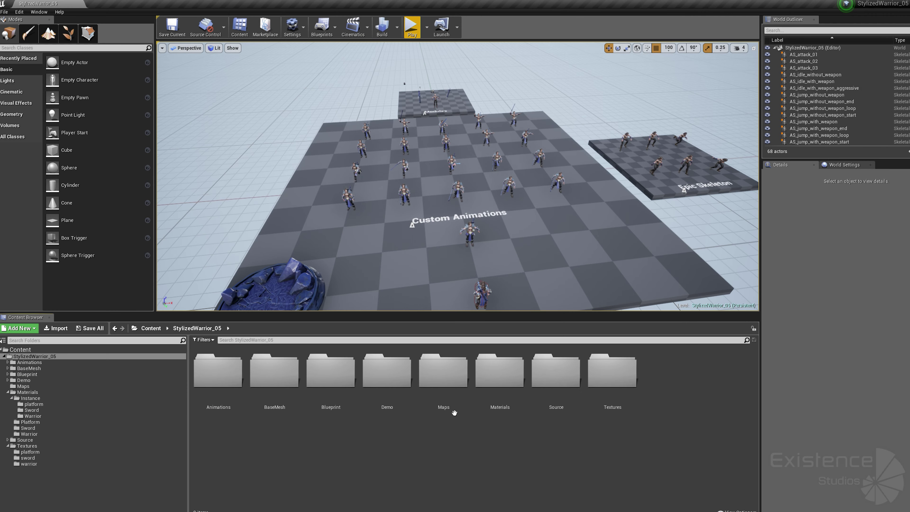
{"action": "right_click", "coordinate": [558, 379]}
{"action": "left_click_drag", "start_coordinate": [610, 370], "coordinate": [609, 409]}
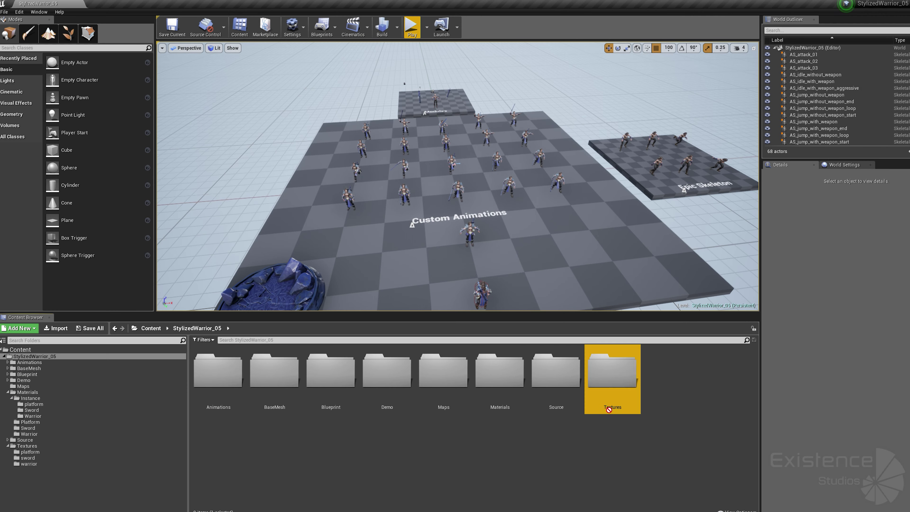
{"action": "right_click", "coordinate": [558, 381]}
{"action": "mouse_move", "coordinate": [596, 402]}
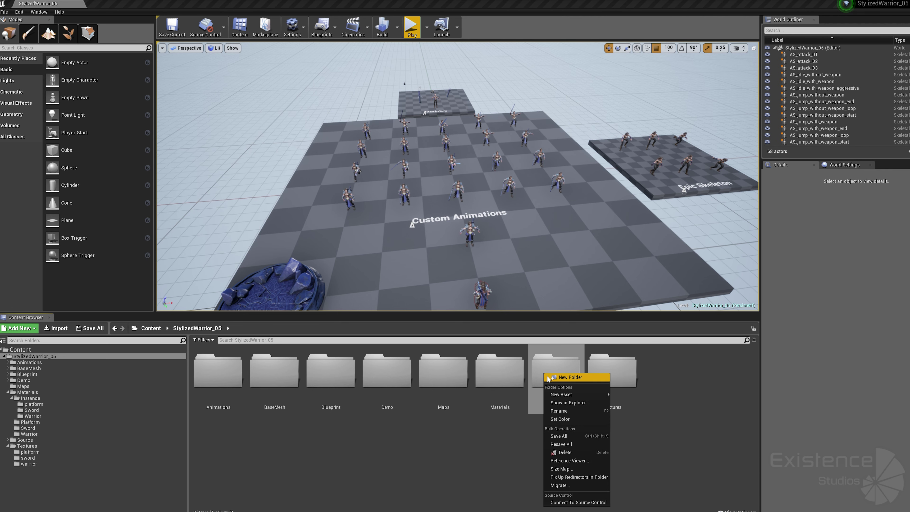
{"action": "left_click", "coordinate": [581, 409]}
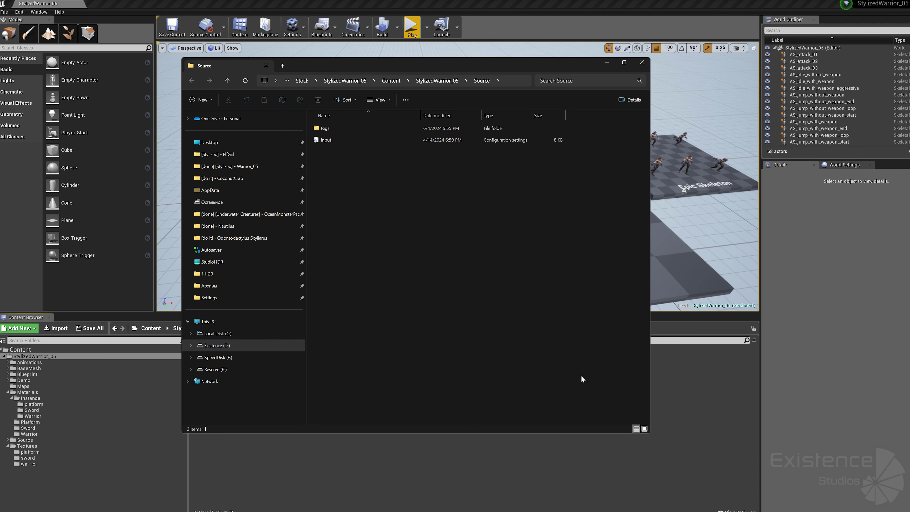
Step: Browse the Rigs folder, checking its Animations, Max and SeparateFBX subfolders and the Blender and Maya rig files
{"action": "double_click", "coordinate": [391, 123]}
{"action": "double_click", "coordinate": [399, 127]}
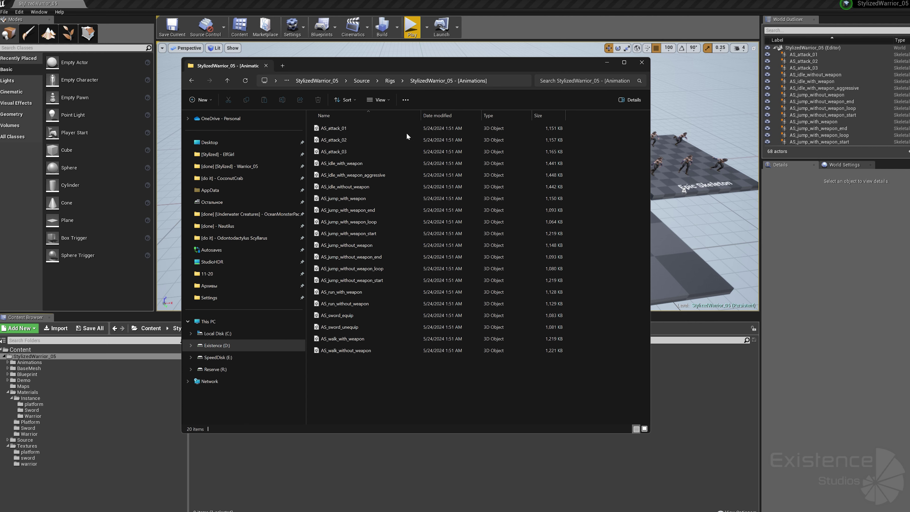
{"action": "key", "text": "alt+Left"}
{"action": "left_click", "coordinate": [401, 150]}
{"action": "double_click", "coordinate": [402, 150]}
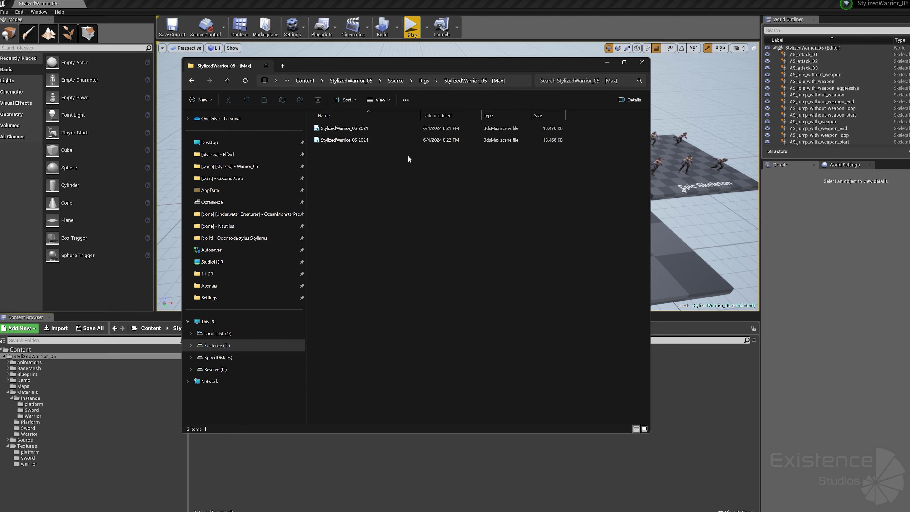
{"action": "key", "text": "alt+Left"}
{"action": "double_click", "coordinate": [409, 162]}
{"action": "key", "text": "alt+Left"}
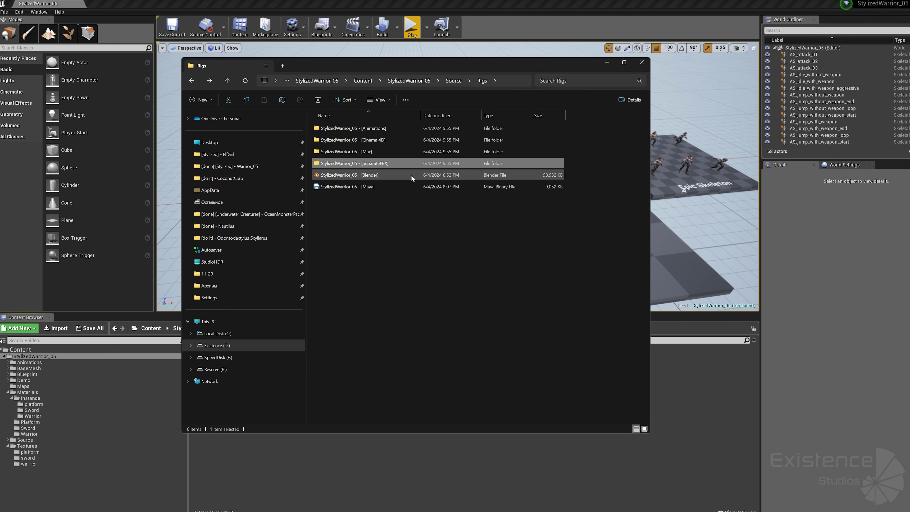
{"action": "left_click", "coordinate": [411, 174]}
{"action": "left_click", "coordinate": [412, 187]}
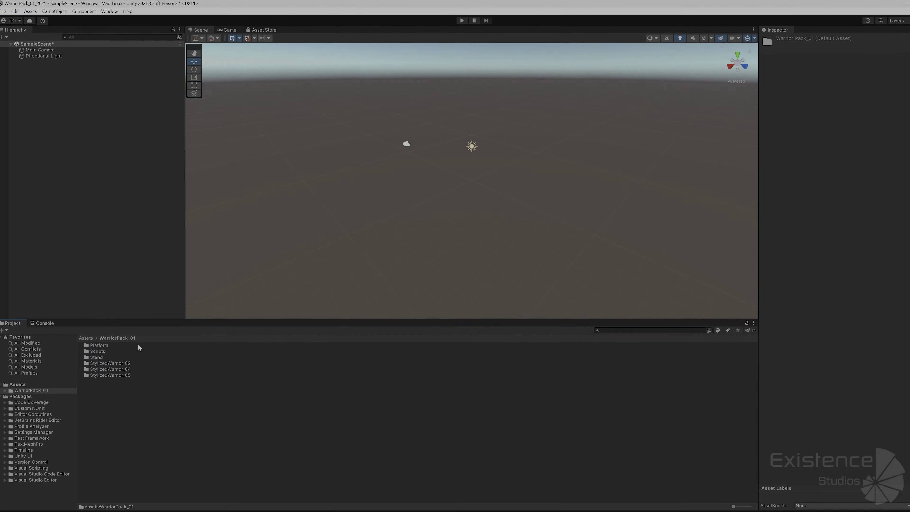
Step: Switch to the Unity project and open the warrior_02 scene from the StylizedWarrior_02 folder
{"action": "double_click", "coordinate": [141, 362]}
{"action": "left_click", "coordinate": [141, 361]}
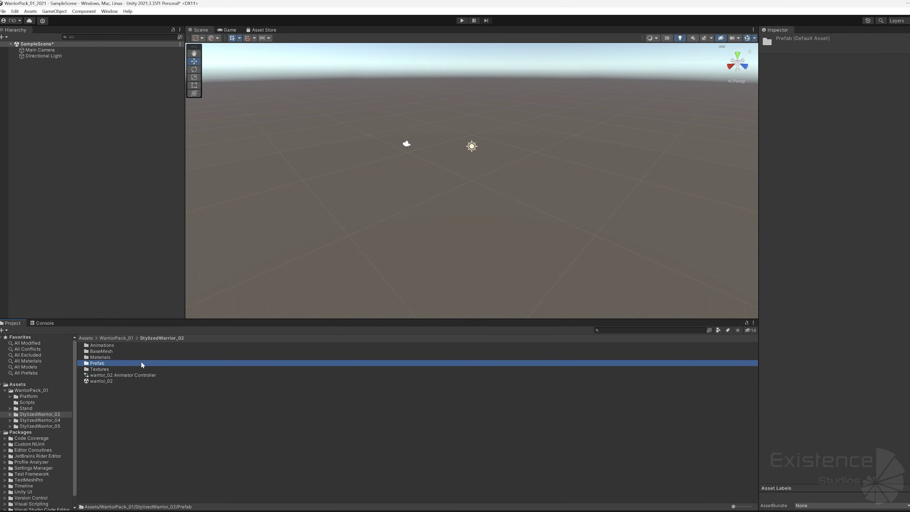
{"action": "double_click", "coordinate": [142, 381]}
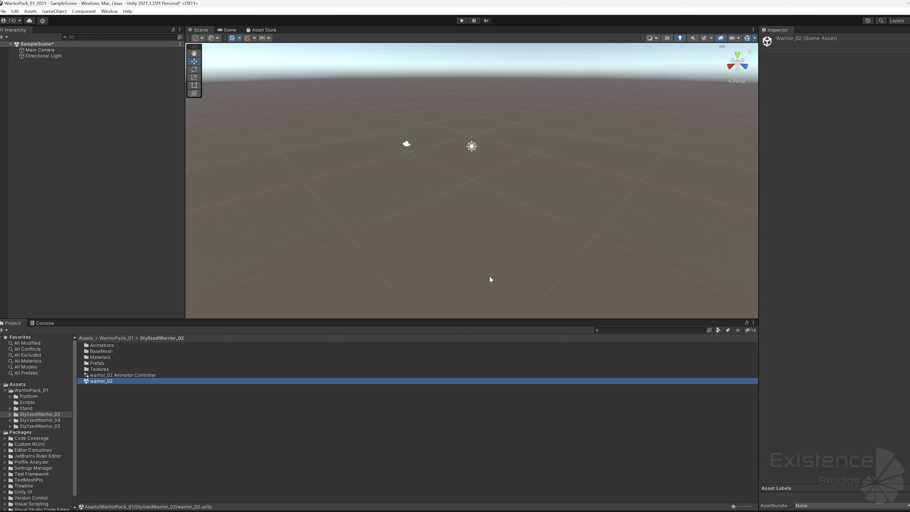
{"action": "scroll", "coordinate": [498, 172], "scroll_direction": "up", "scroll_amount": 8}
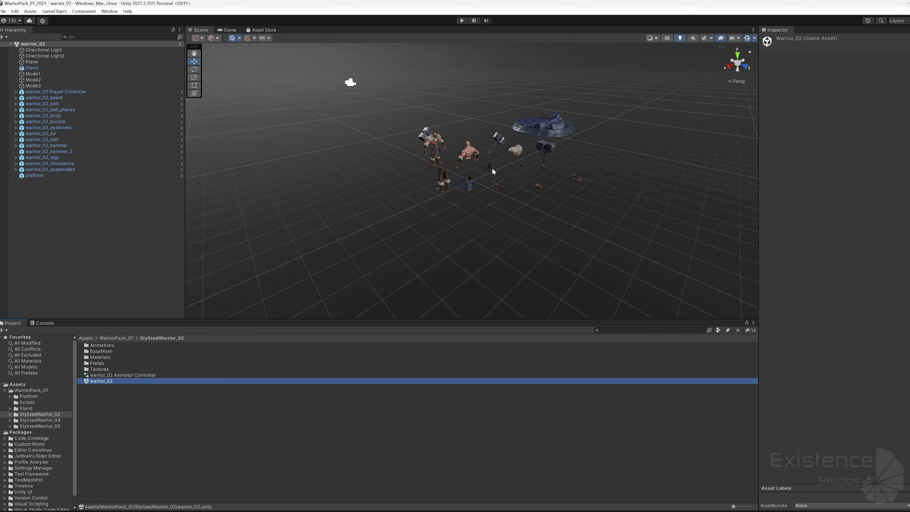
Step: Turn off the scene grid and view the assembled hammer warrior up close
{"action": "left_click_drag", "start_coordinate": [473, 156], "coordinate": [252, 61], "text": "alt"}
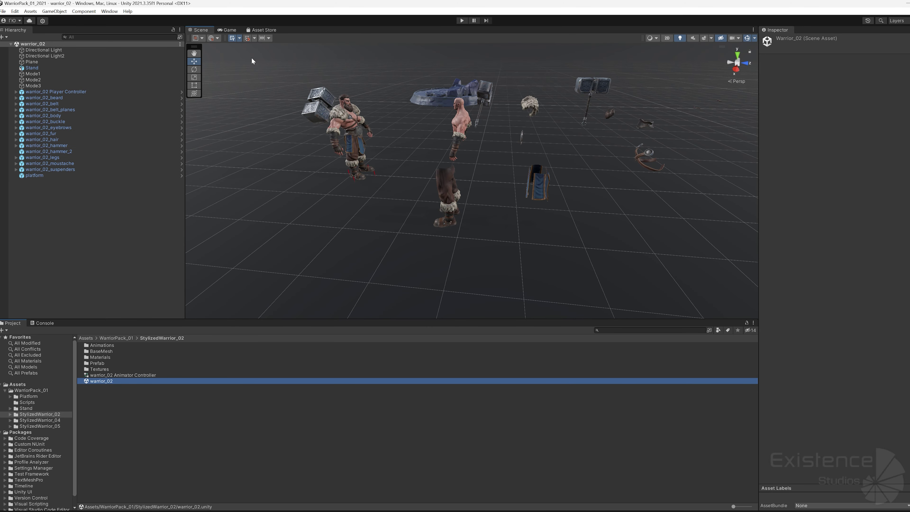
{"action": "left_click", "coordinate": [232, 39]}
{"action": "right_click_drag", "start_coordinate": [412, 143], "coordinate": [264, 81]}
{"action": "key", "text": "w"}
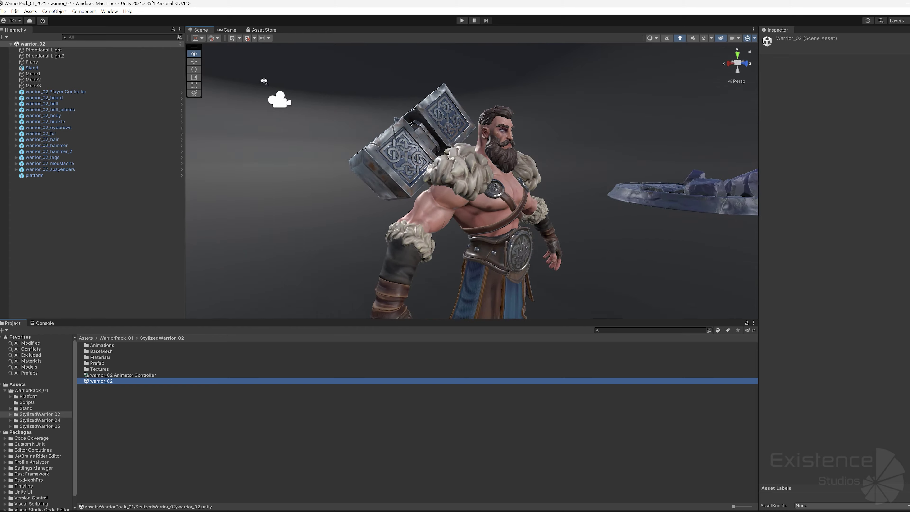
{"action": "left_click_drag", "start_coordinate": [264, 81], "coordinate": [394, 54], "text": "alt"}
Step: Run the warrior_02 playable demo, stop it, and look over the warrior's separated parts in the scene
{"action": "left_click", "coordinate": [460, 21]}
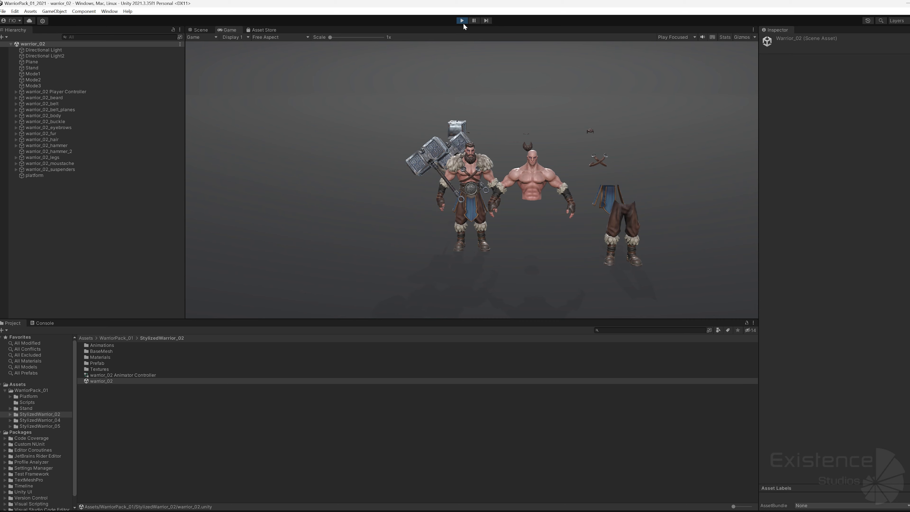
{"action": "left_click", "coordinate": [462, 21]}
{"action": "right_click_drag", "start_coordinate": [433, 68], "coordinate": [359, 99]}
{"action": "scroll", "coordinate": [320, 81], "scroll_direction": "down", "scroll_amount": 5}
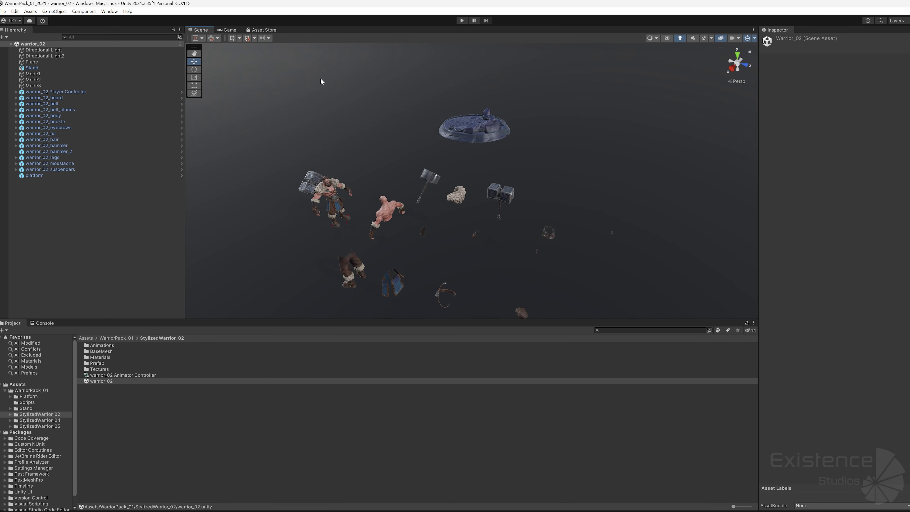
Step: Set the Game view to Play Maximized, then run and stop the warrior_02 demo
{"action": "left_click", "coordinate": [230, 31]}
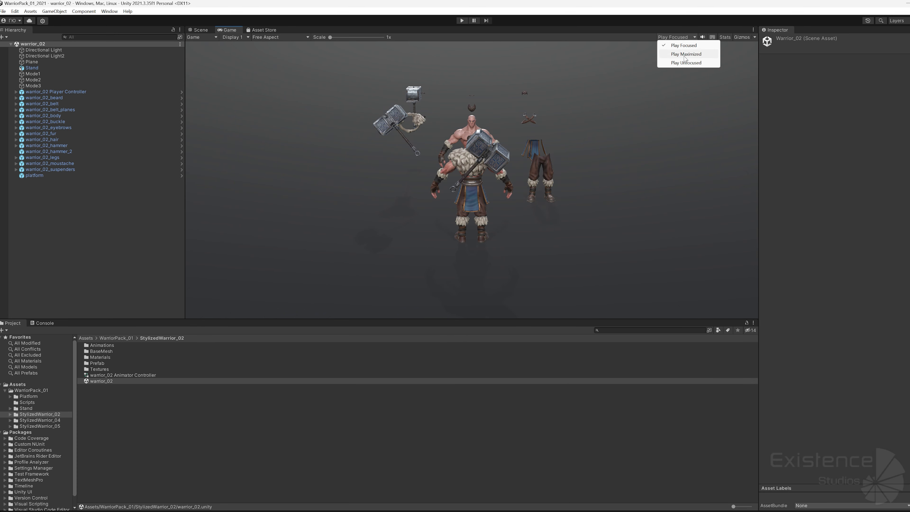
{"action": "left_click", "coordinate": [461, 20]}
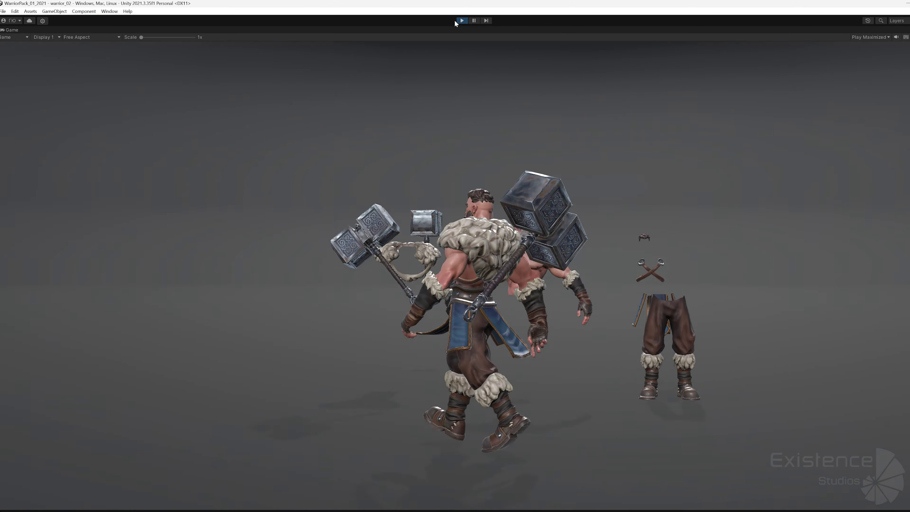
{"action": "left_click", "coordinate": [459, 21]}
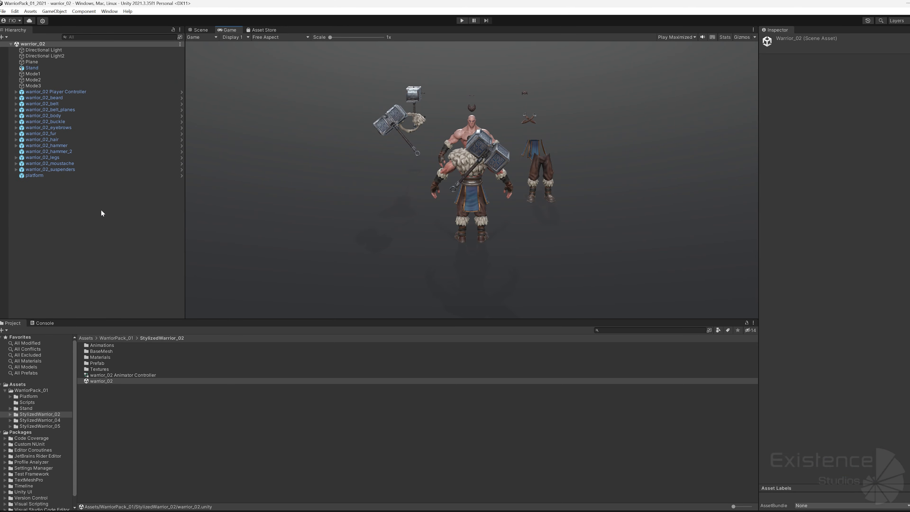
Step: Select all objects in the warrior_02 scene and examine the separate parts and the assembled warrior from several angles
{"action": "left_click", "coordinate": [101, 213]}
{"action": "key", "text": "ctrl+a"}
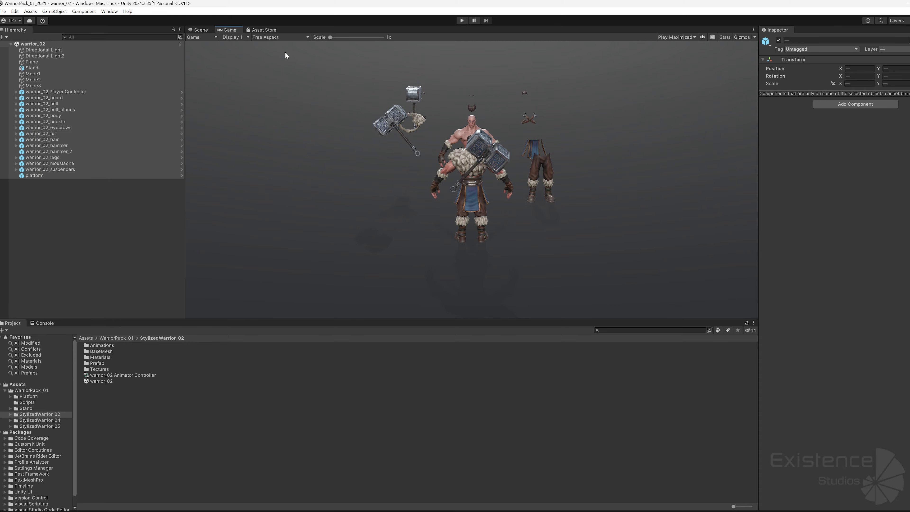
{"action": "left_click", "coordinate": [201, 30]}
{"action": "right_click_drag", "start_coordinate": [382, 115], "coordinate": [598, 98]}
{"action": "key", "text": "w"}
{"action": "key", "text": "w"}
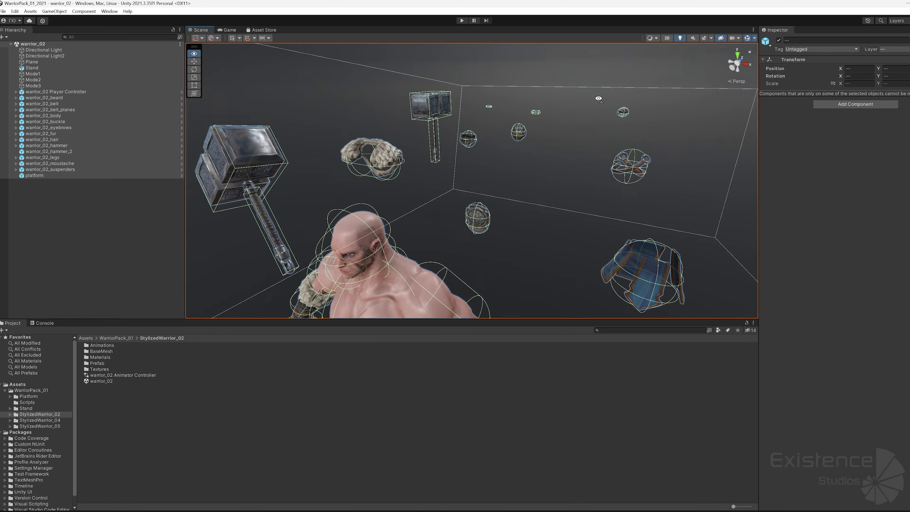
{"action": "left_click_drag", "start_coordinate": [599, 99], "coordinate": [248, 70], "text": "alt"}
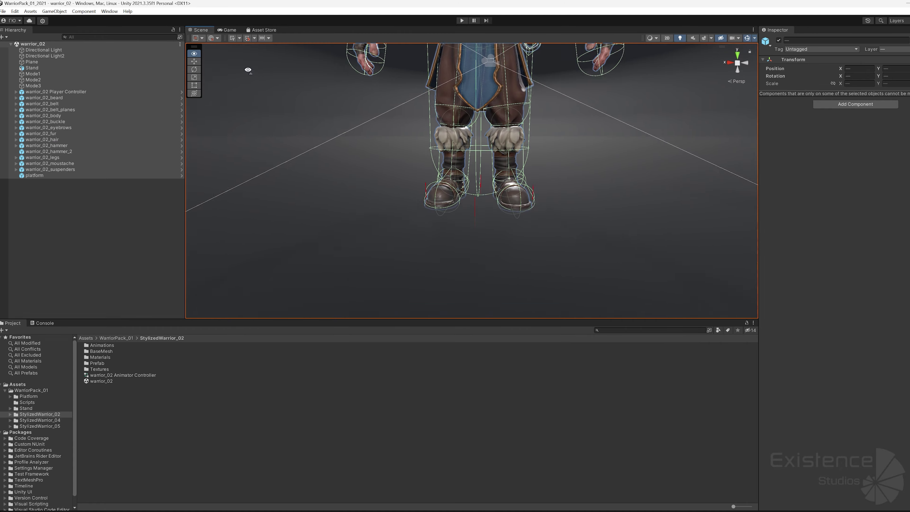
{"action": "key", "text": "s"}
{"action": "right_click_drag", "start_coordinate": [248, 70], "coordinate": [330, 107]}
{"action": "key", "text": "e"}
{"action": "key", "text": "a"}
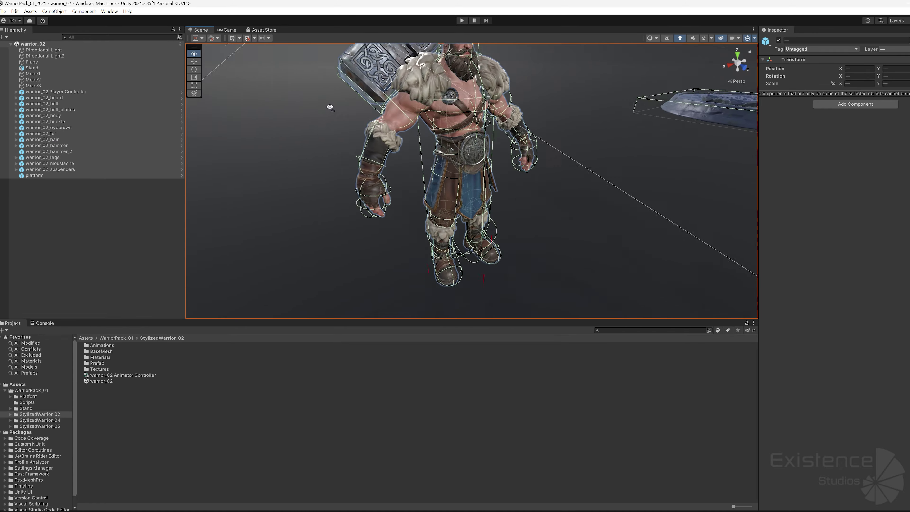
{"action": "left_click_drag", "start_coordinate": [329, 107], "coordinate": [630, 94], "text": "alt"}
{"action": "left_click", "coordinate": [630, 94]}
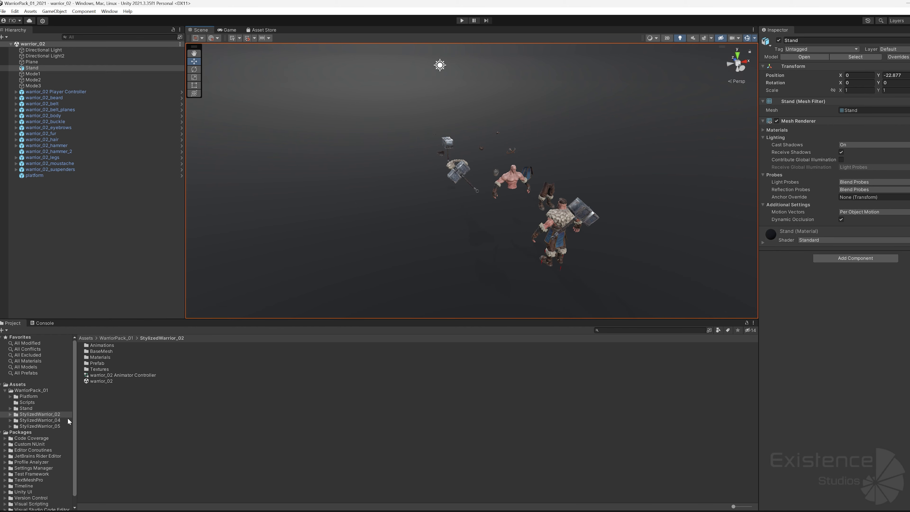
Step: Open the warrior_04 scene from the StylizedWarrior_04 folder and look over its characters and separate parts
{"action": "double_click", "coordinate": [118, 382]}
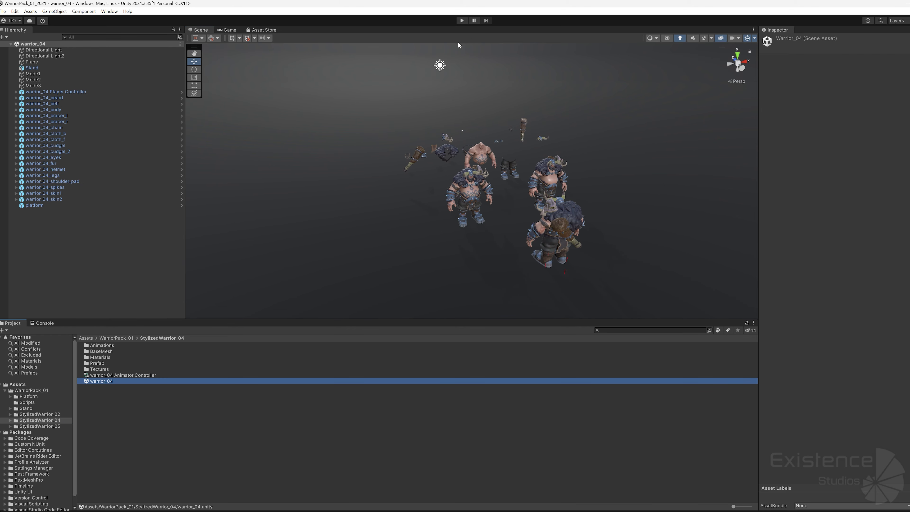
{"action": "right_click_drag", "start_coordinate": [467, 108], "coordinate": [445, 123]}
{"action": "key", "text": "s"}
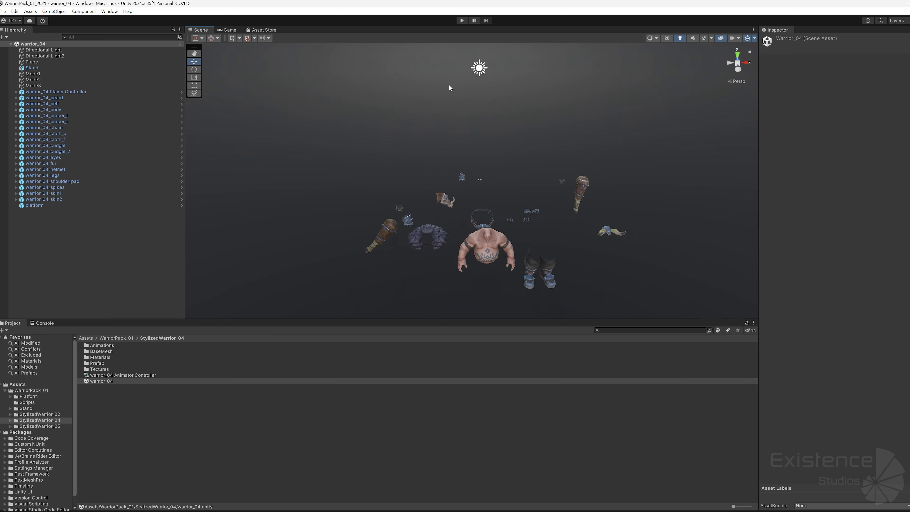
Step: Run the warrior_04 playable demo, stop it, and view the whole scene layout again
{"action": "left_click", "coordinate": [462, 21]}
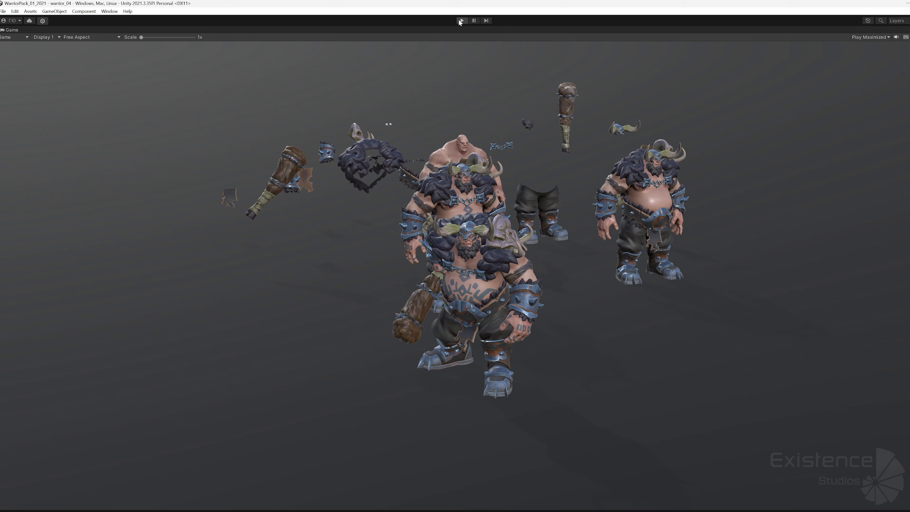
{"action": "left_click", "coordinate": [460, 20]}
{"action": "right_click_drag", "start_coordinate": [443, 93], "coordinate": [505, 118]}
{"action": "key", "text": "s"}
{"action": "key", "text": "a"}
{"action": "key", "text": "w"}
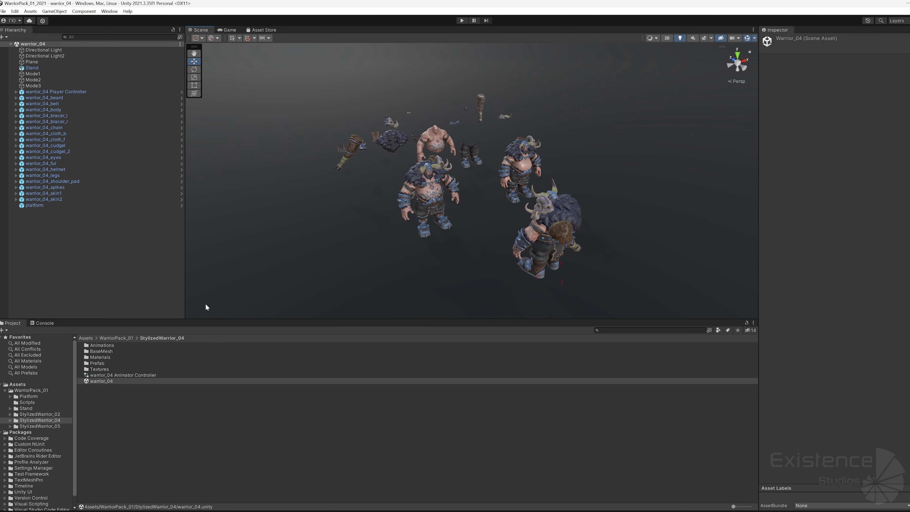
Step: Open the warrior_05 scene from the StylizedWarrior_05 folder, then run and stop its playable demo
{"action": "double_click", "coordinate": [125, 383]}
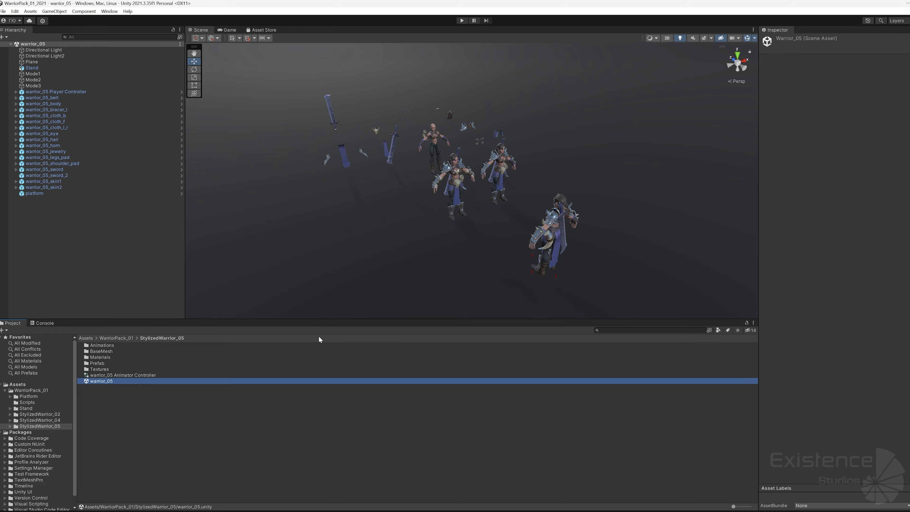
{"action": "left_click", "coordinate": [462, 20]}
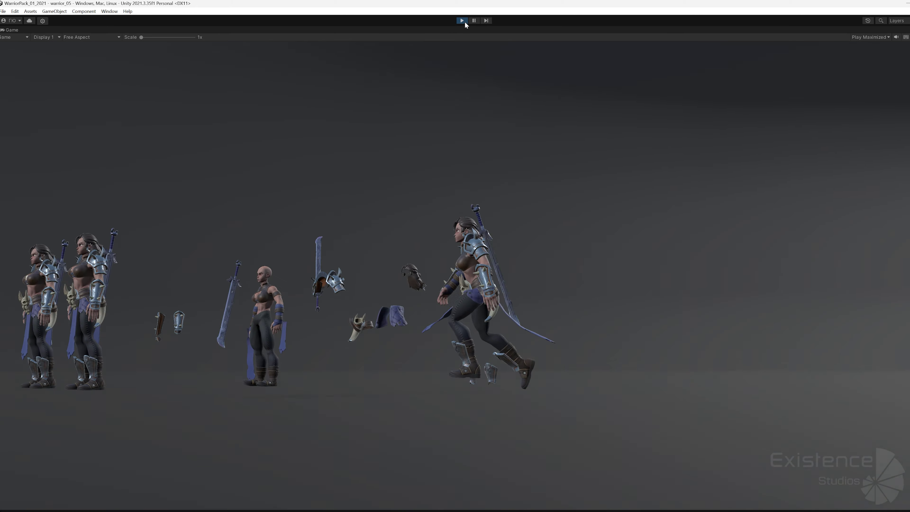
{"action": "left_click", "coordinate": [462, 20]}
Step: Select all objects in the warrior_05 scene and examine the warriors and their separate parts from several angles
{"action": "right_click_drag", "start_coordinate": [441, 76], "coordinate": [325, 315]}
{"action": "key", "text": "ctrl+a"}
{"action": "right_click_drag", "start_coordinate": [359, 246], "coordinate": [320, 216]}
{"action": "key", "text": "w"}
{"action": "key", "text": "w"}
{"action": "key", "text": "s"}
{"action": "right_click_drag", "start_coordinate": [312, 213], "coordinate": [430, 211]}
{"action": "left_click", "coordinate": [463, 216]}
{"action": "left_click_drag", "start_coordinate": [360, 143], "coordinate": [690, 339]}
{"action": "right_click_drag", "start_coordinate": [577, 238], "coordinate": [537, 237]}
{"action": "key", "text": "d"}
{"action": "left_click", "coordinate": [573, 153]}
{"action": "key", "text": "s"}
{"action": "right_click_drag", "start_coordinate": [555, 179], "coordinate": [561, 179]}
{"action": "key", "text": "a"}
{"action": "key", "text": "e"}
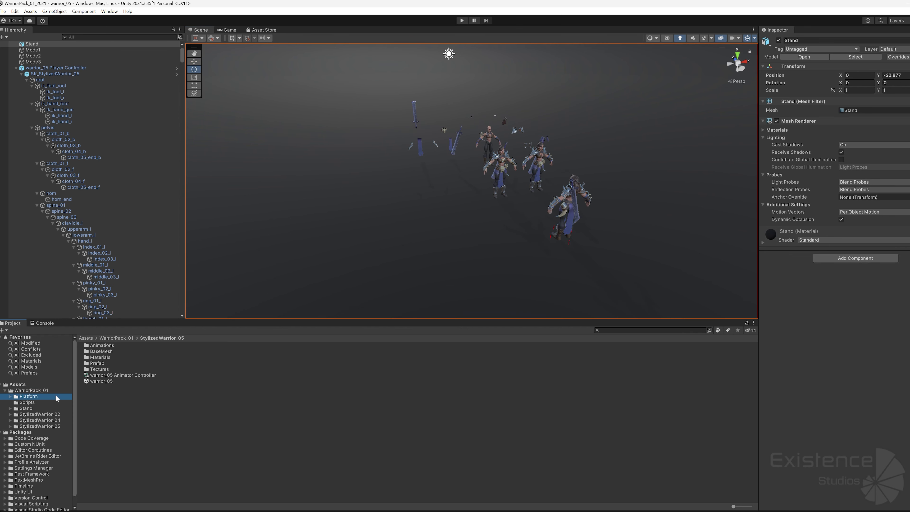
Step: Open the platform prefab from the Platform folder, view it from different sides, and return to the scene
{"action": "left_click", "coordinate": [29, 396]}
{"action": "double_click", "coordinate": [112, 358]}
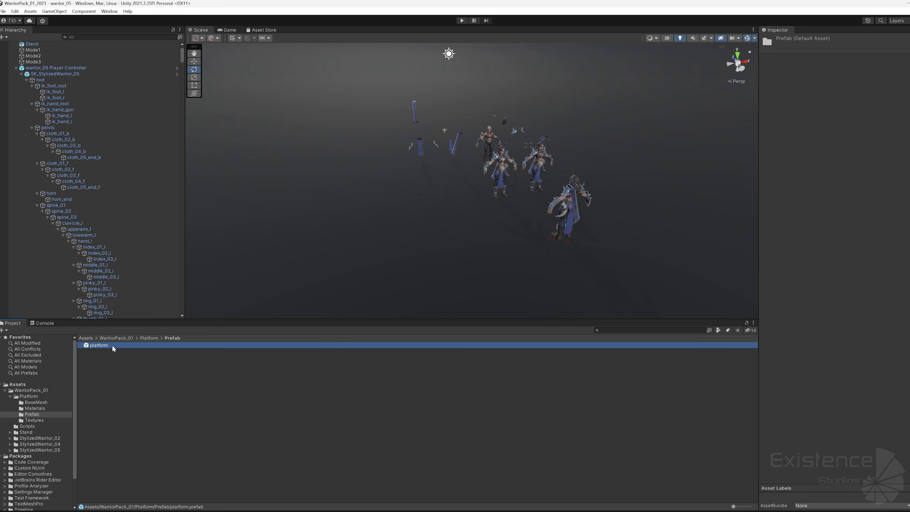
{"action": "double_click", "coordinate": [112, 345]}
{"action": "left_click_drag", "start_coordinate": [341, 222], "coordinate": [390, 226], "text": "alt"}
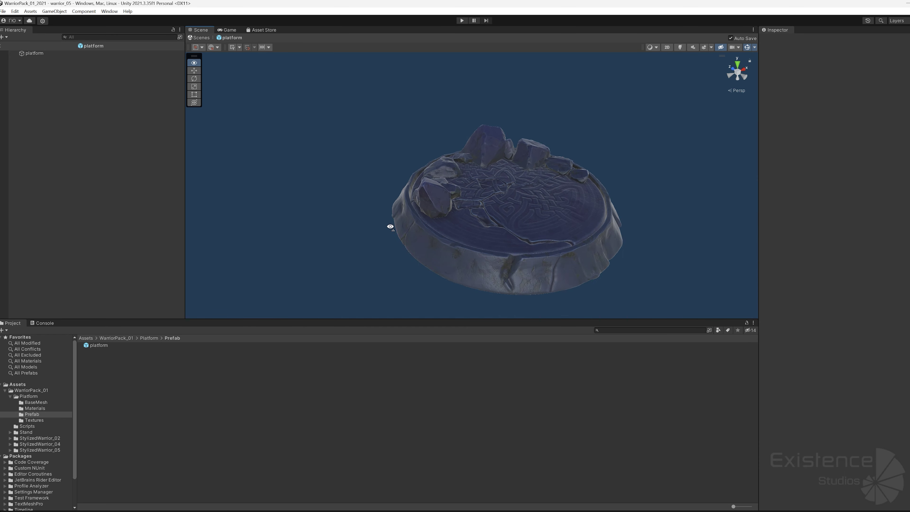
{"action": "left_click", "coordinate": [3, 46]}
Step: Go through the warrior_02 clips in the StylizedWarrior_02 Animations folder, from attack_01 to walk_without_weapon
{"action": "left_click", "coordinate": [50, 438]}
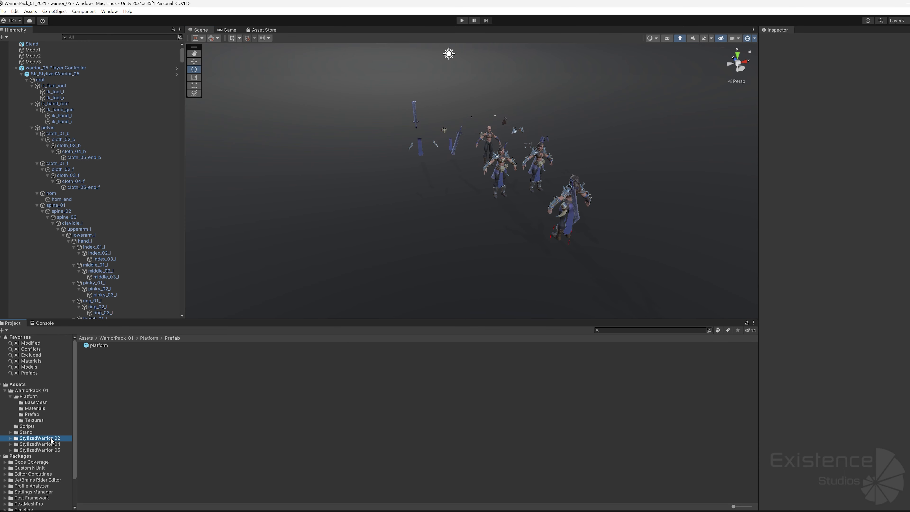
{"action": "double_click", "coordinate": [110, 346]}
{"action": "left_click", "coordinate": [114, 345]}
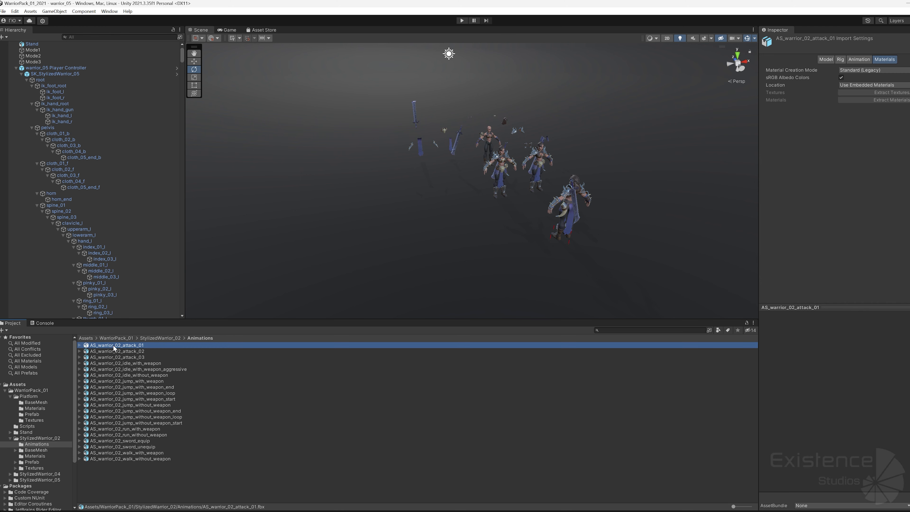
{"action": "key", "text": "Down"}
{"action": "key", "text": "Down"}
{"action": "key", "text": "Down"}
{"action": "key", "text": "Down"}
{"action": "key", "text": "Down"}
{"action": "key", "text": "Down"}
{"action": "key", "text": "Down"}
{"action": "key", "text": "Down"}
{"action": "key", "text": "Down"}
{"action": "key", "text": "Down"}
{"action": "key", "text": "Down"}
{"action": "key", "text": "Down"}
{"action": "key", "text": "Down"}
{"action": "key", "text": "Down"}
{"action": "key", "text": "Down"}
{"action": "key", "text": "Down"}
{"action": "key", "text": "Down"}
{"action": "key", "text": "Down"}
{"action": "key", "text": "Down"}
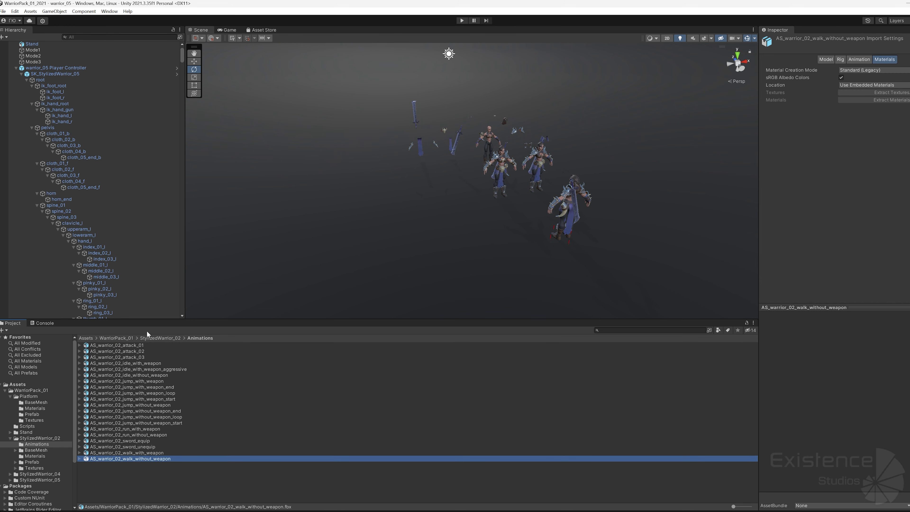
Step: Show the warrior_02 mesh in the StylizedWarrior_02 BaseMesh folder and rotate its preview
{"action": "left_click", "coordinate": [153, 337]}
{"action": "left_click", "coordinate": [131, 349]}
{"action": "double_click", "coordinate": [132, 349]}
{"action": "left_click", "coordinate": [131, 349]}
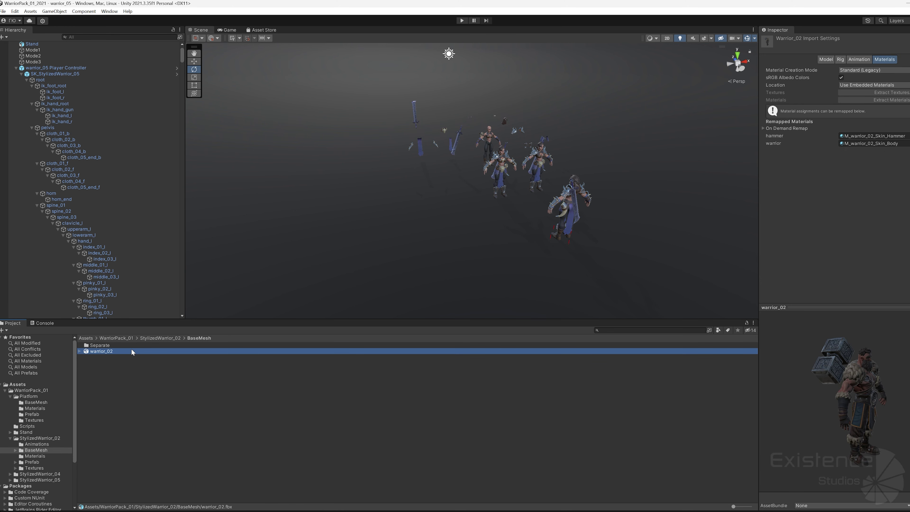
{"action": "left_click_drag", "start_coordinate": [826, 405], "coordinate": [650, 404]}
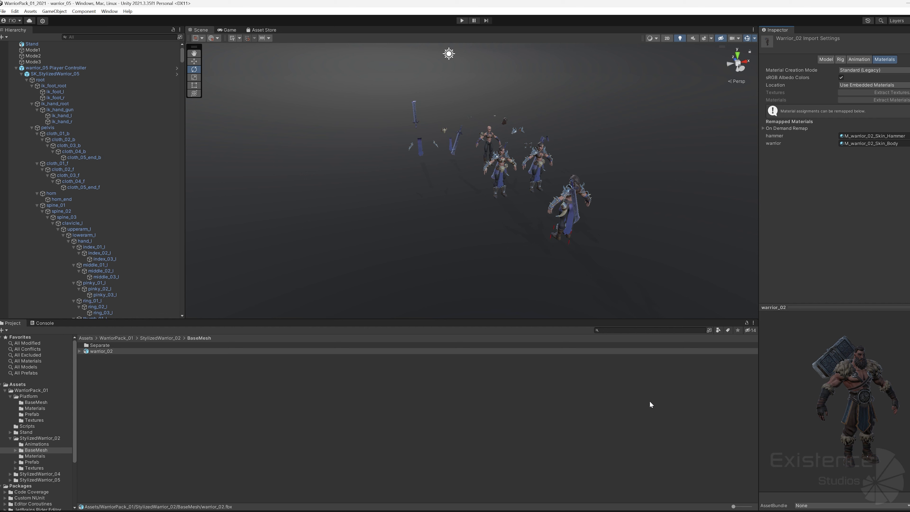
Step: Preview each separate warrior_02 part in the Separate folder, from the beard to the suspenders
{"action": "double_click", "coordinate": [126, 346]}
{"action": "left_click", "coordinate": [125, 346]}
{"action": "key", "text": "Down"}
{"action": "key", "text": "Down"}
{"action": "key", "text": "Down"}
{"action": "key", "text": "Down"}
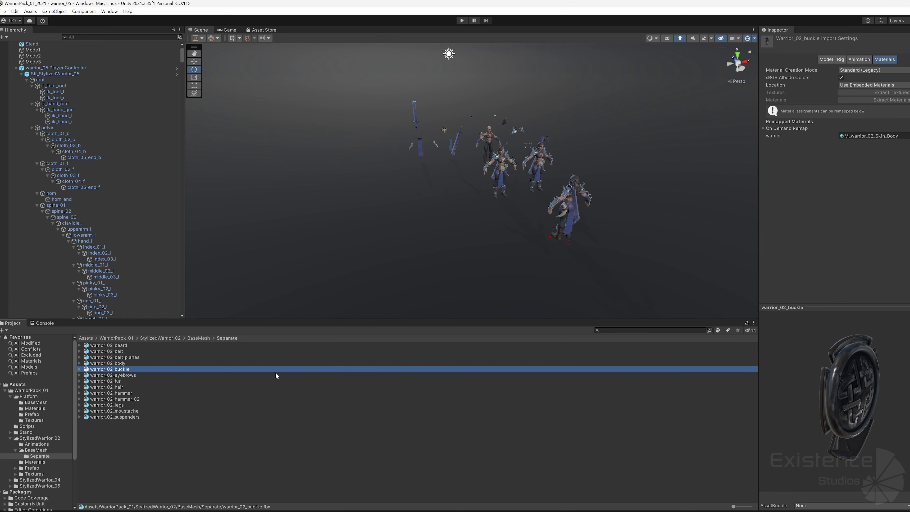
{"action": "key", "text": "Down"}
{"action": "key", "text": "Down"}
{"action": "key", "text": "Down"}
{"action": "key", "text": "Down"}
{"action": "key", "text": "Down"}
{"action": "key", "text": "Down"}
{"action": "key", "text": "Down"}
{"action": "key", "text": "Down"}
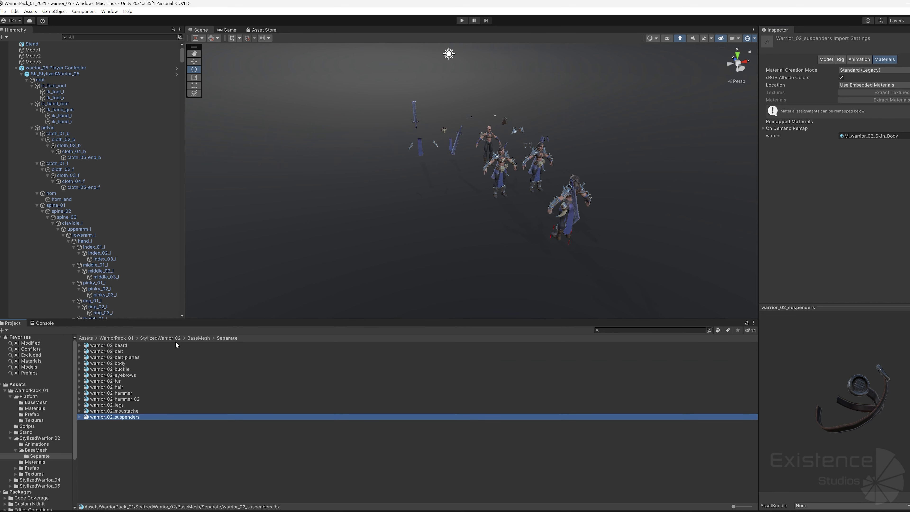
Step: Return to the StylizedWarrior_02 folder and preview the M_warrior_02_Skin_Hammer material in its Materials folder
{"action": "left_click", "coordinate": [190, 338]}
{"action": "left_click", "coordinate": [170, 337]}
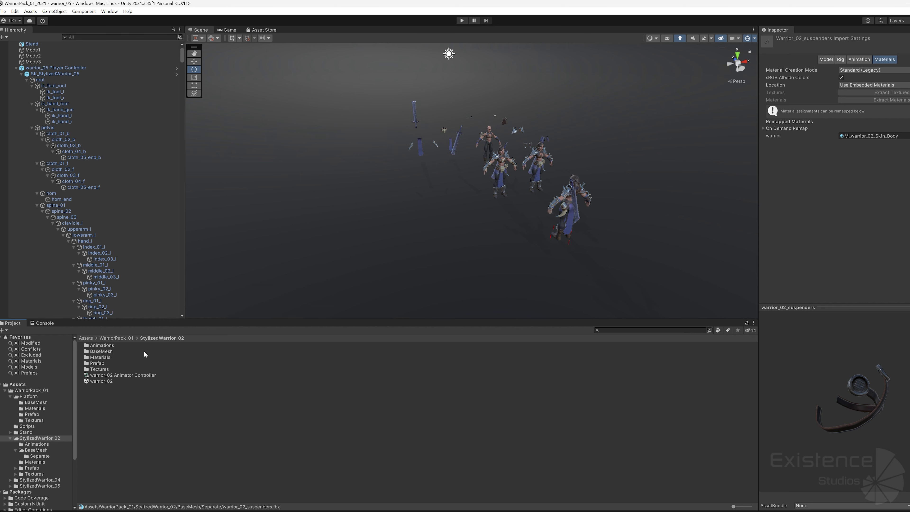
{"action": "left_click", "coordinate": [143, 351]}
{"action": "double_click", "coordinate": [144, 351]}
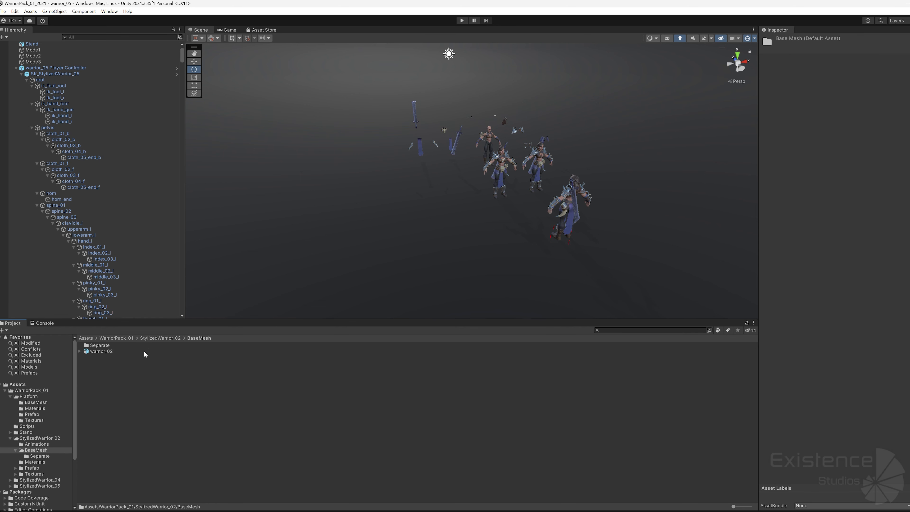
{"action": "left_click", "coordinate": [161, 337]}
{"action": "double_click", "coordinate": [125, 357]}
{"action": "left_click", "coordinate": [125, 353]}
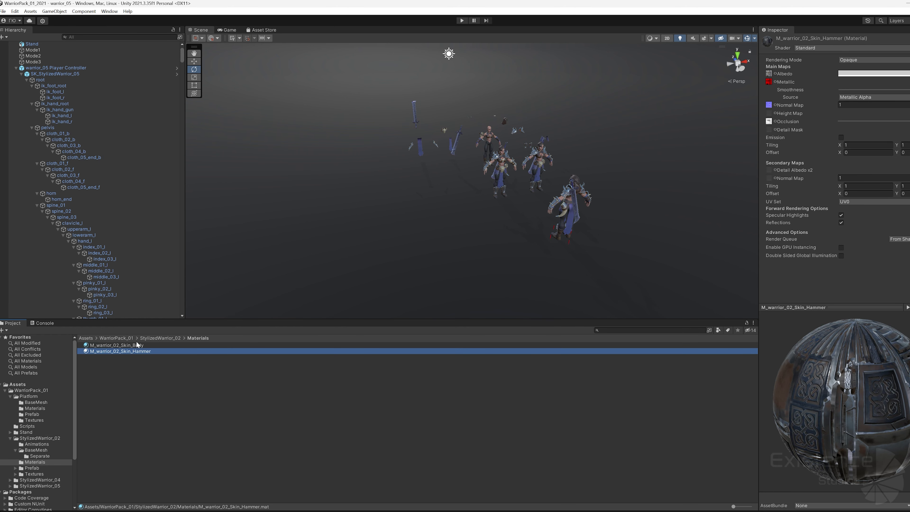